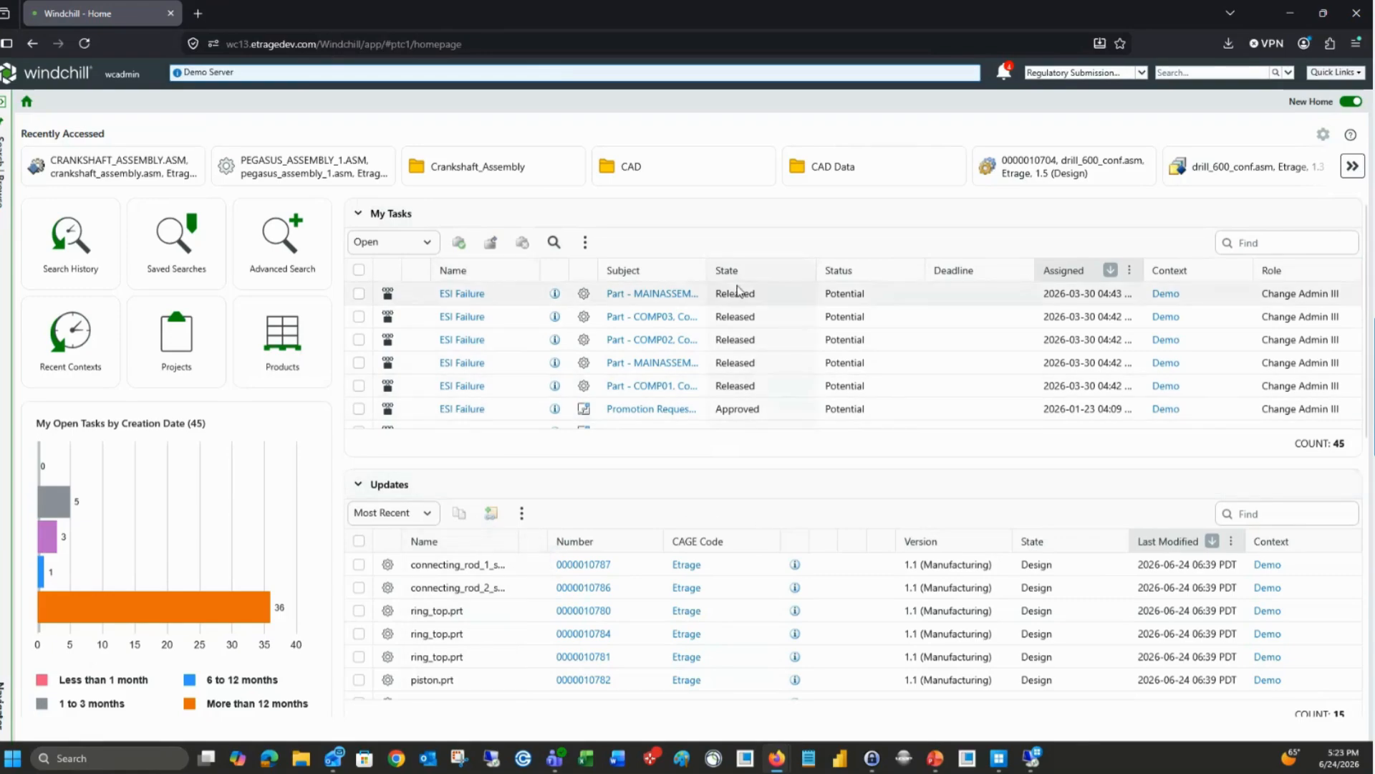
scroll(832, 645, down, 3)
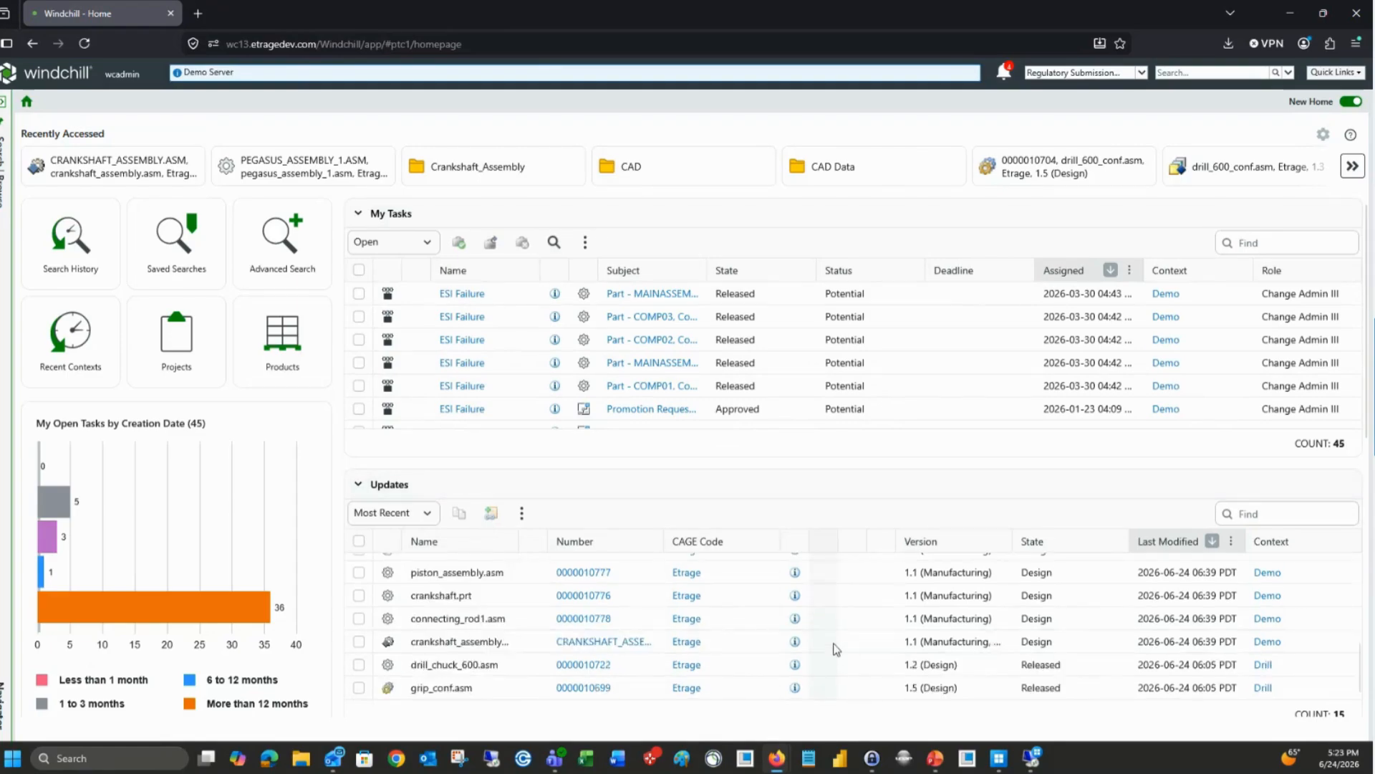
scroll(788, 573, down, 5)
scroll(659, 487, up, 4)
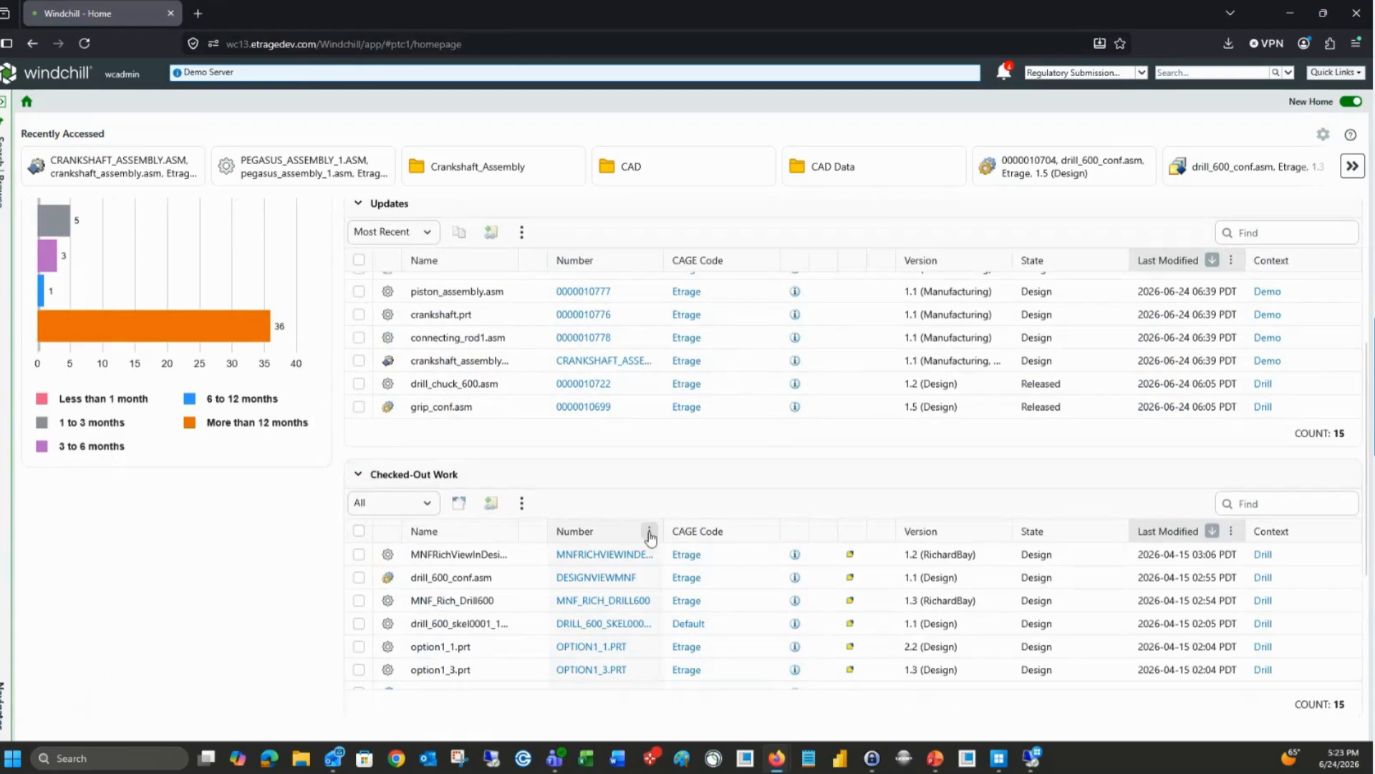
scroll(648, 507, up, 4)
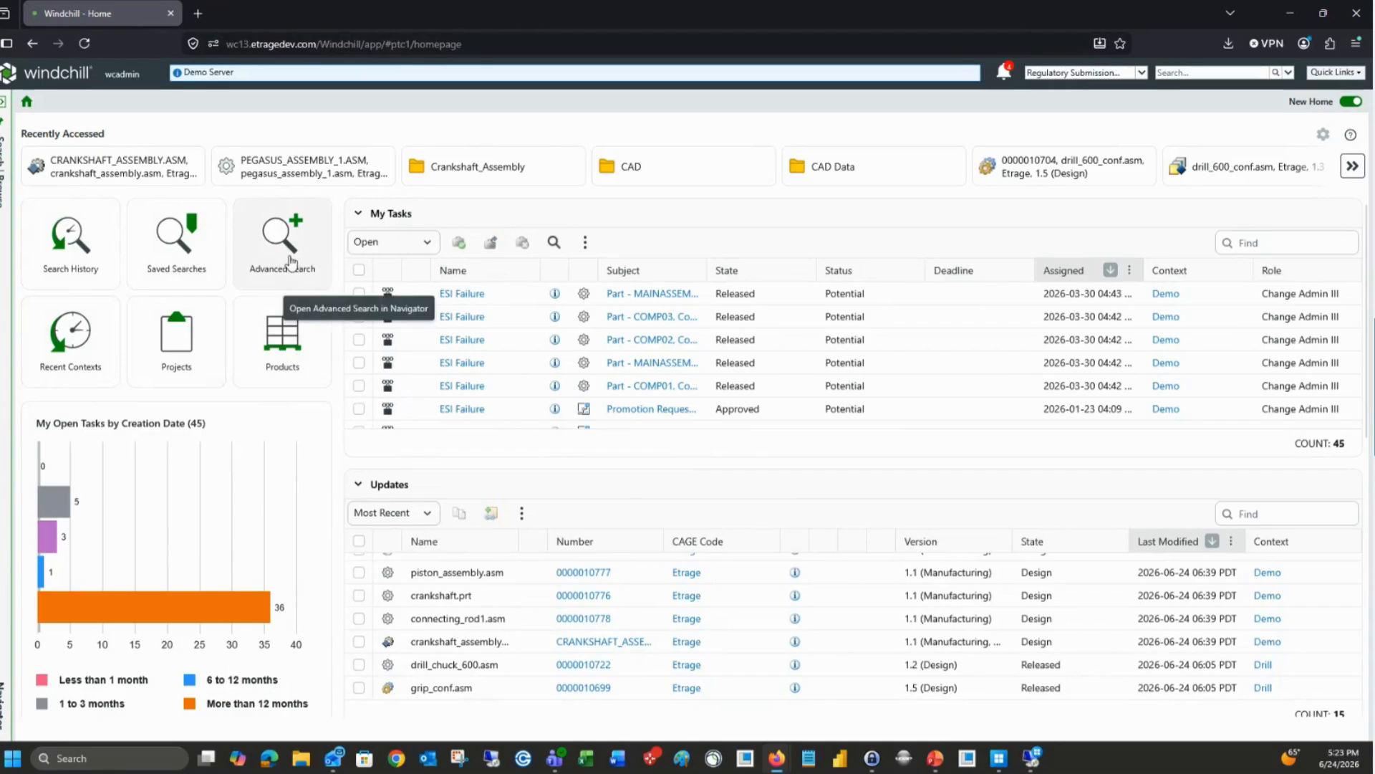
Open the Crankshaft_Assembly folder inside the CAD folder of the Demo product
click(301, 350)
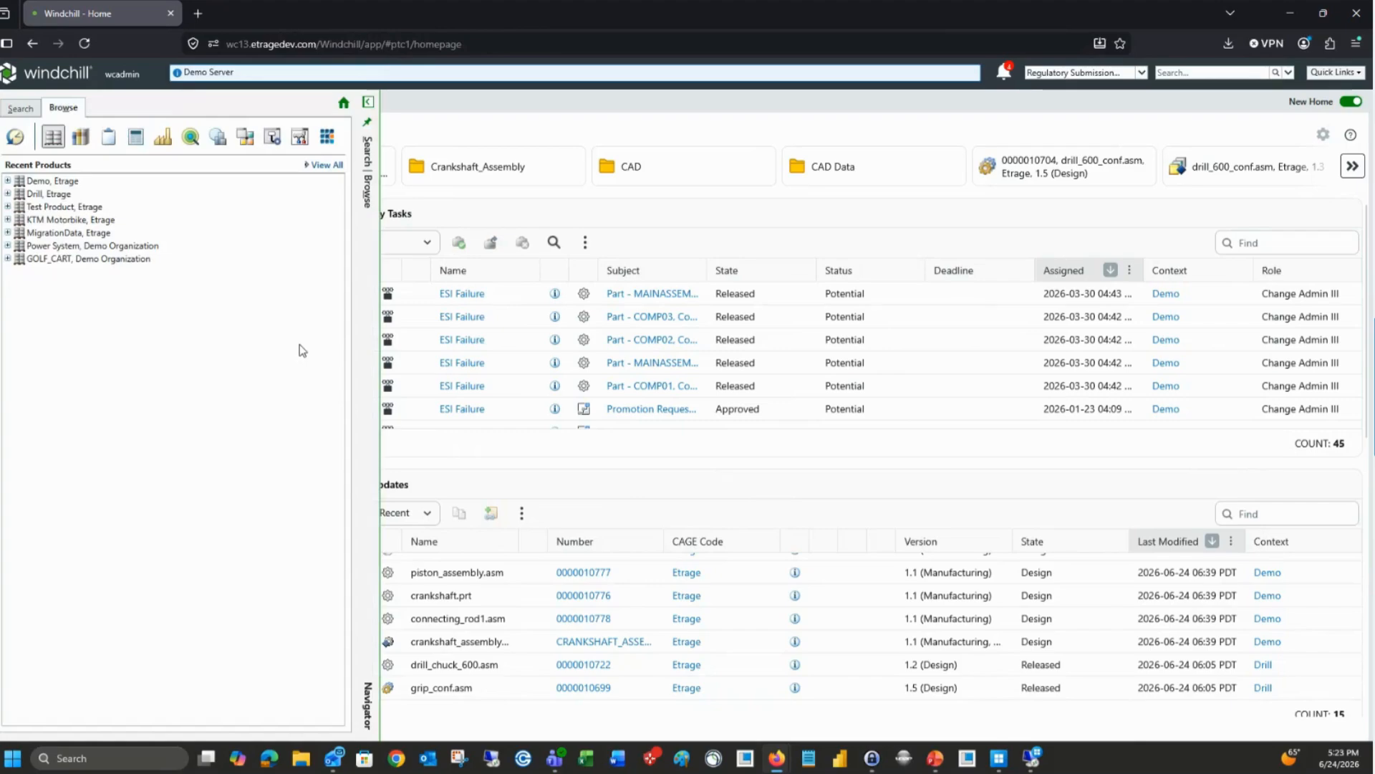
click(8, 180)
click(54, 193)
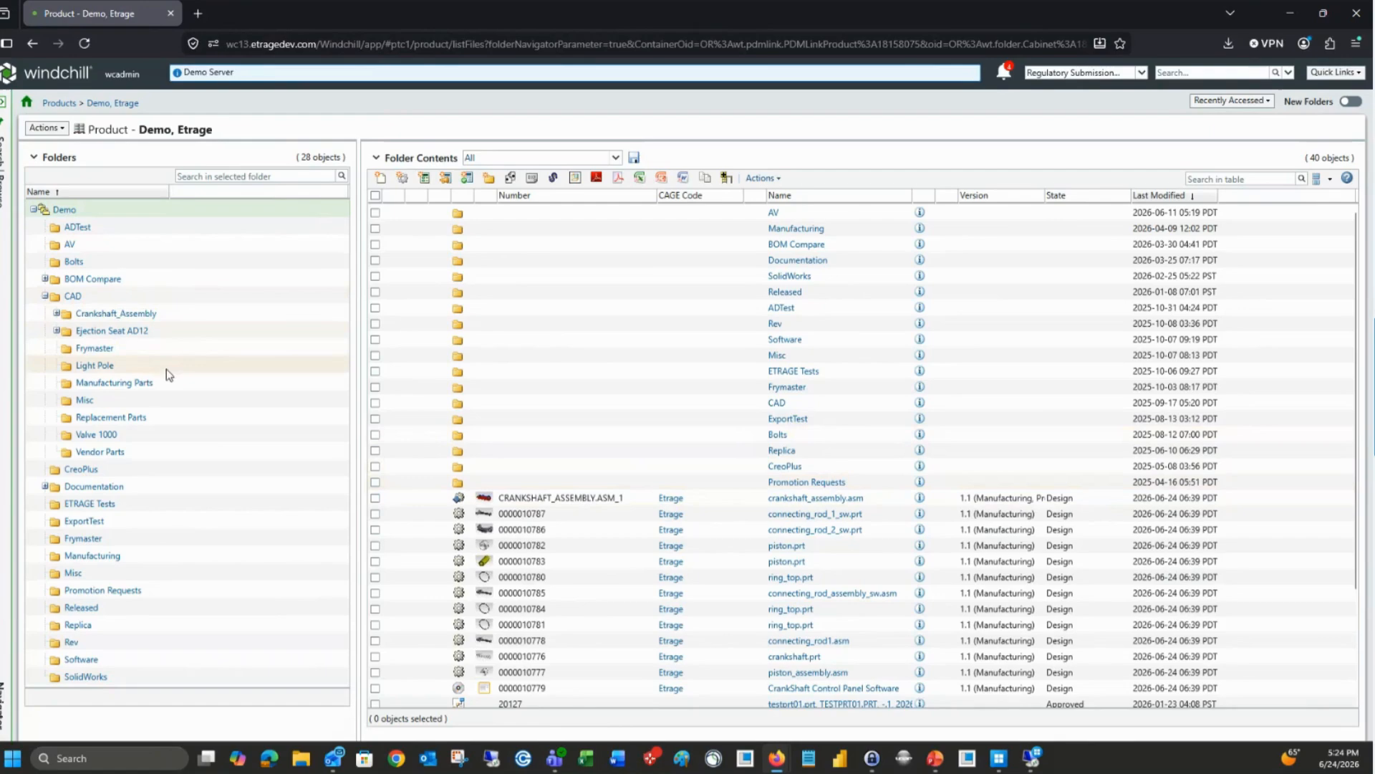
click(72, 296)
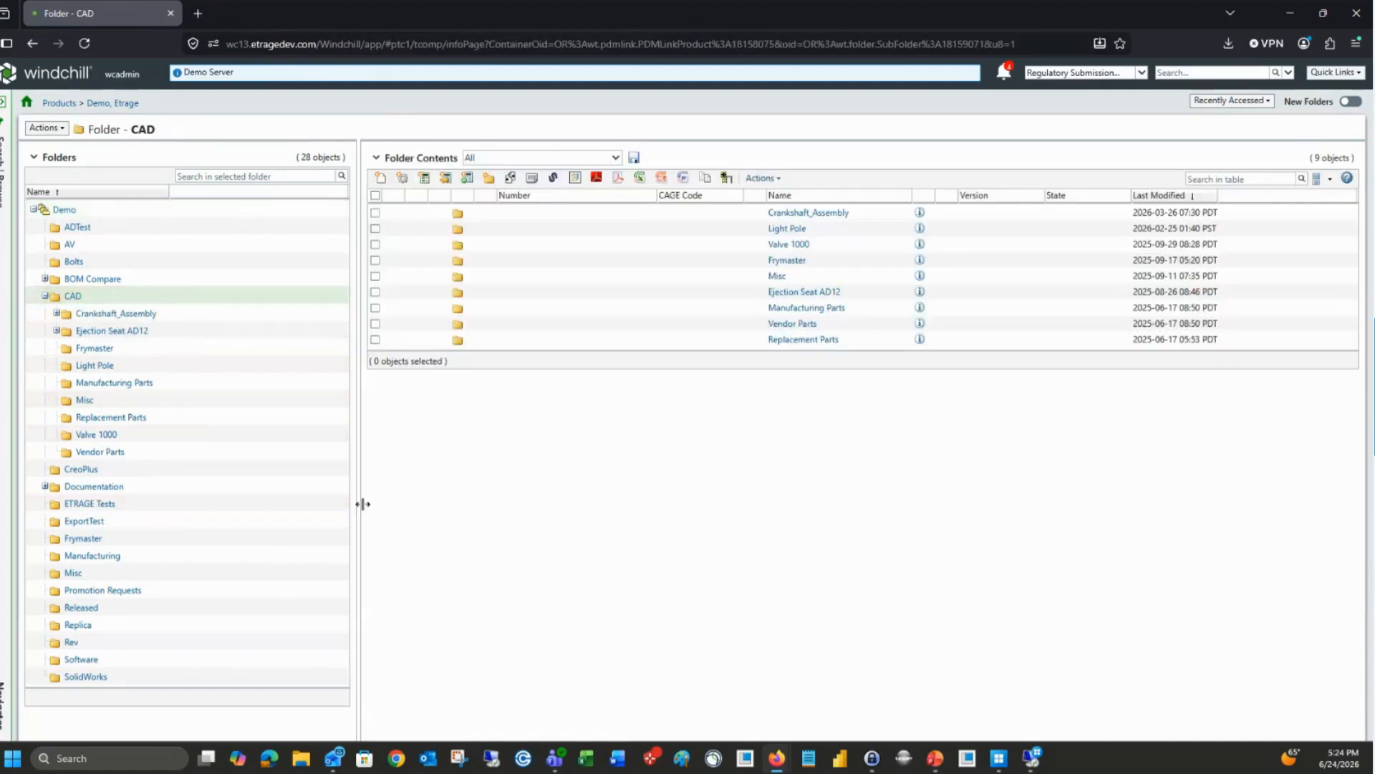
click(809, 212)
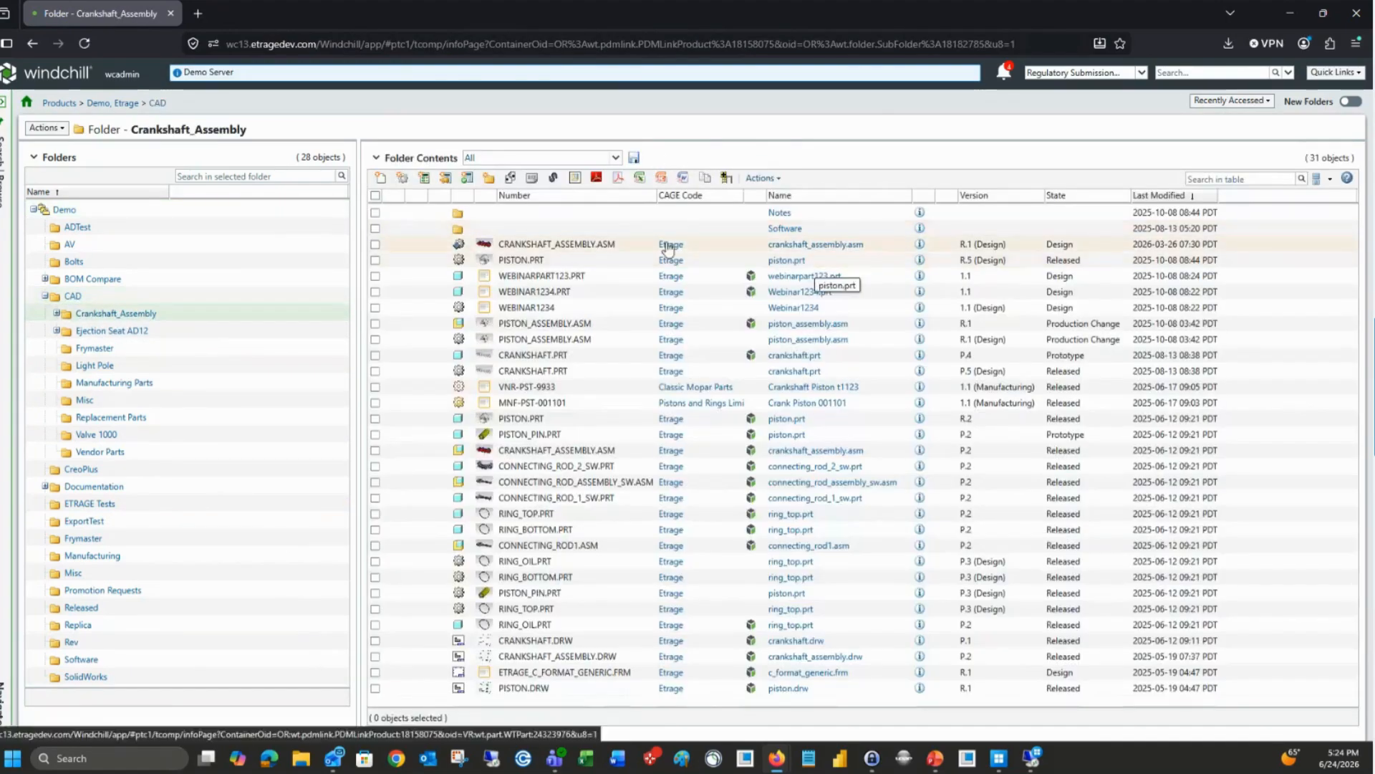
Open the information page of the crankshaft_assembly.asm part, version R.1 (Design), and review its general and type attributes
click(920, 244)
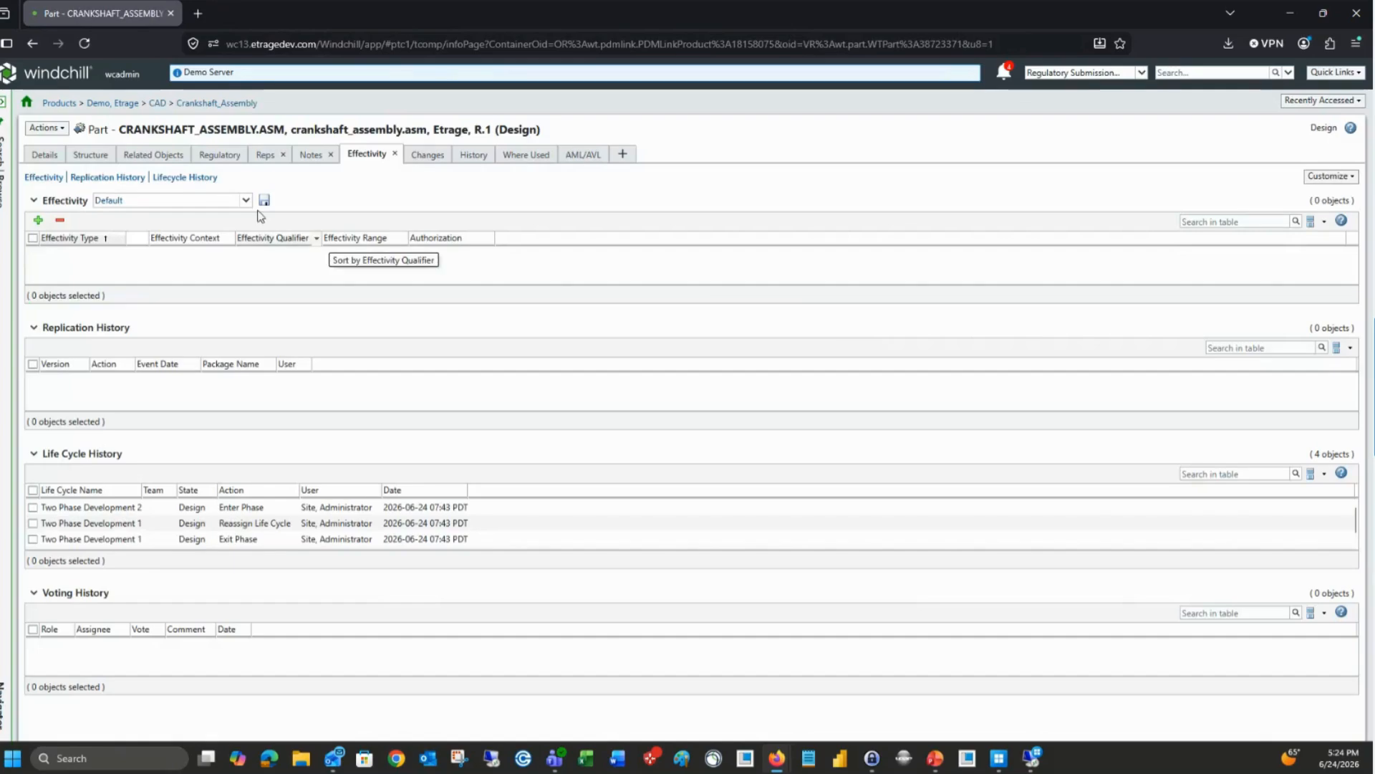
click(45, 154)
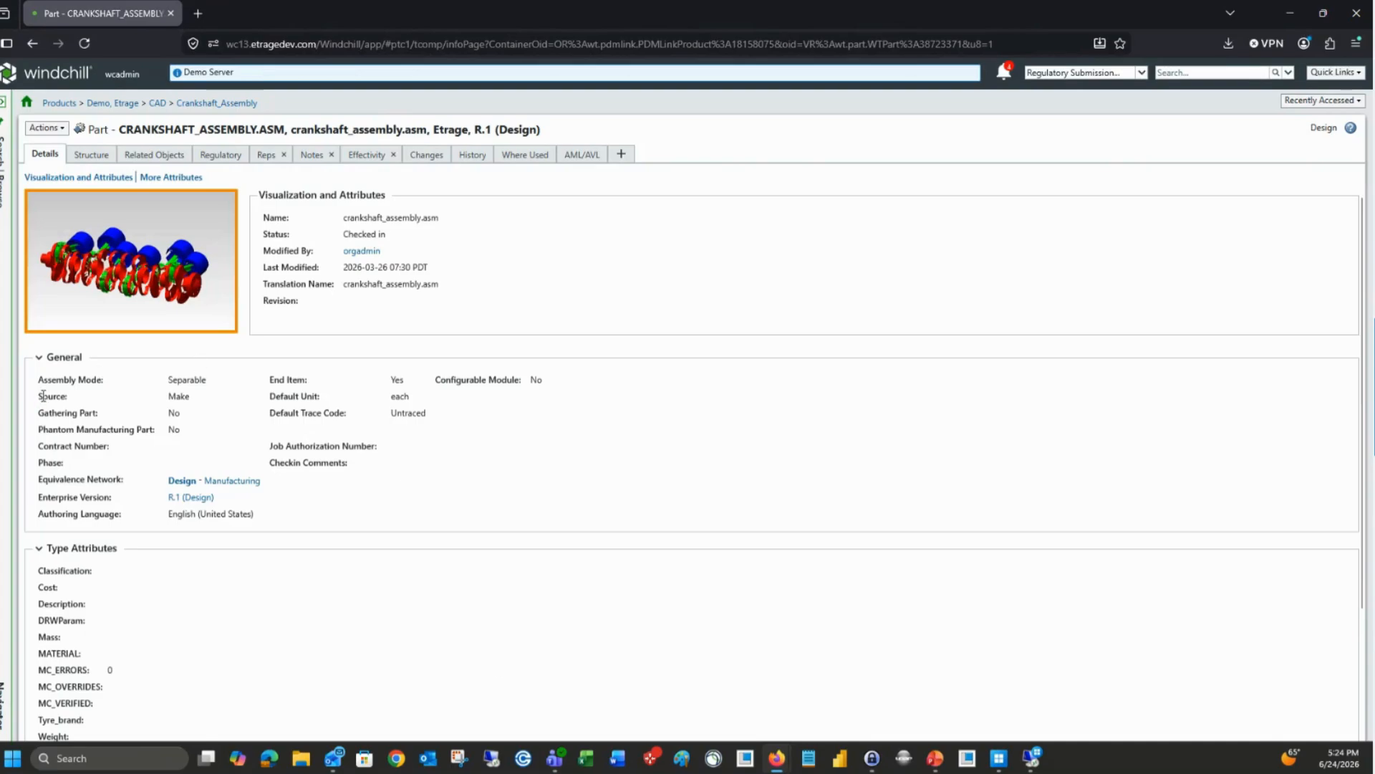
drag(43, 396, 71, 399)
scroll(258, 617, down, 2)
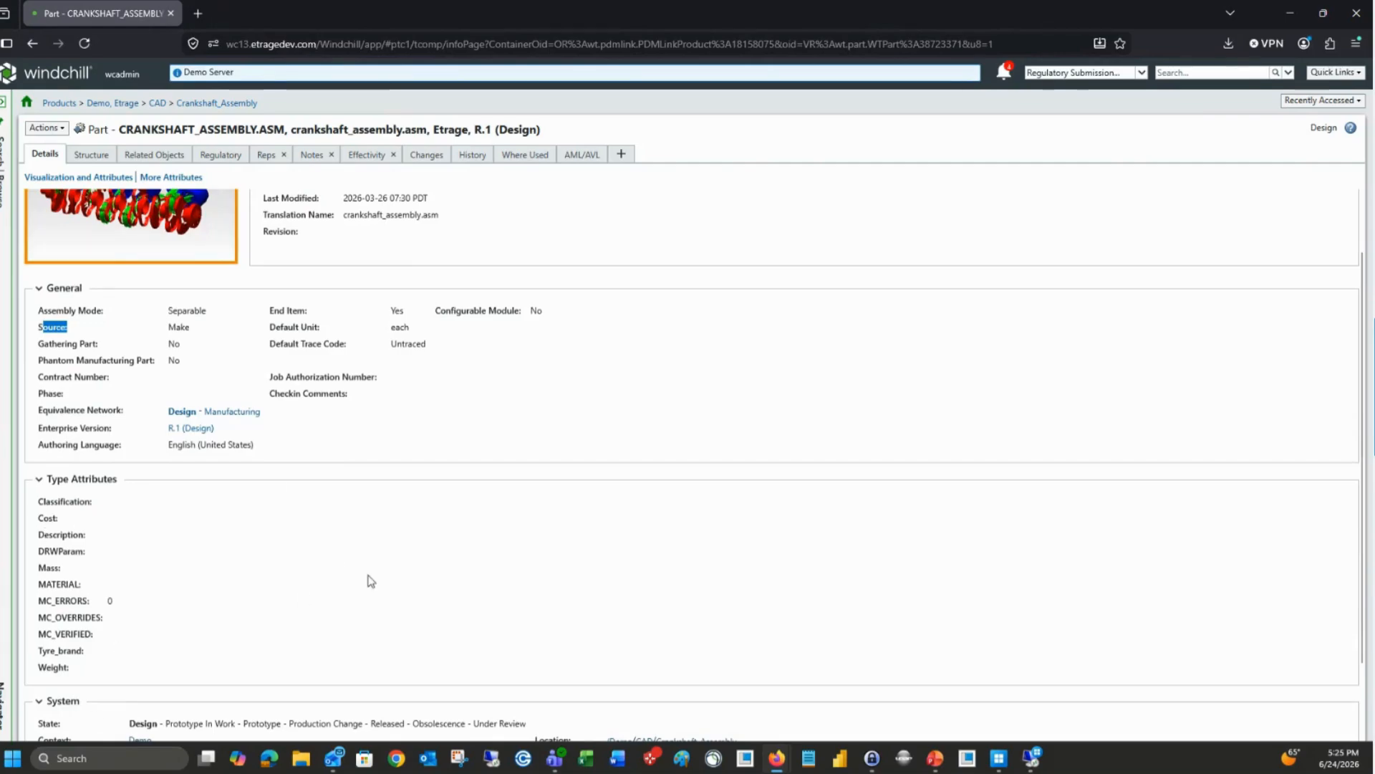
scroll(609, 643, down, 2)
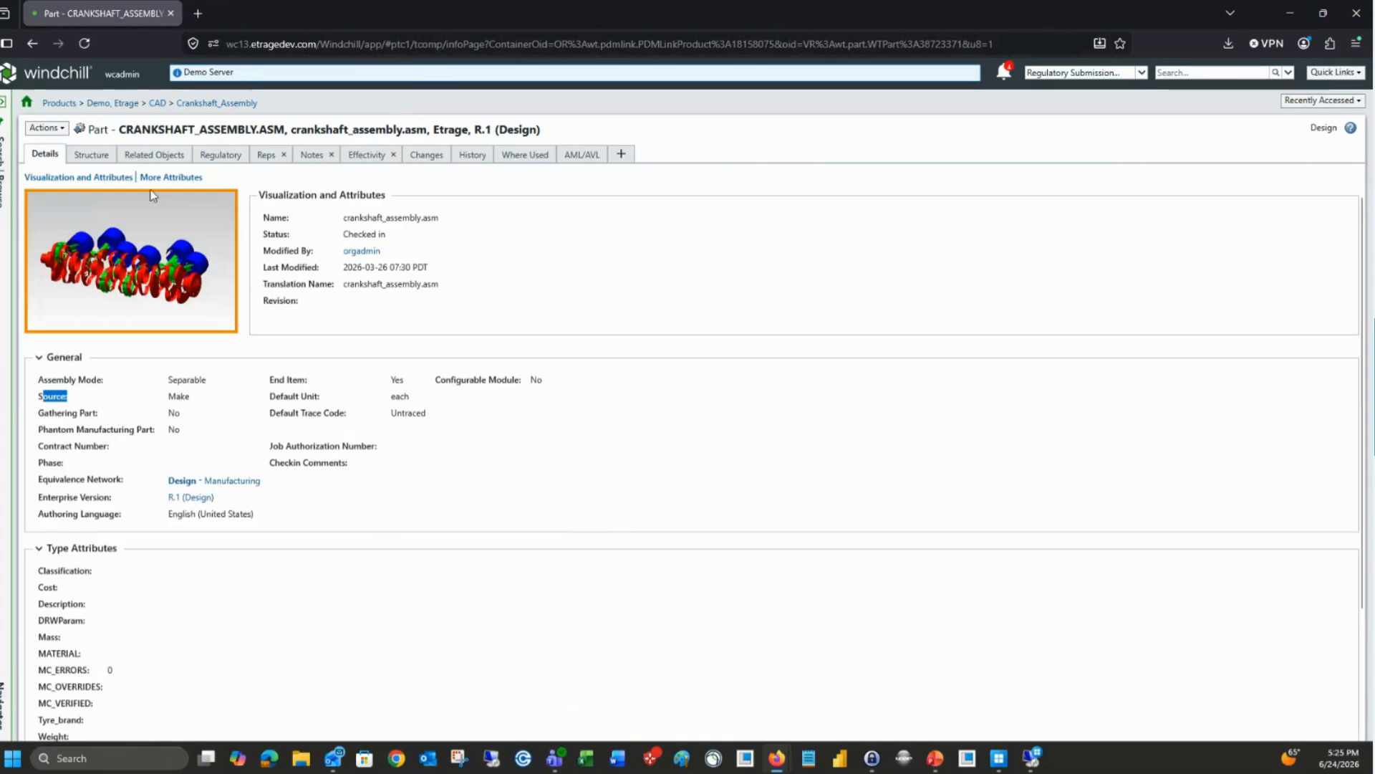
Examine the control panel software items in the assembly's structure and collapse the connecting rod and piston subassemblies
click(91, 154)
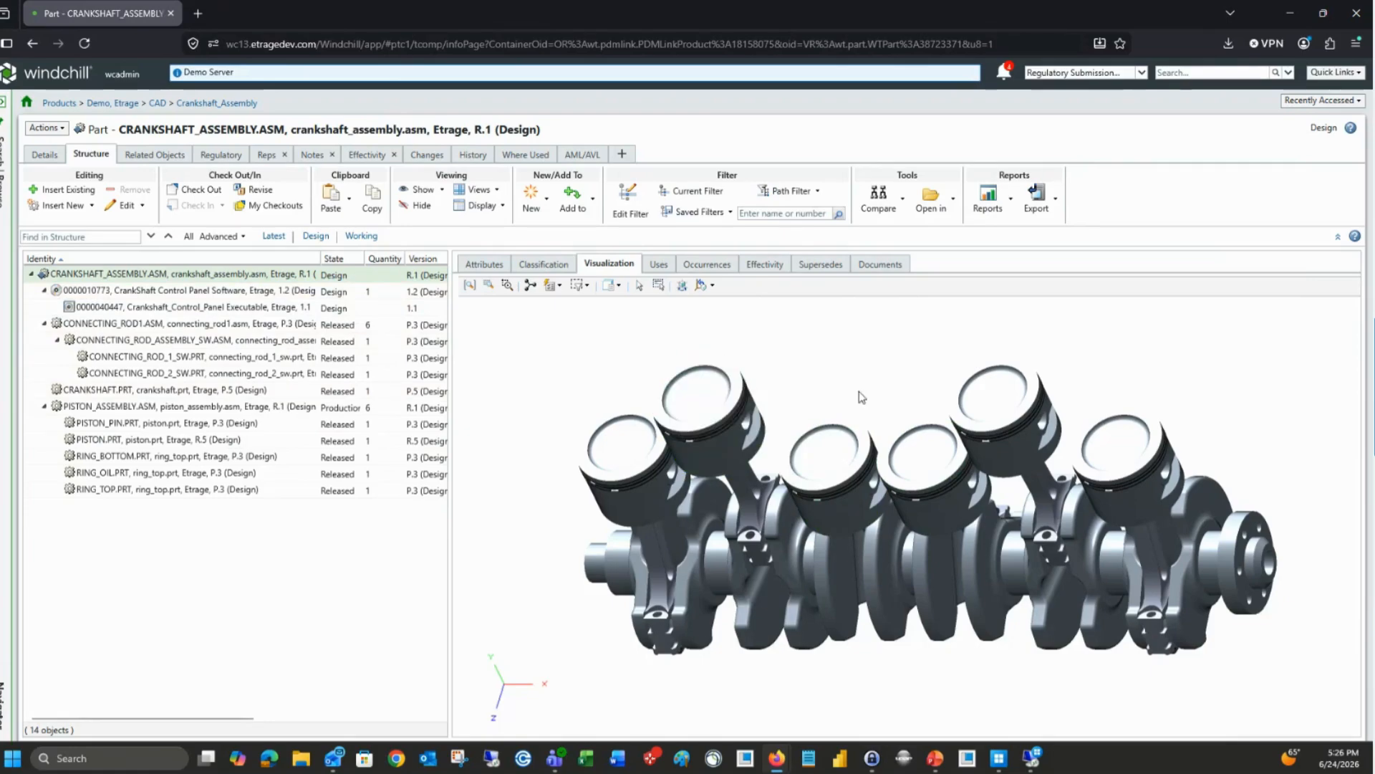
middle_drag(853, 389, 824, 345)
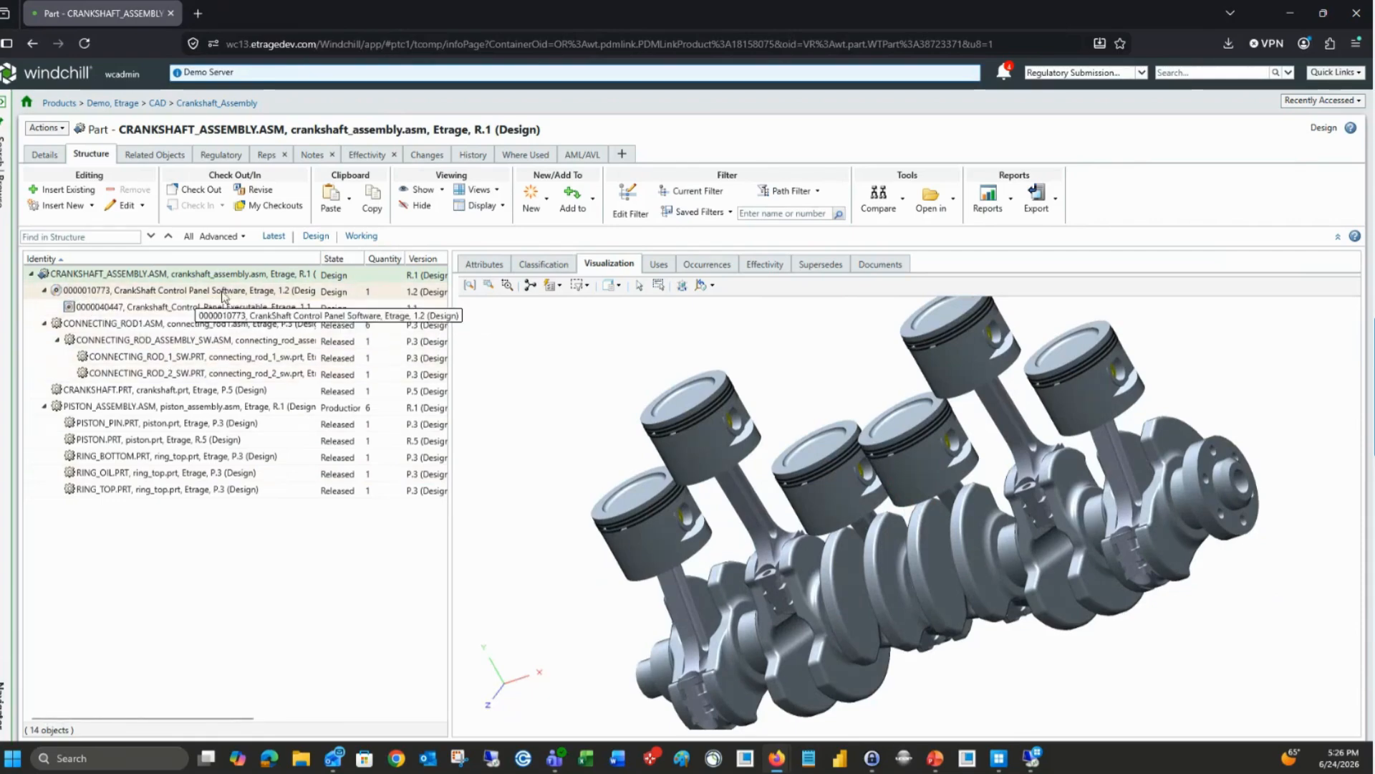
click(152, 290)
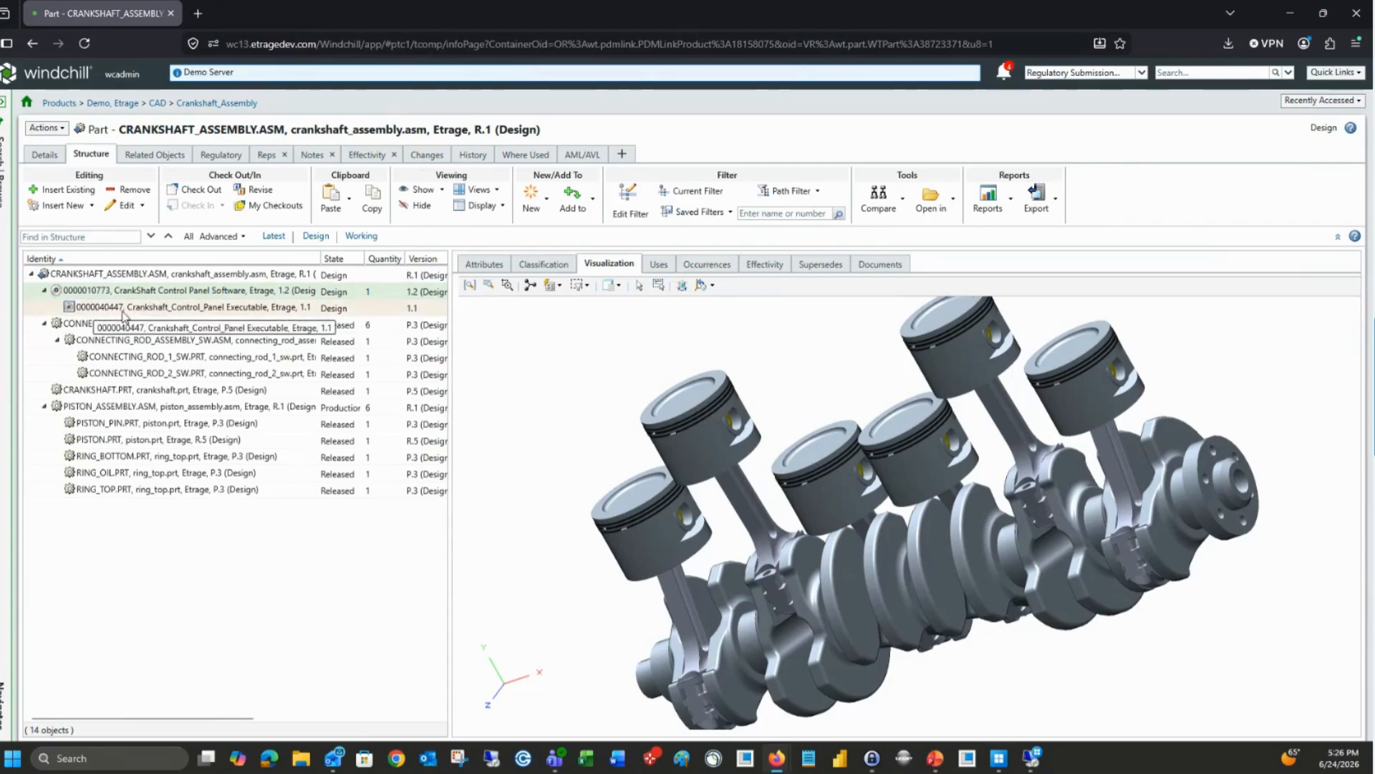
click(204, 310)
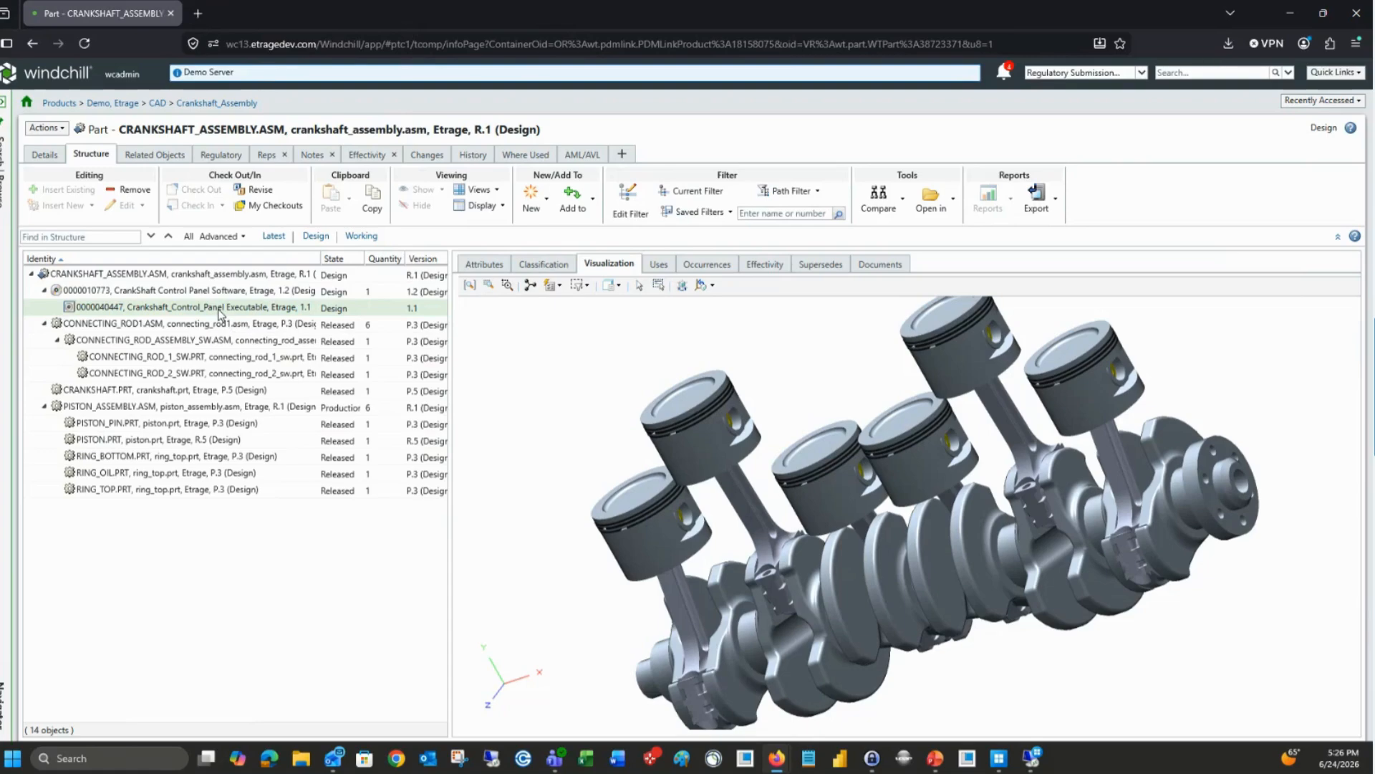
click(45, 324)
click(44, 356)
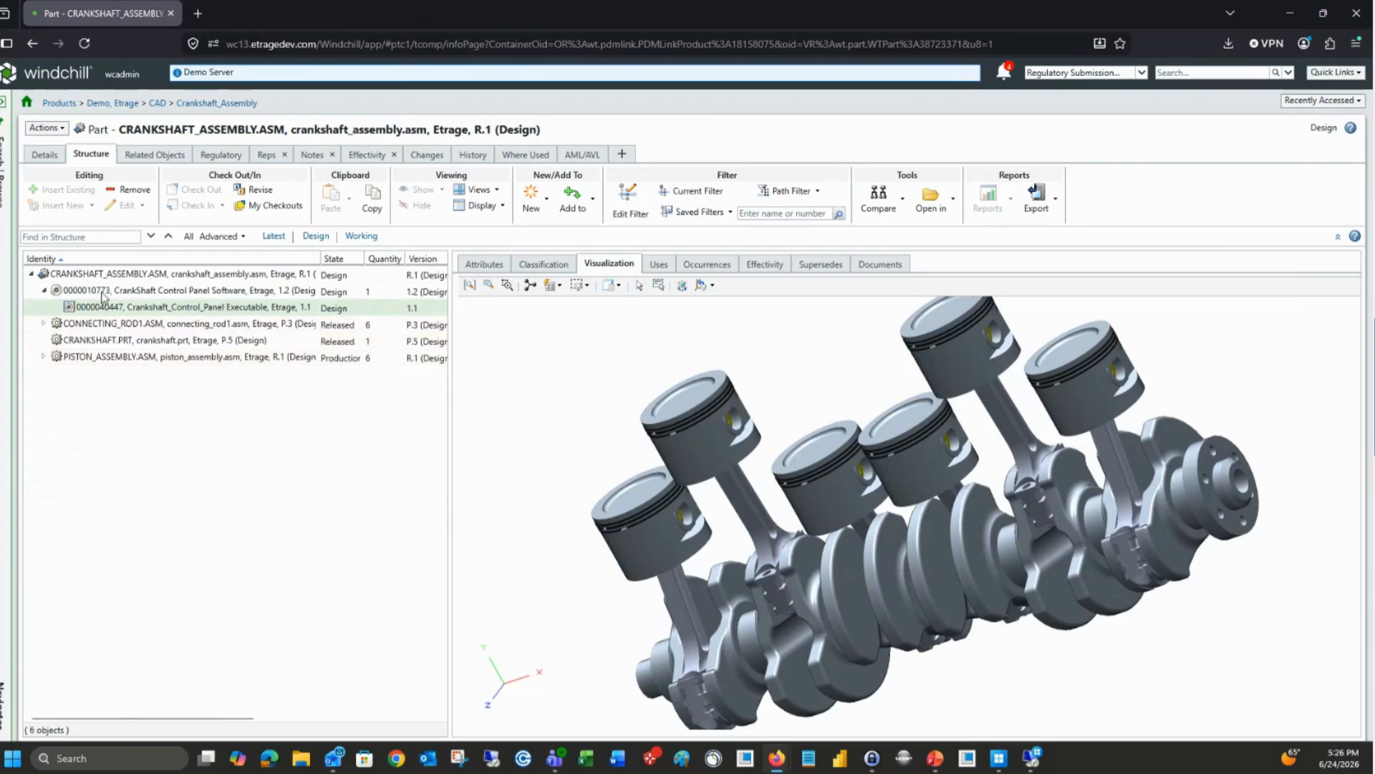
Start inserting a new component under the top-level crankshaft assembly and set its type to Part
click(124, 276)
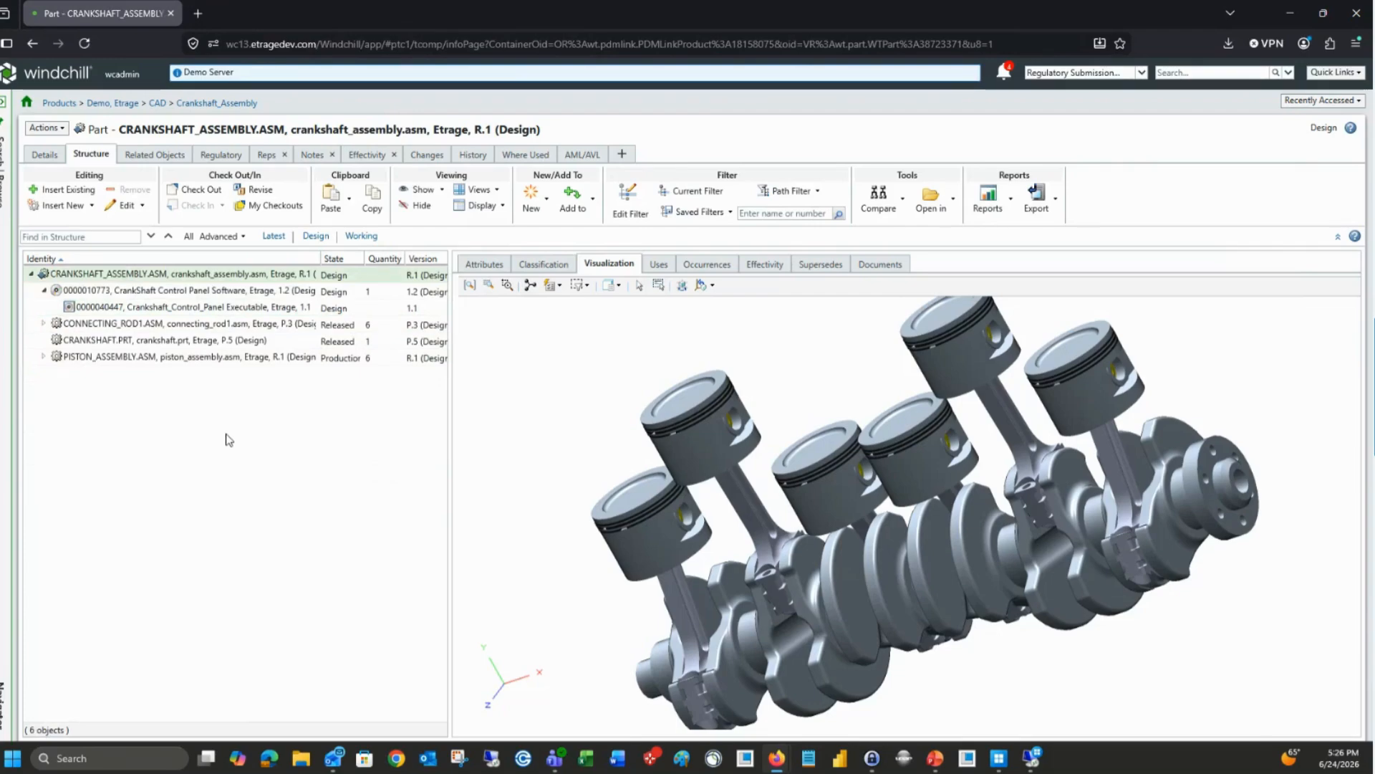
click(91, 206)
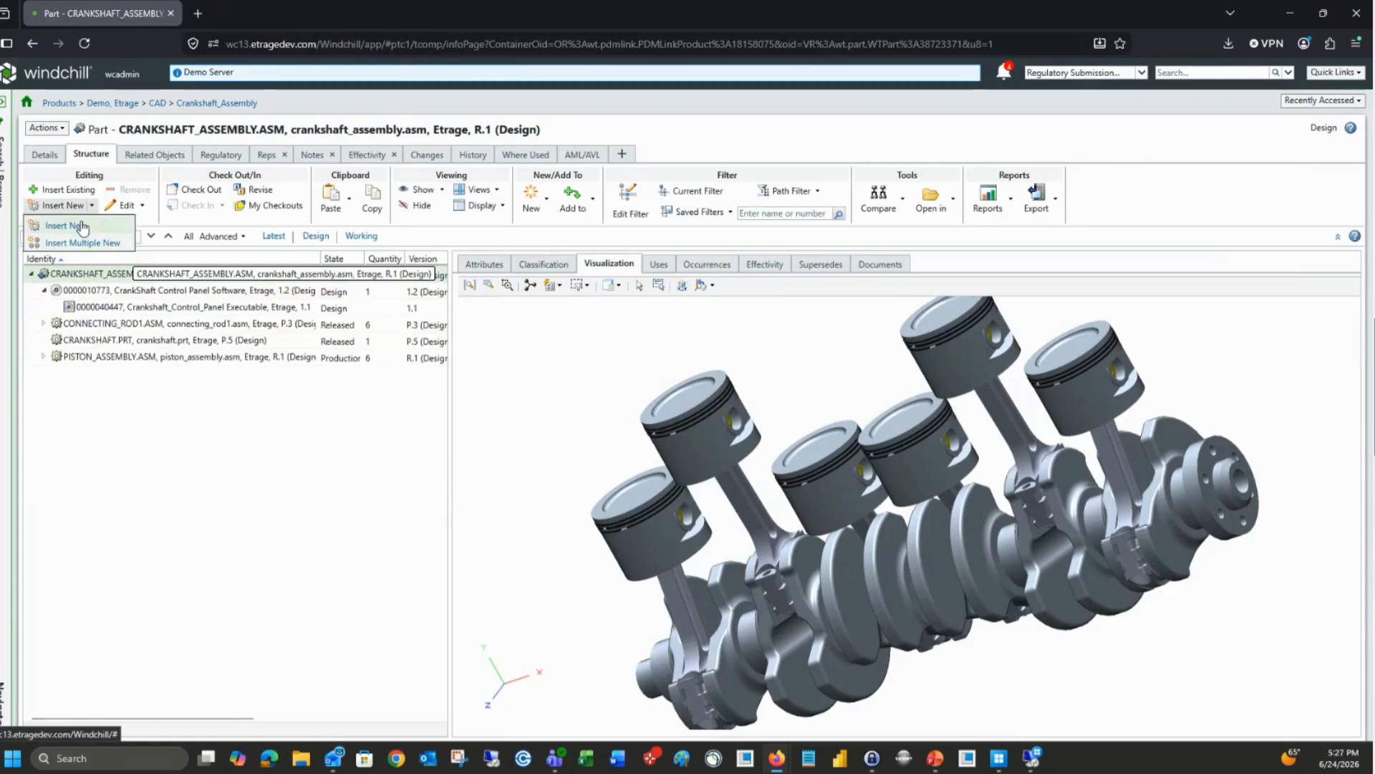
click(80, 226)
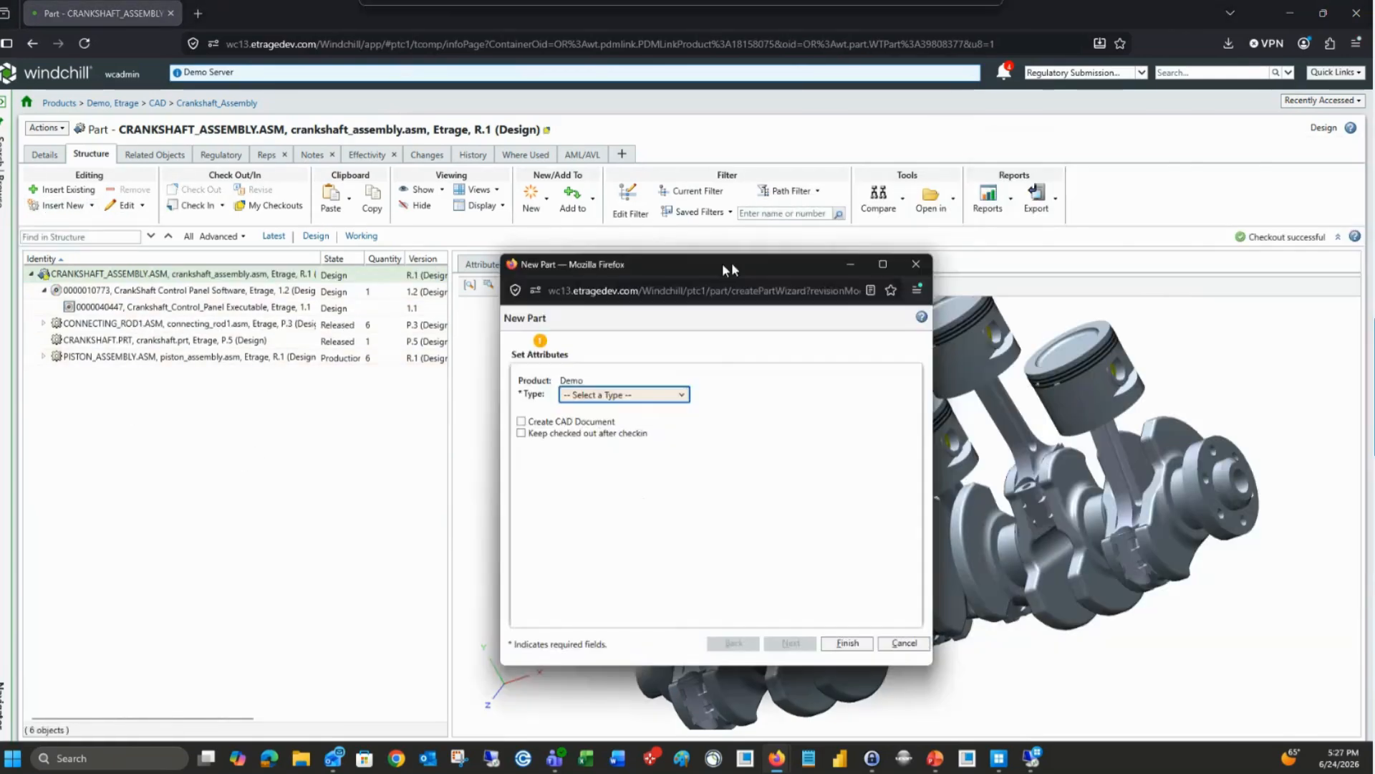
drag(722, 264, 505, 176)
click(435, 301)
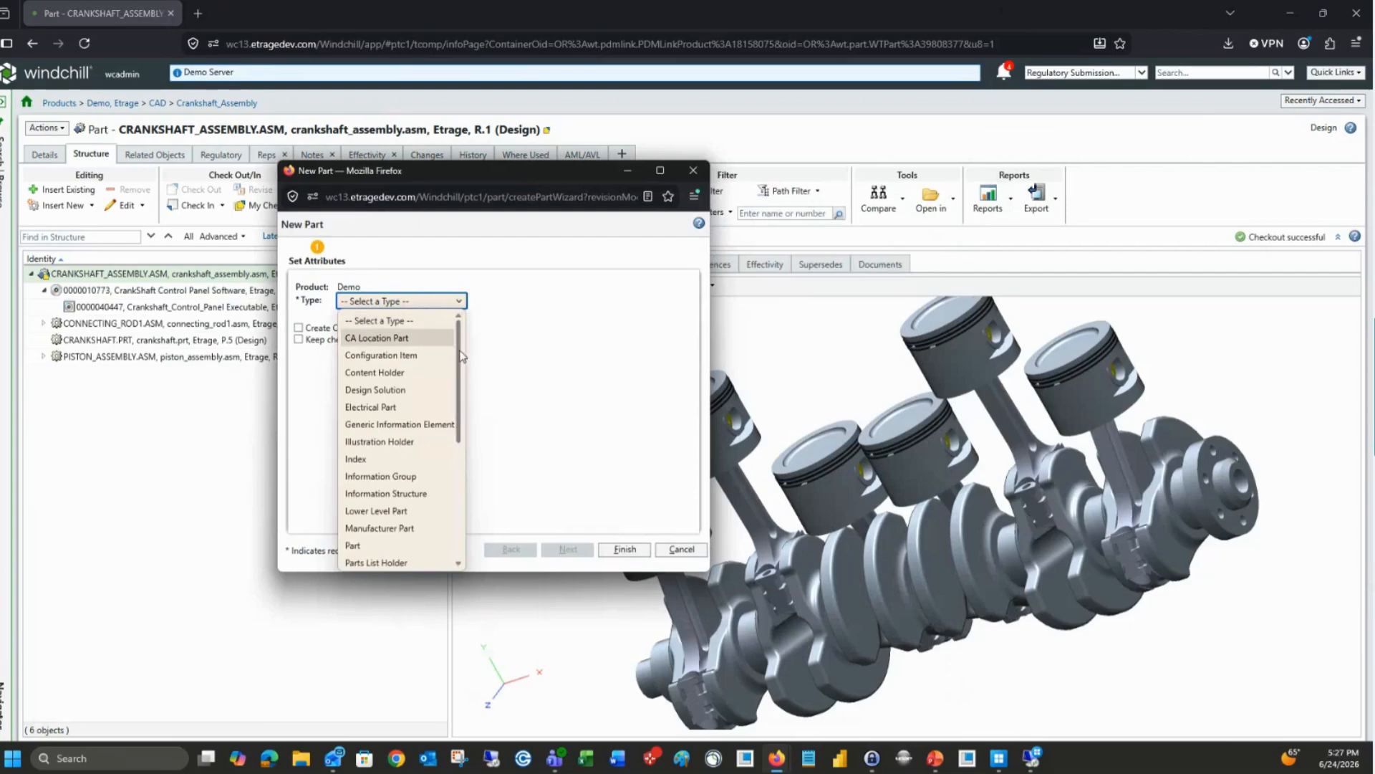
drag(460, 362, 461, 426)
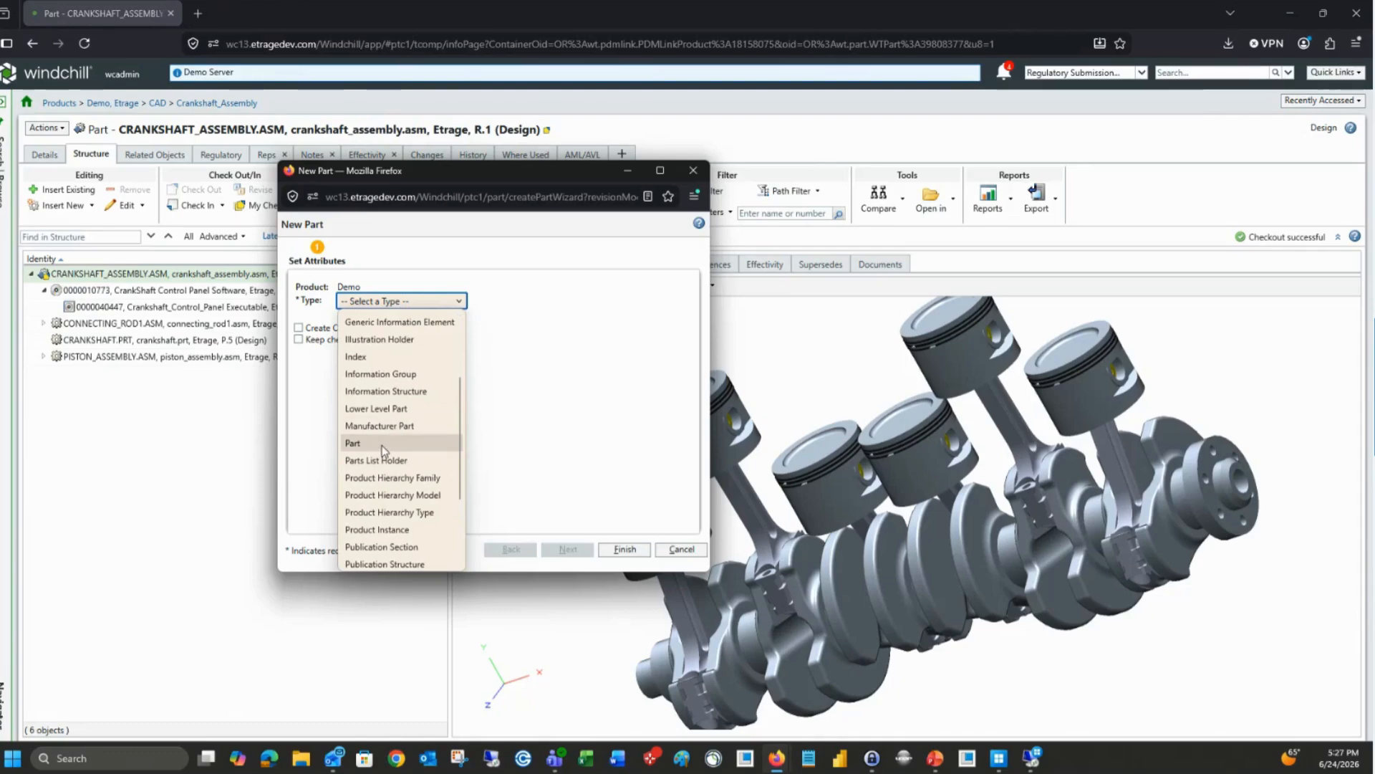
scroll(466, 446, down, 2)
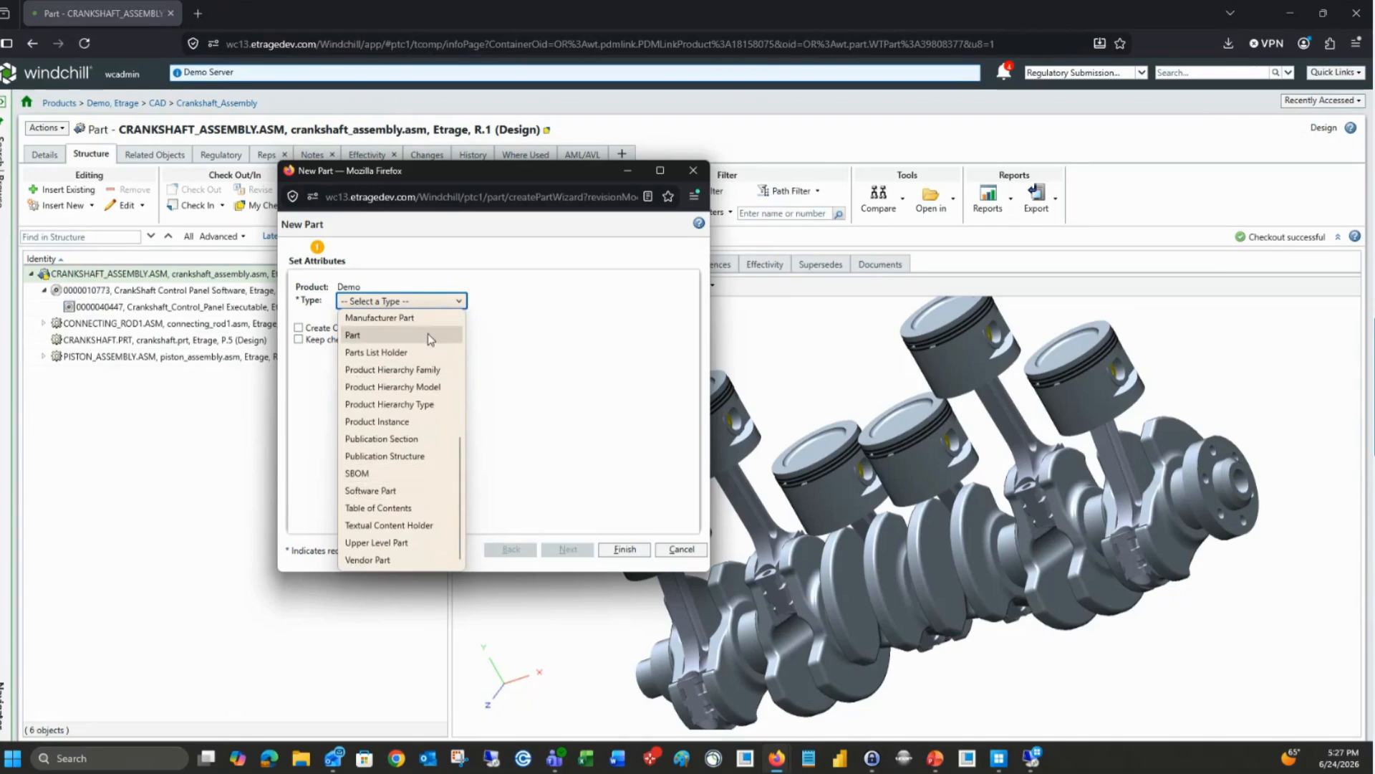
click(358, 334)
Enter AfterMarket_Manuals as both the number and the name of the new part
click(468, 395)
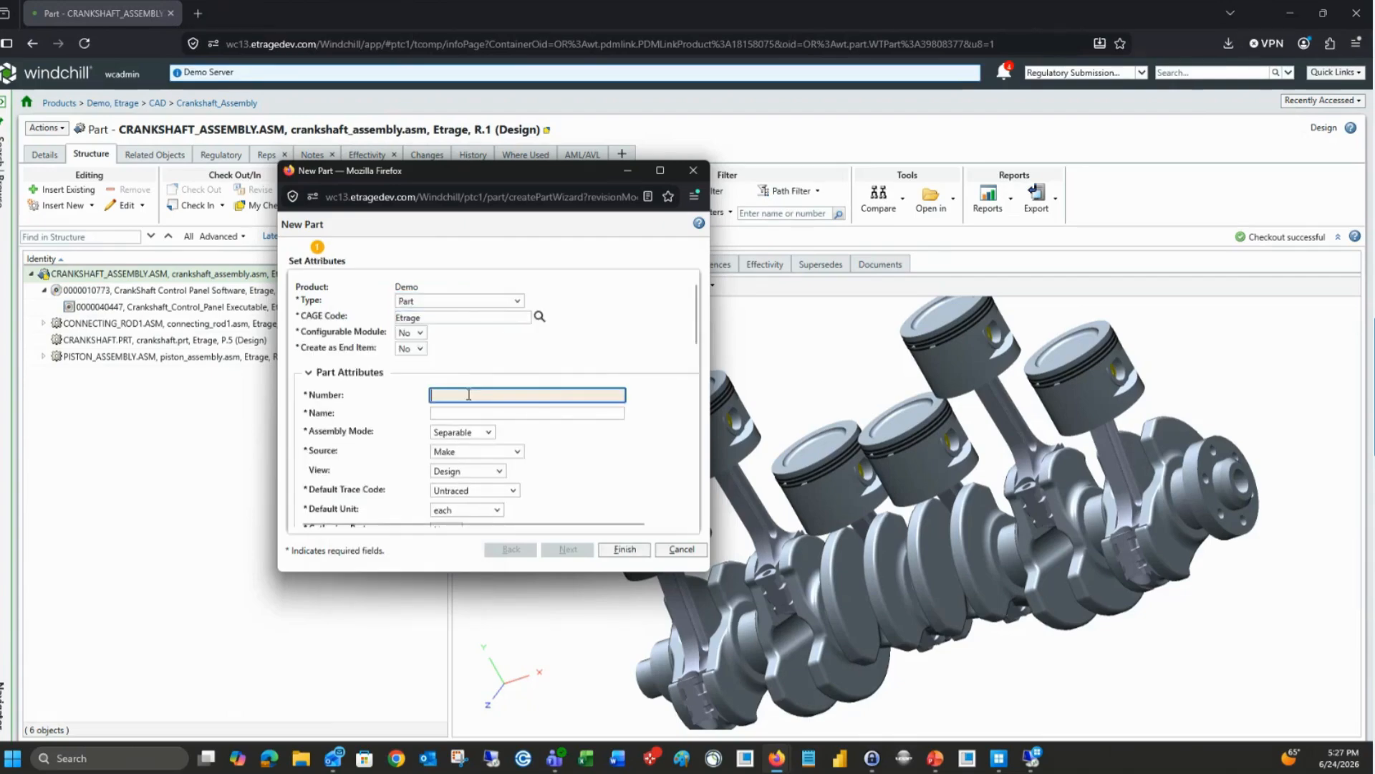
text(AfterMarke)
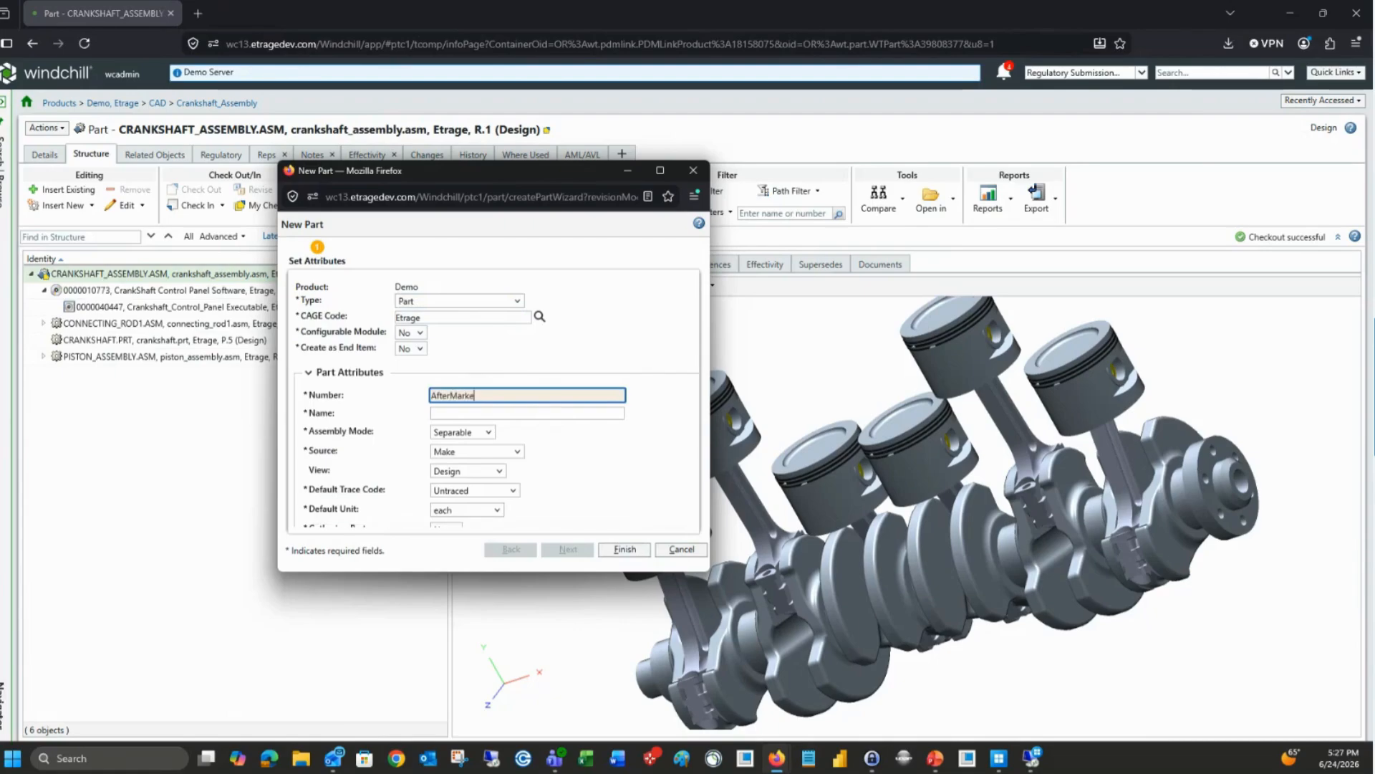
text(t_Manuals)
click(454, 413)
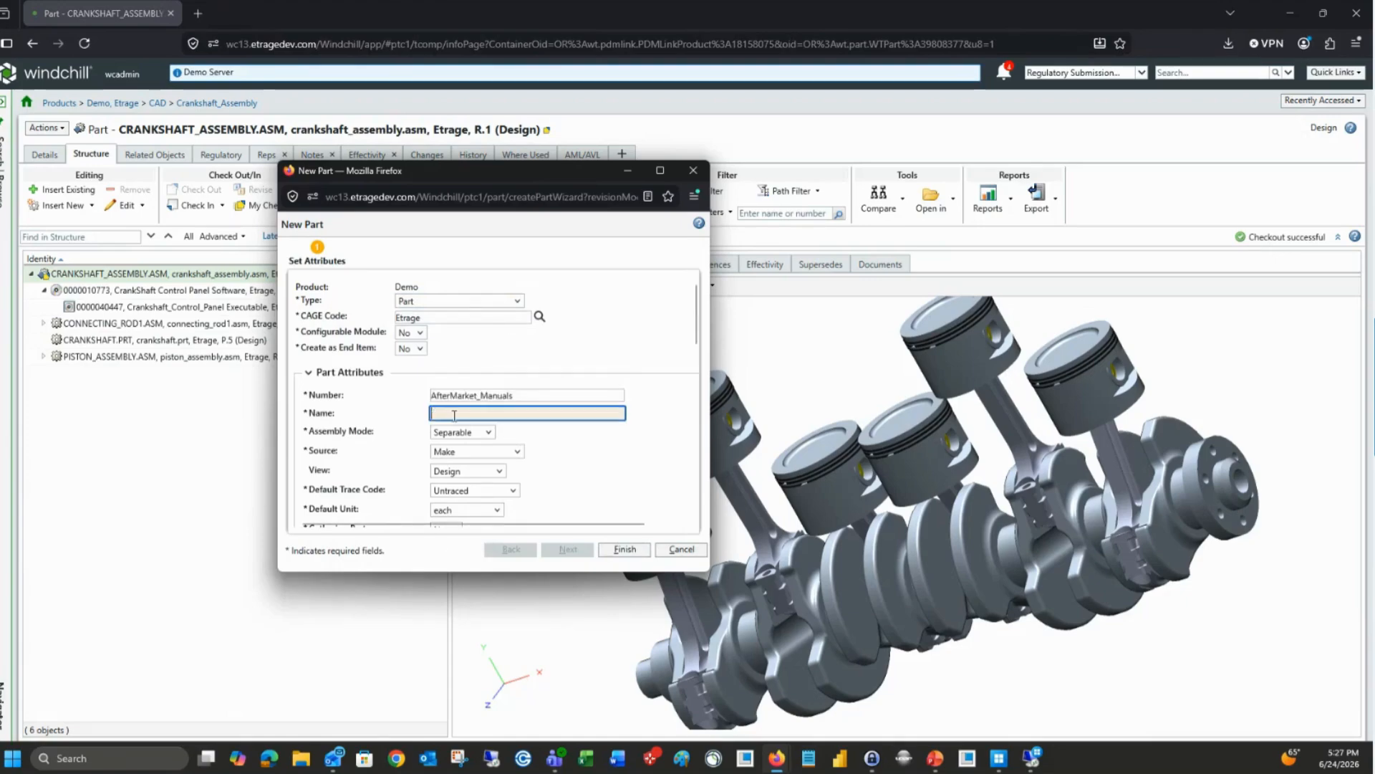
text(AfterMarket_Manuals)
Keep the source as Make and the view as Design, and finish creating the new part
scroll(543, 439, down, 2)
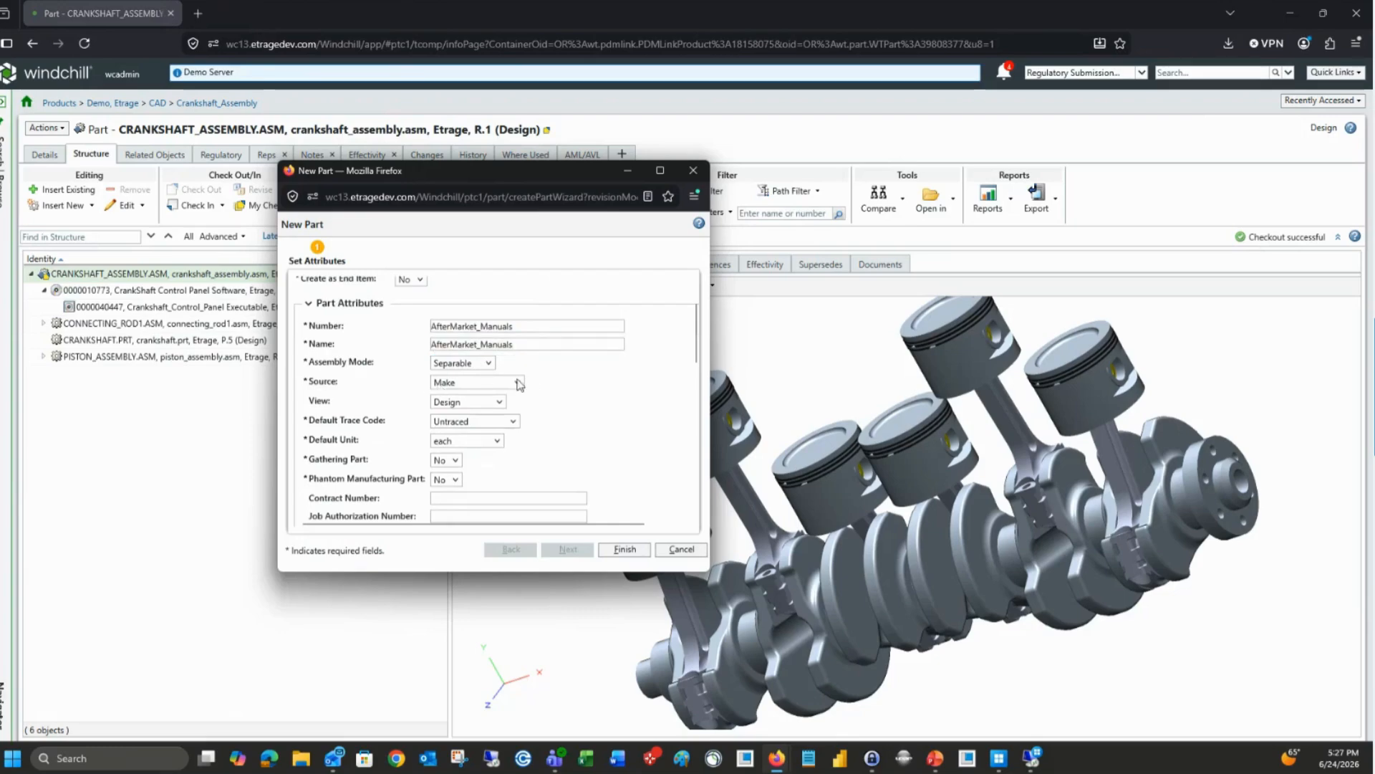
click(493, 383)
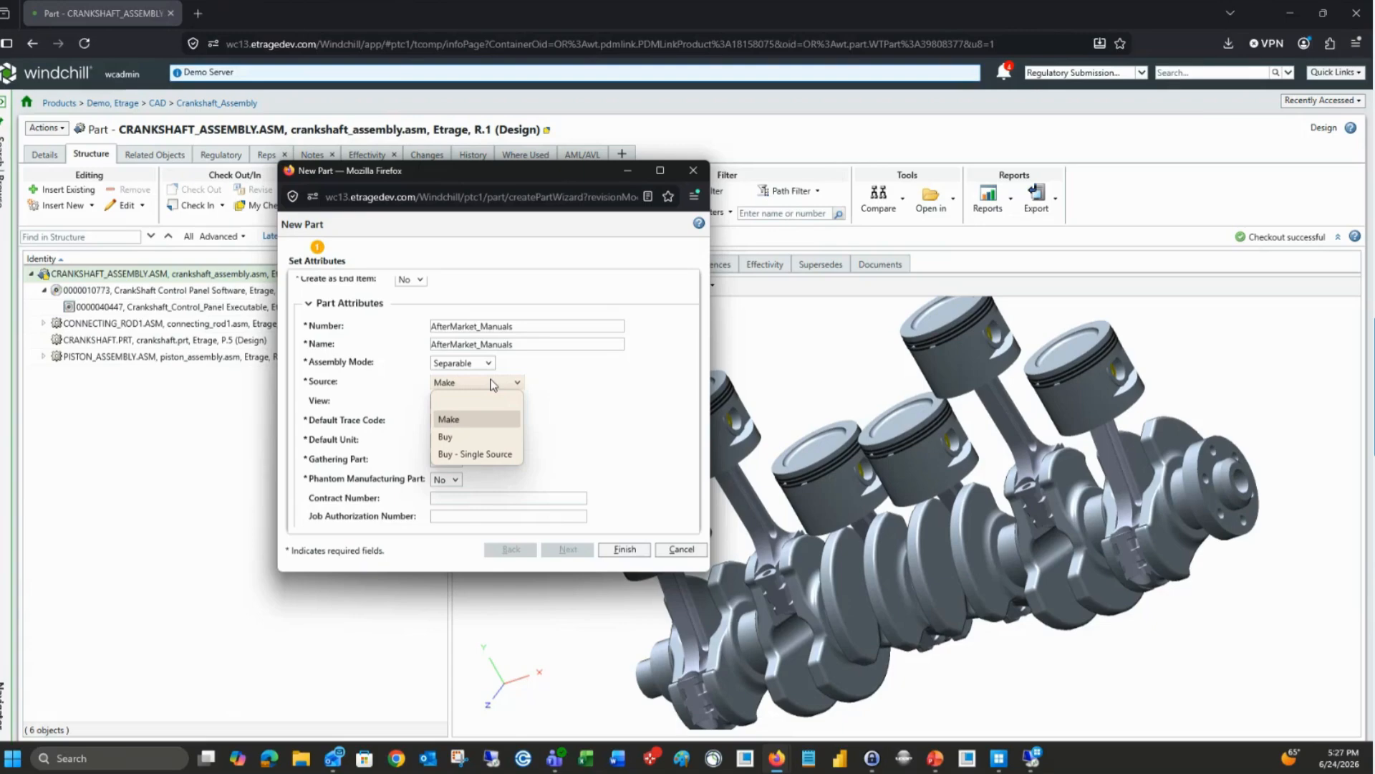
click(492, 421)
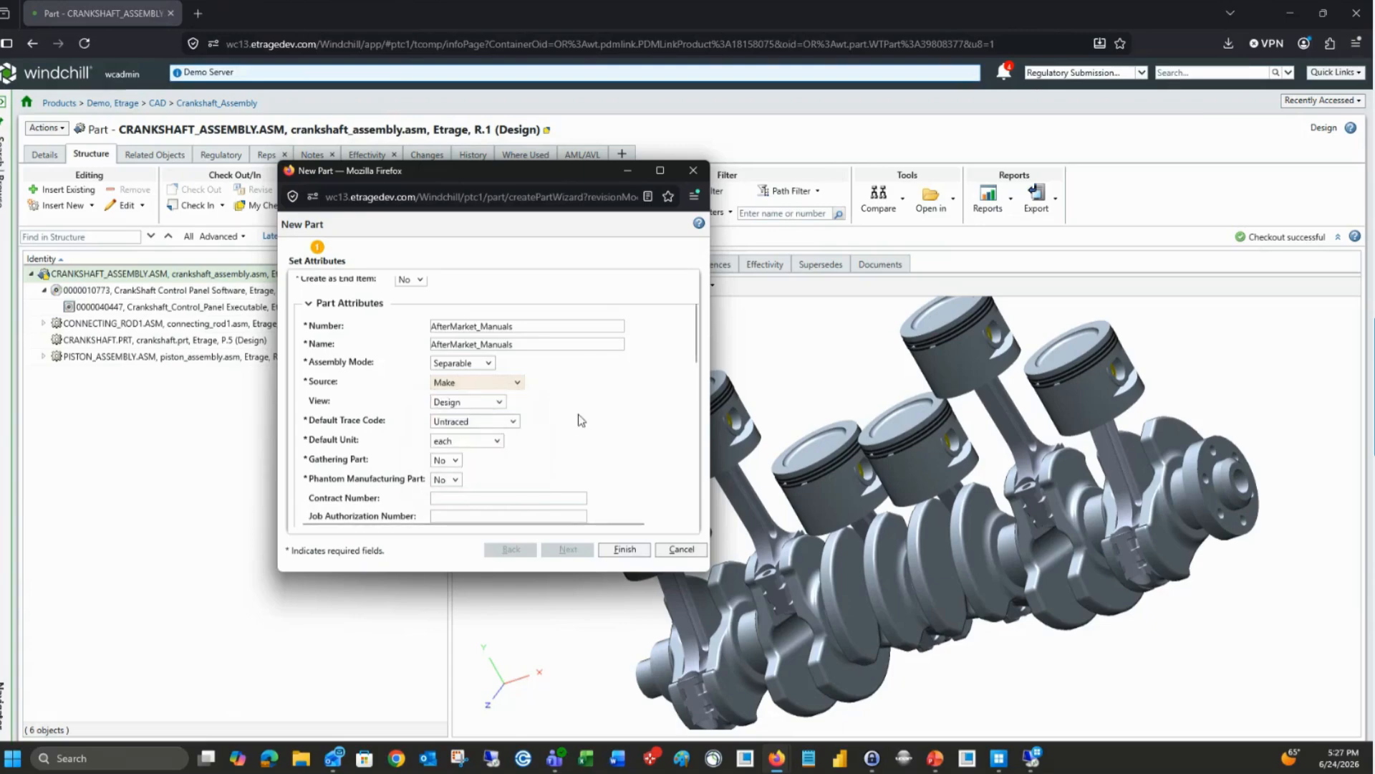
click(465, 403)
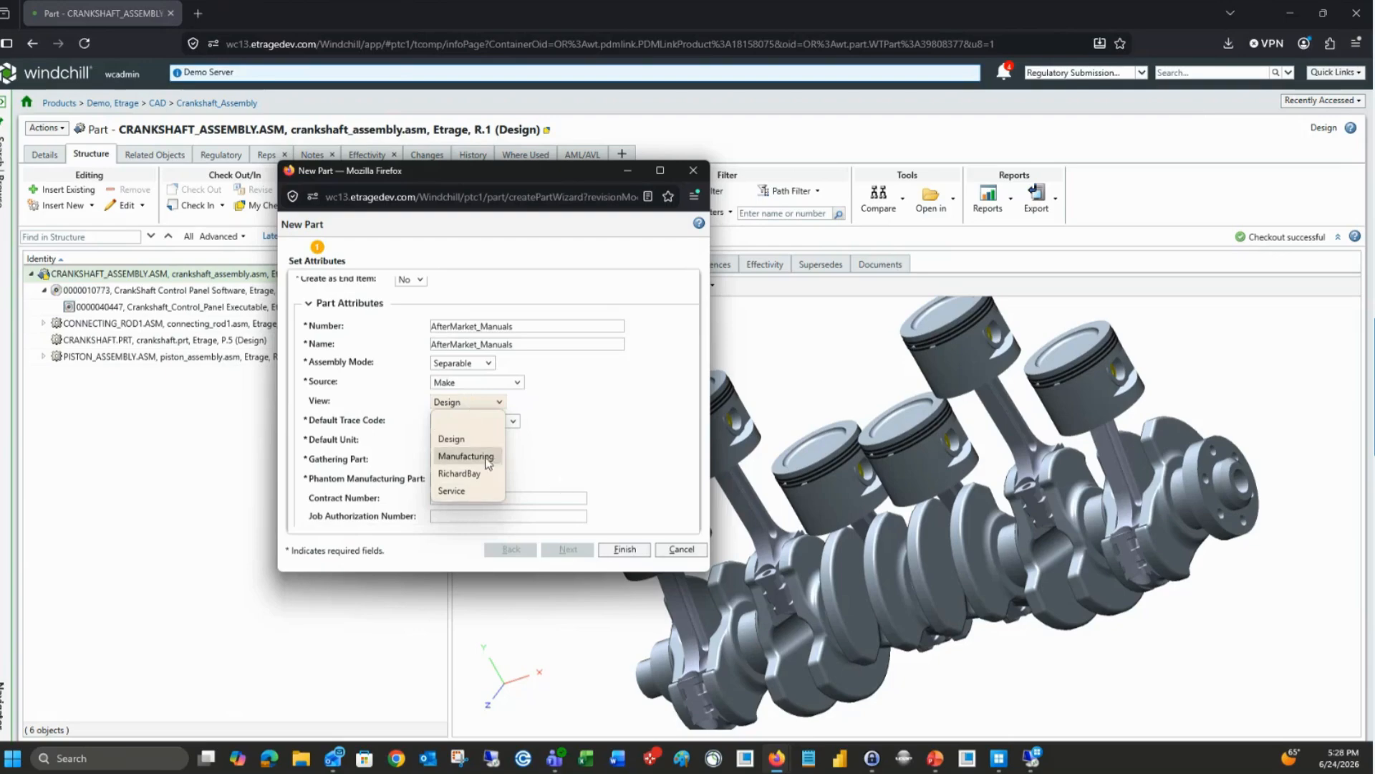
click(623, 434)
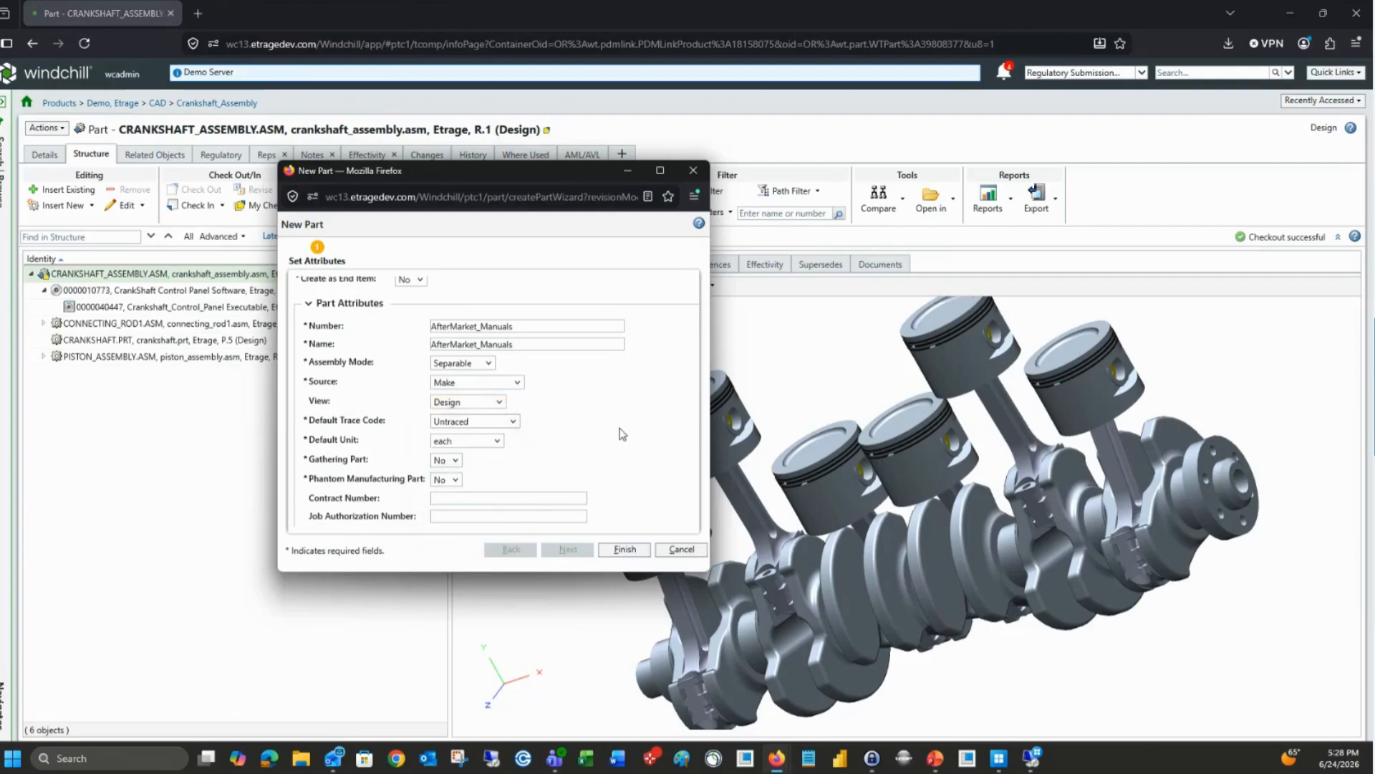
scroll(593, 427, down, 5)
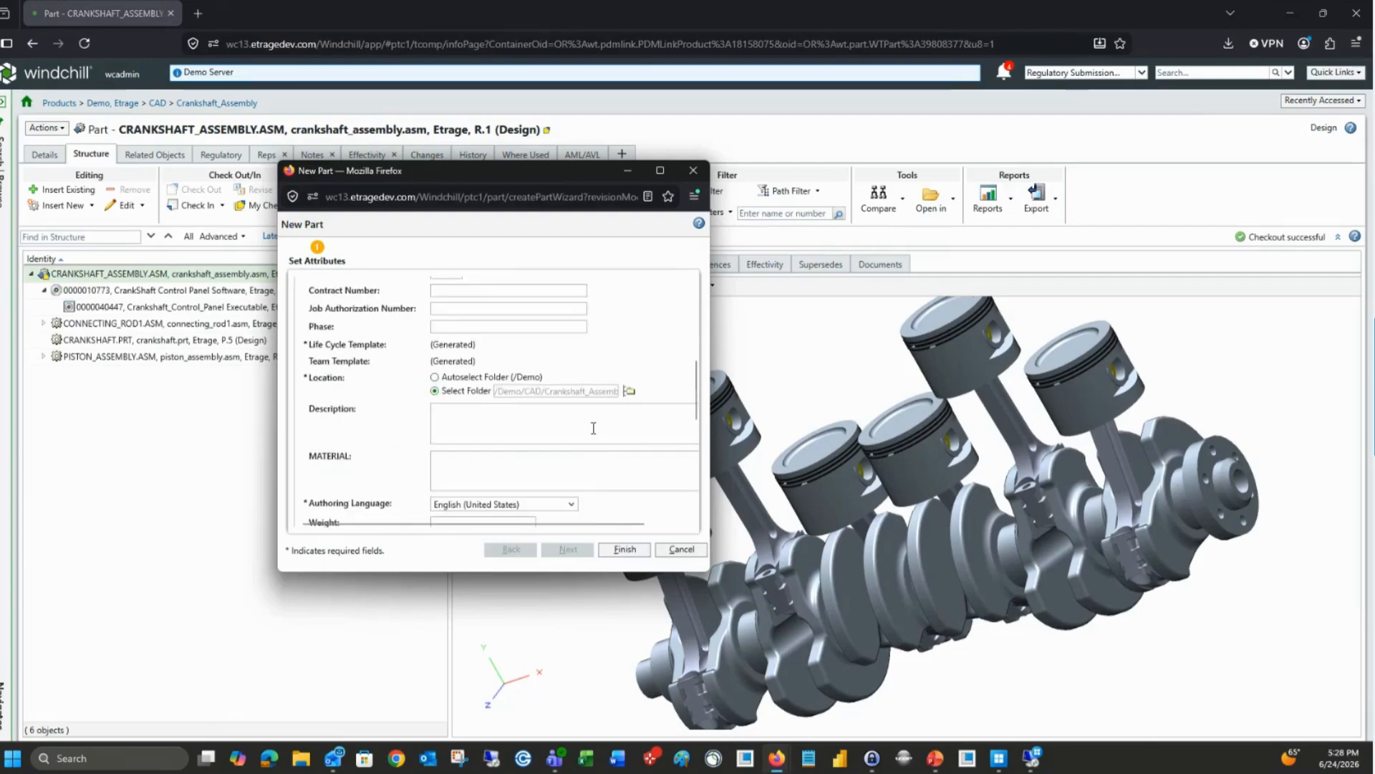
scroll(527, 440, down, 5)
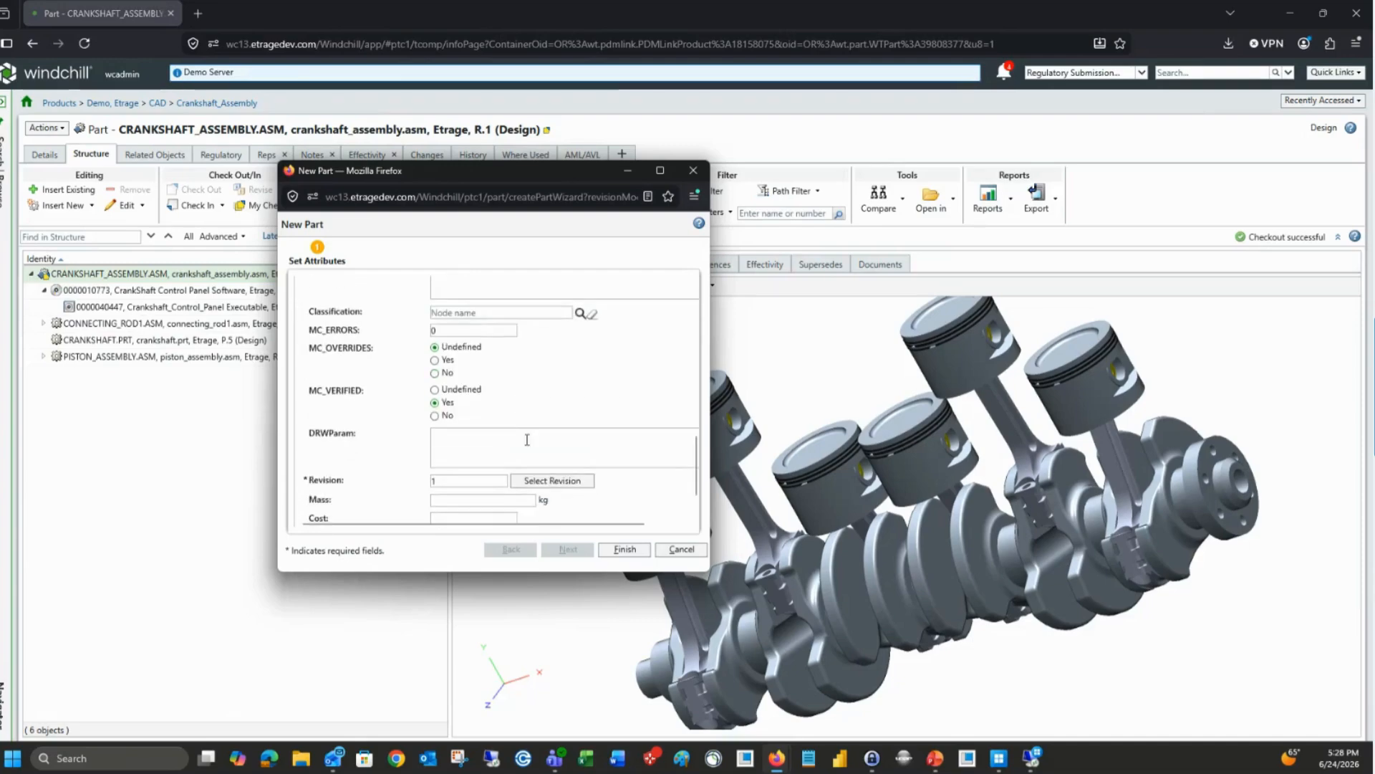
scroll(623, 541, down, 3)
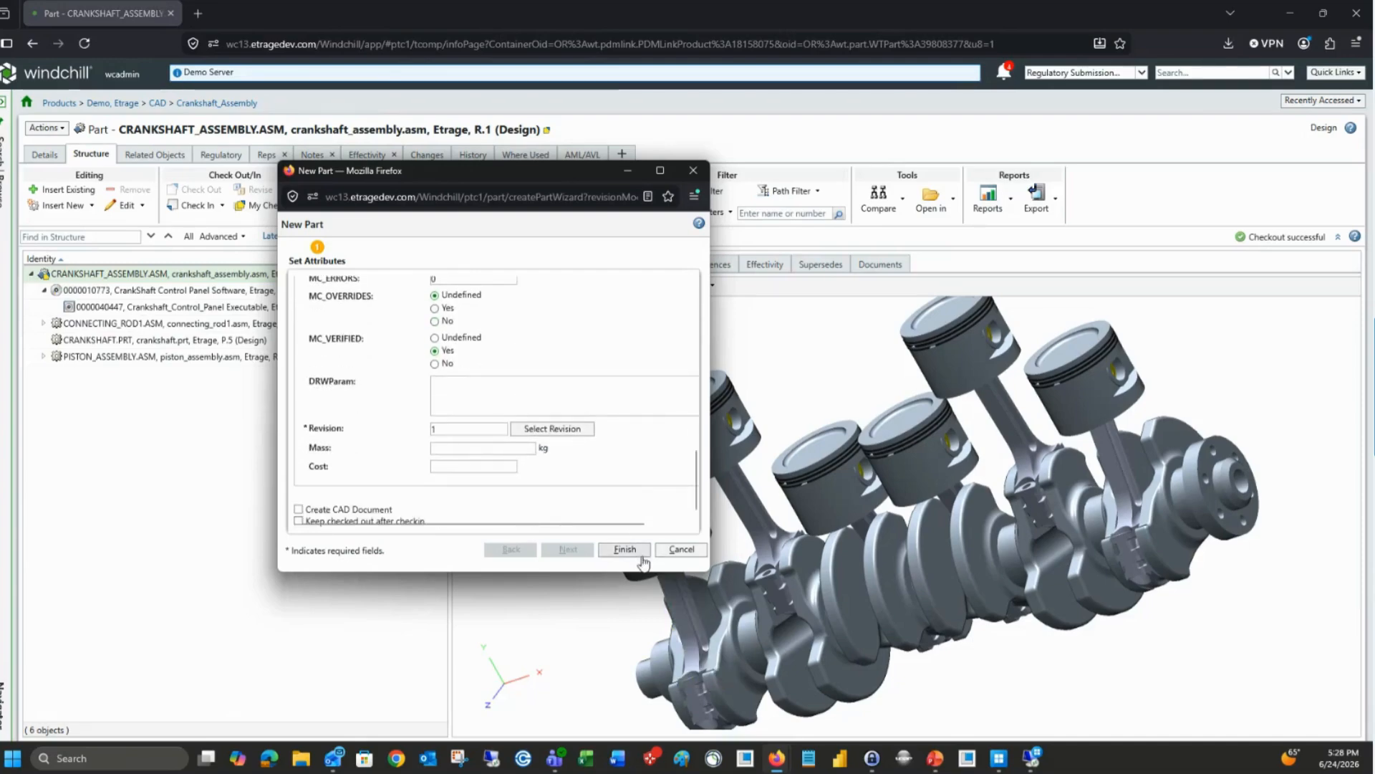
click(642, 558)
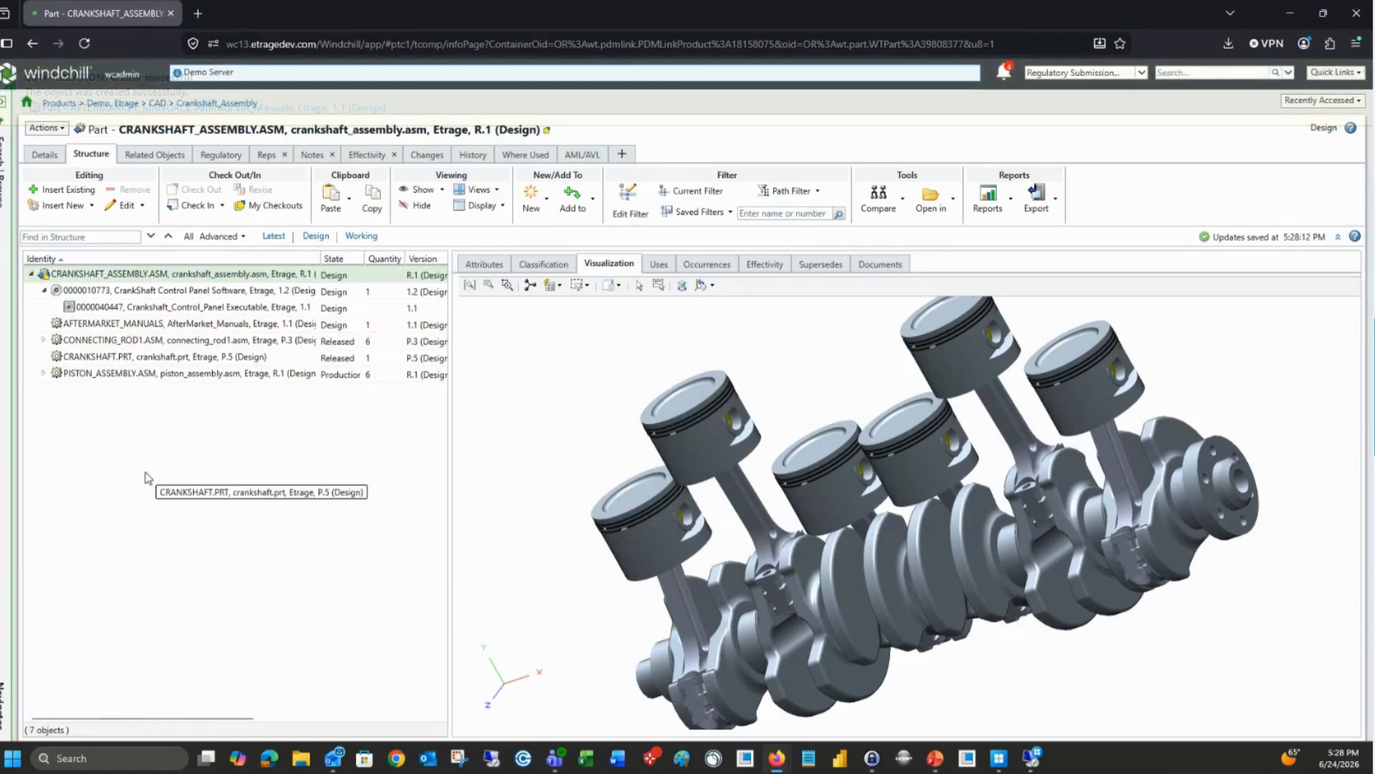
Review the crankshaft assembly's related documents, enlarging the Described By Documents table and widening its Name column to show full names
click(159, 324)
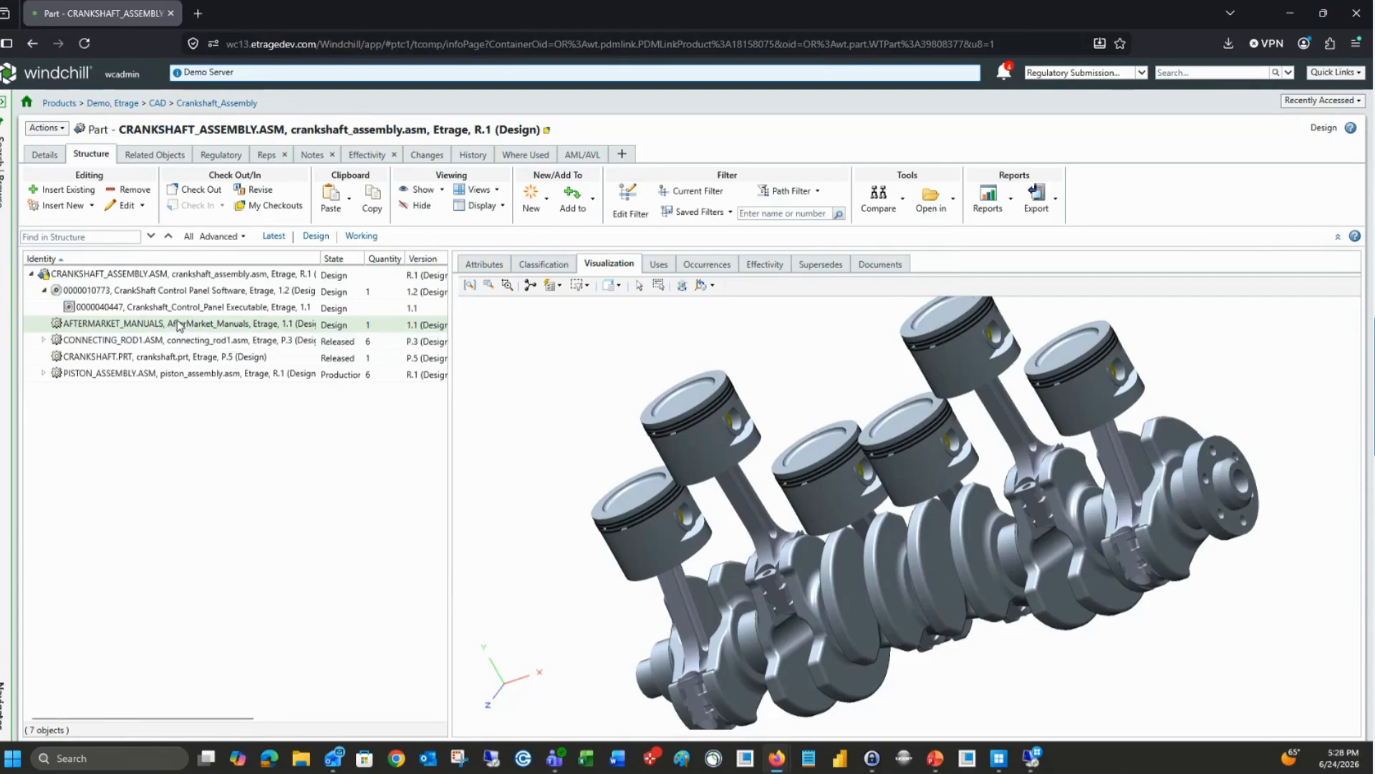
click(148, 275)
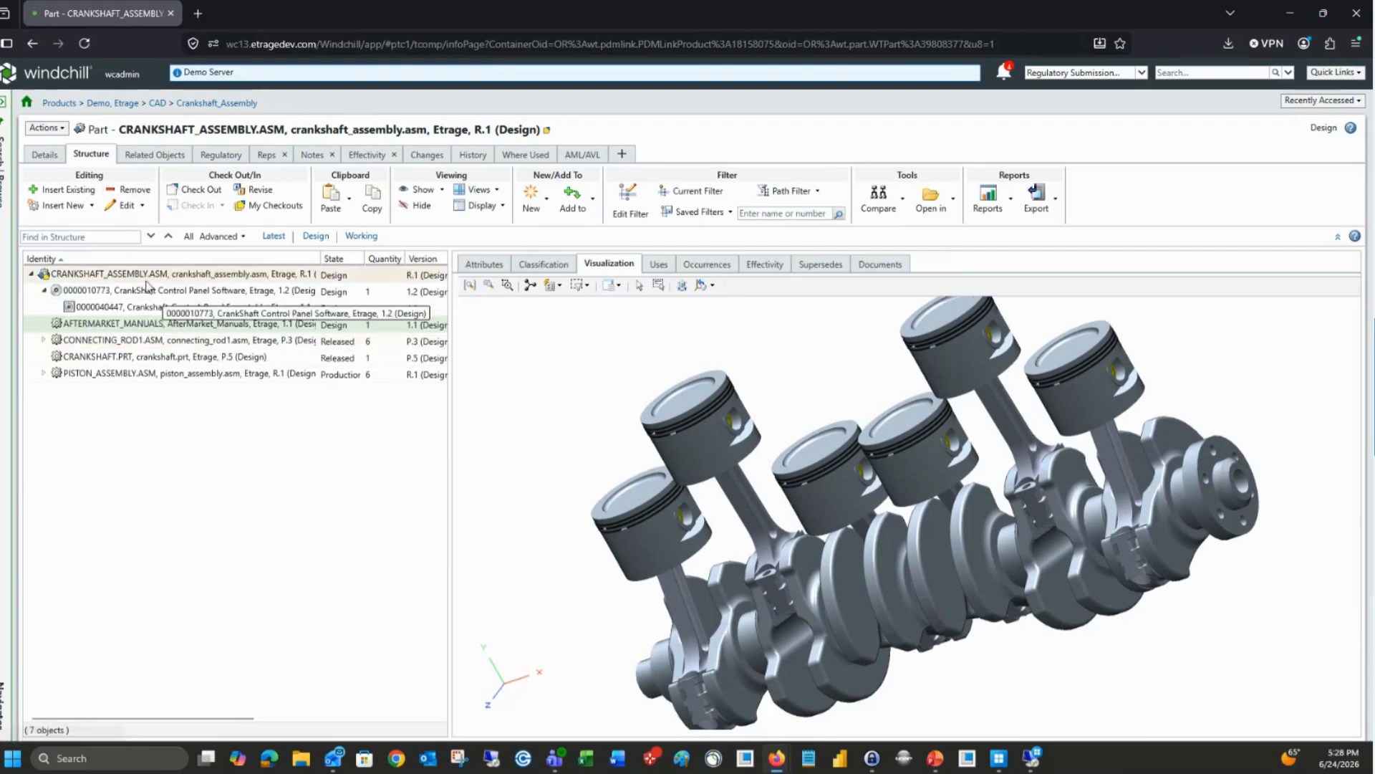
click(154, 154)
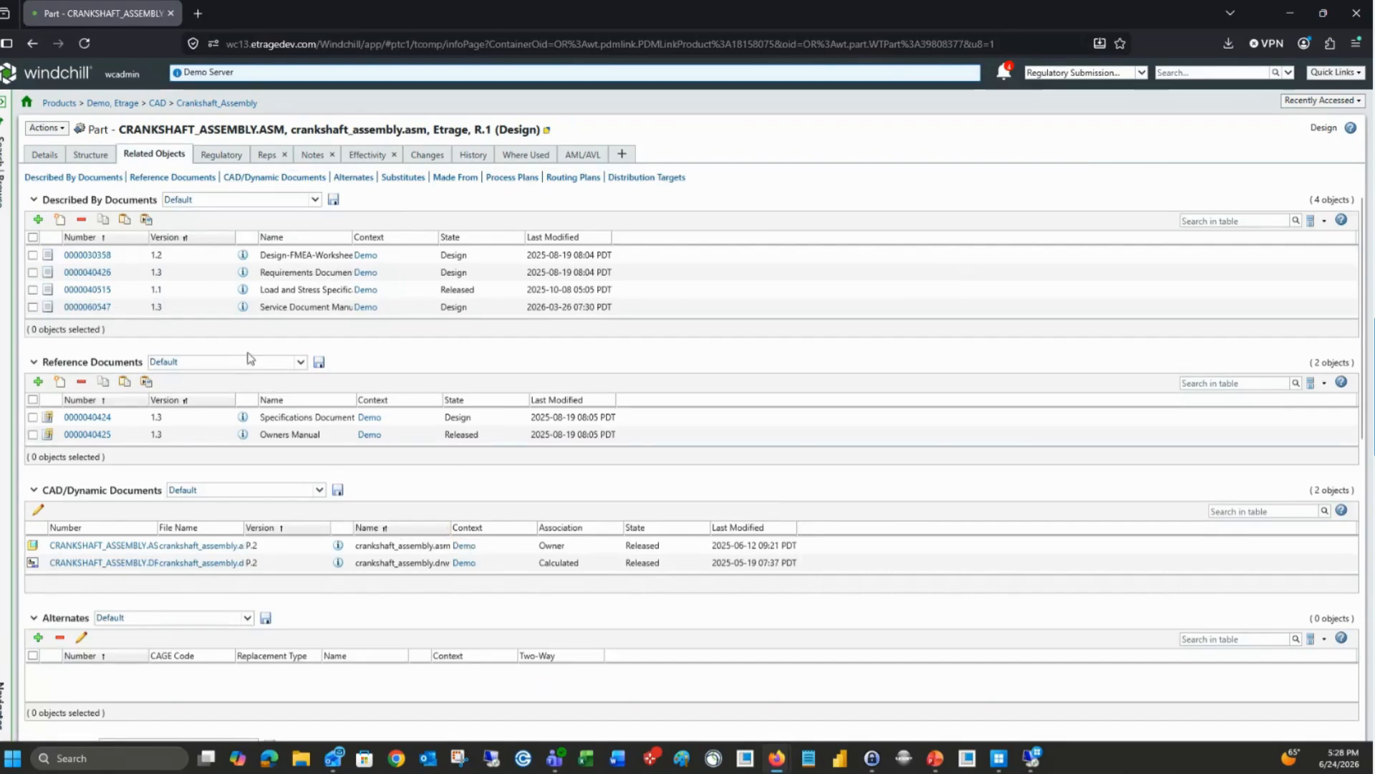
drag(267, 336, 267, 404)
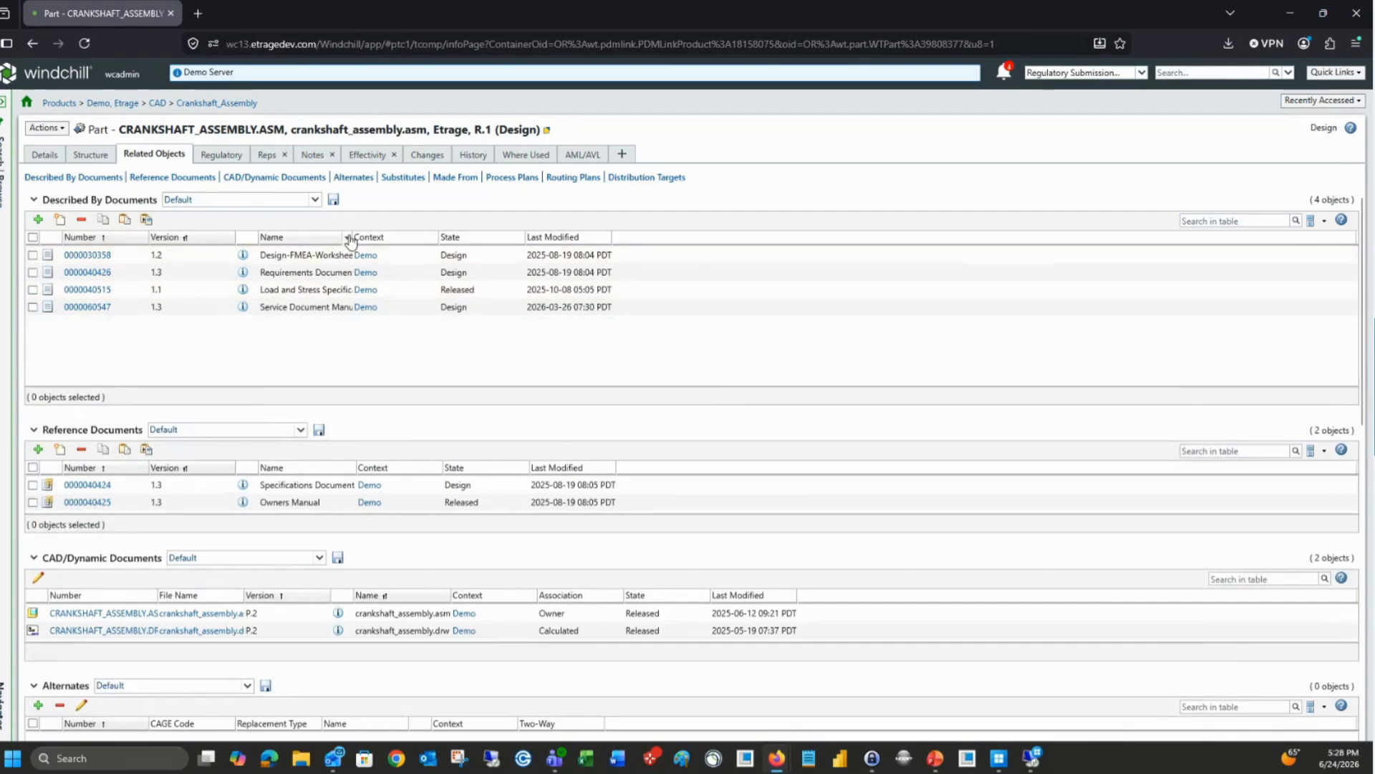
drag(356, 231, 399, 230)
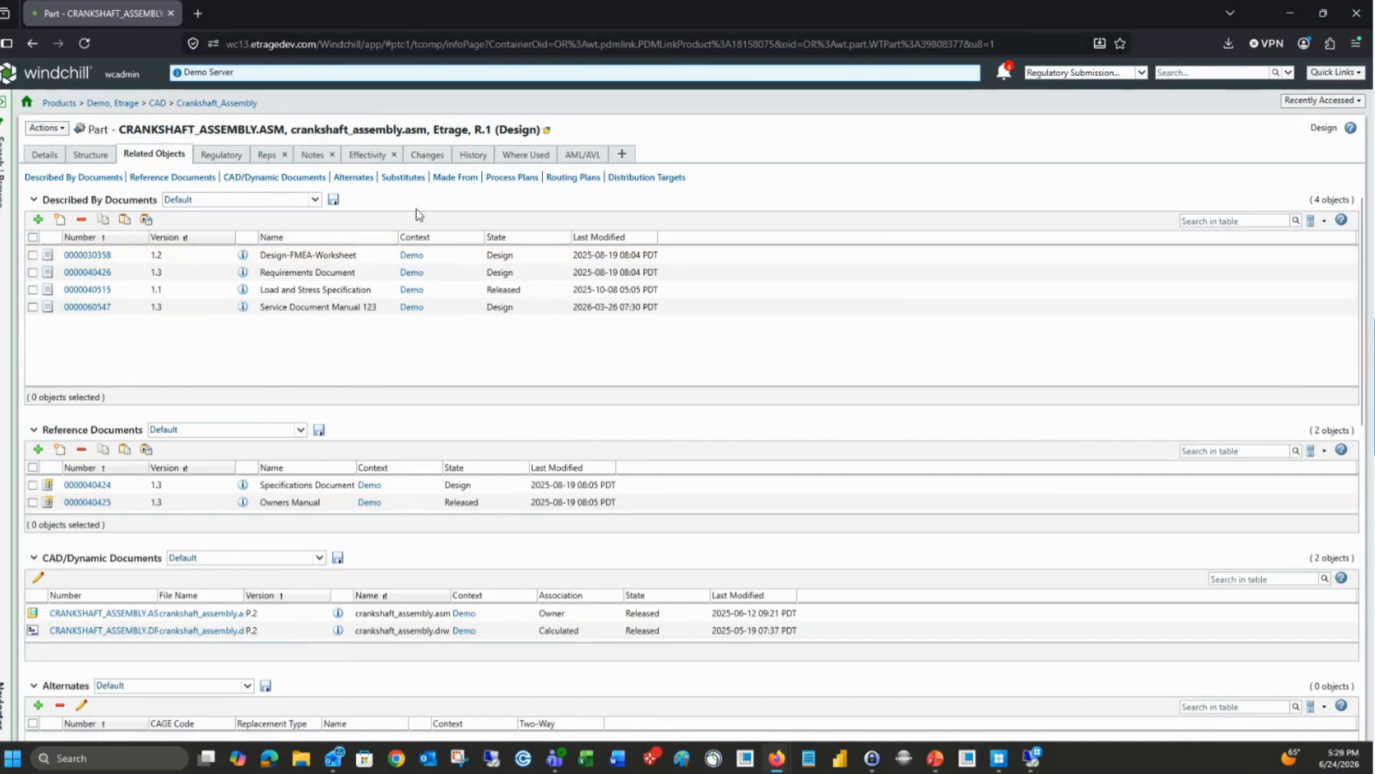
Start adding an effectivity to the crankshaft assembly and keep its type as Date
click(379, 158)
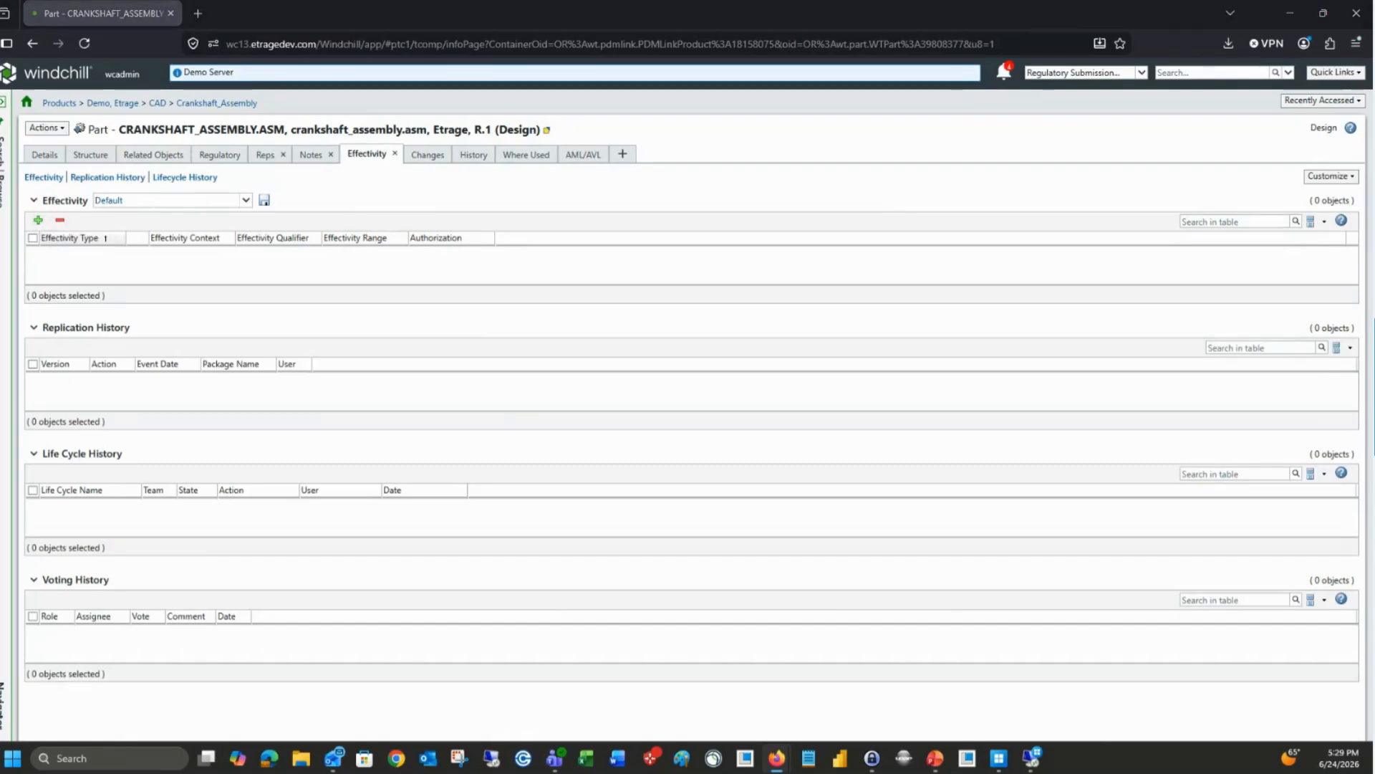
drag(1374, 233, 499, 201)
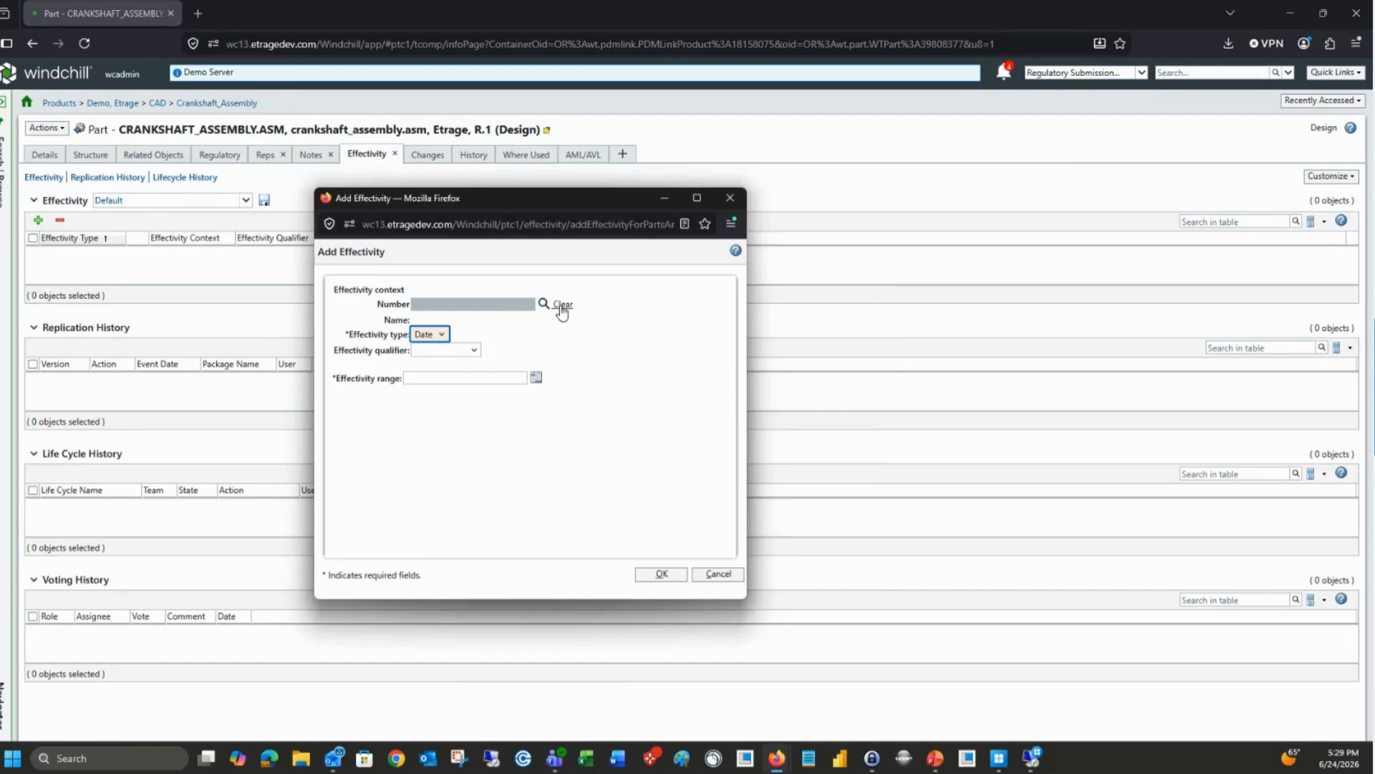
click(428, 334)
click(430, 351)
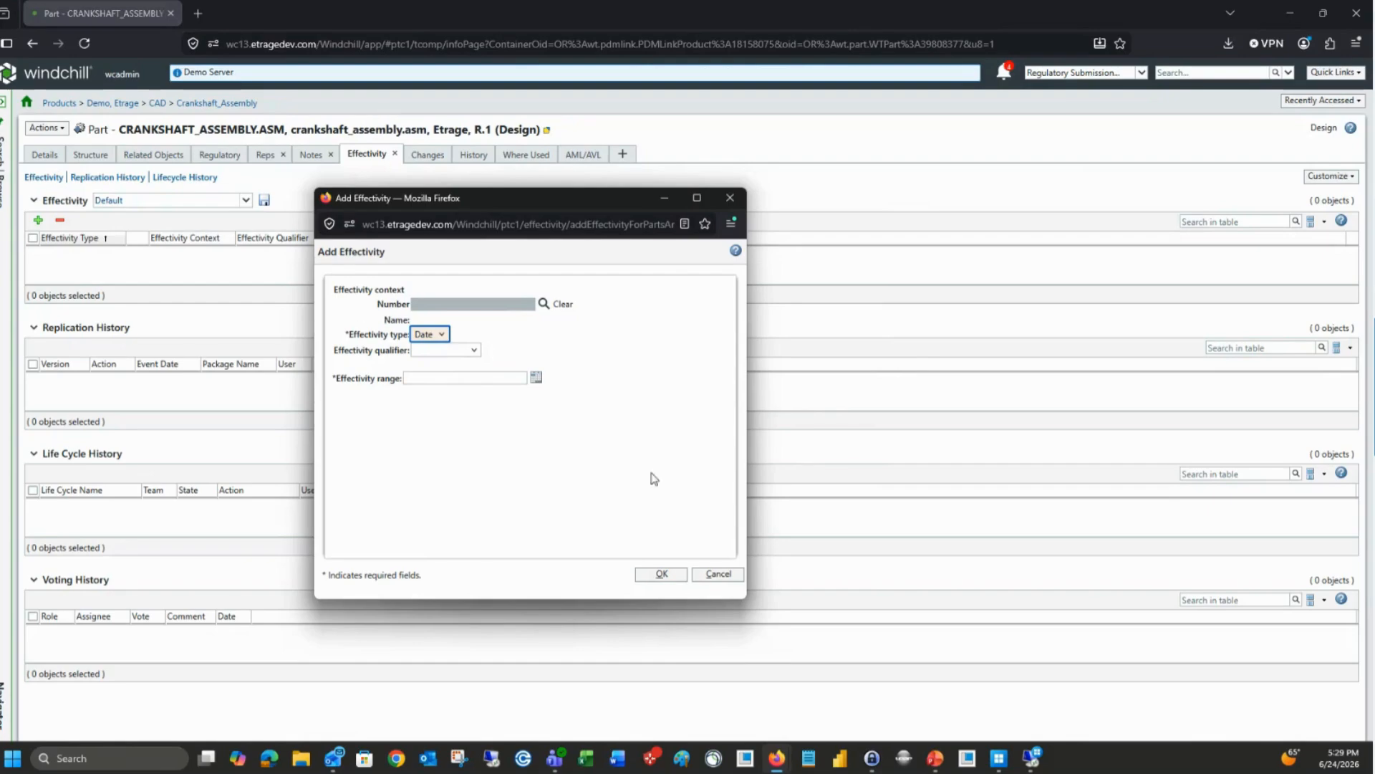
Set the effectivity range to start on 7/1/2026 and leave it open ended
click(536, 378)
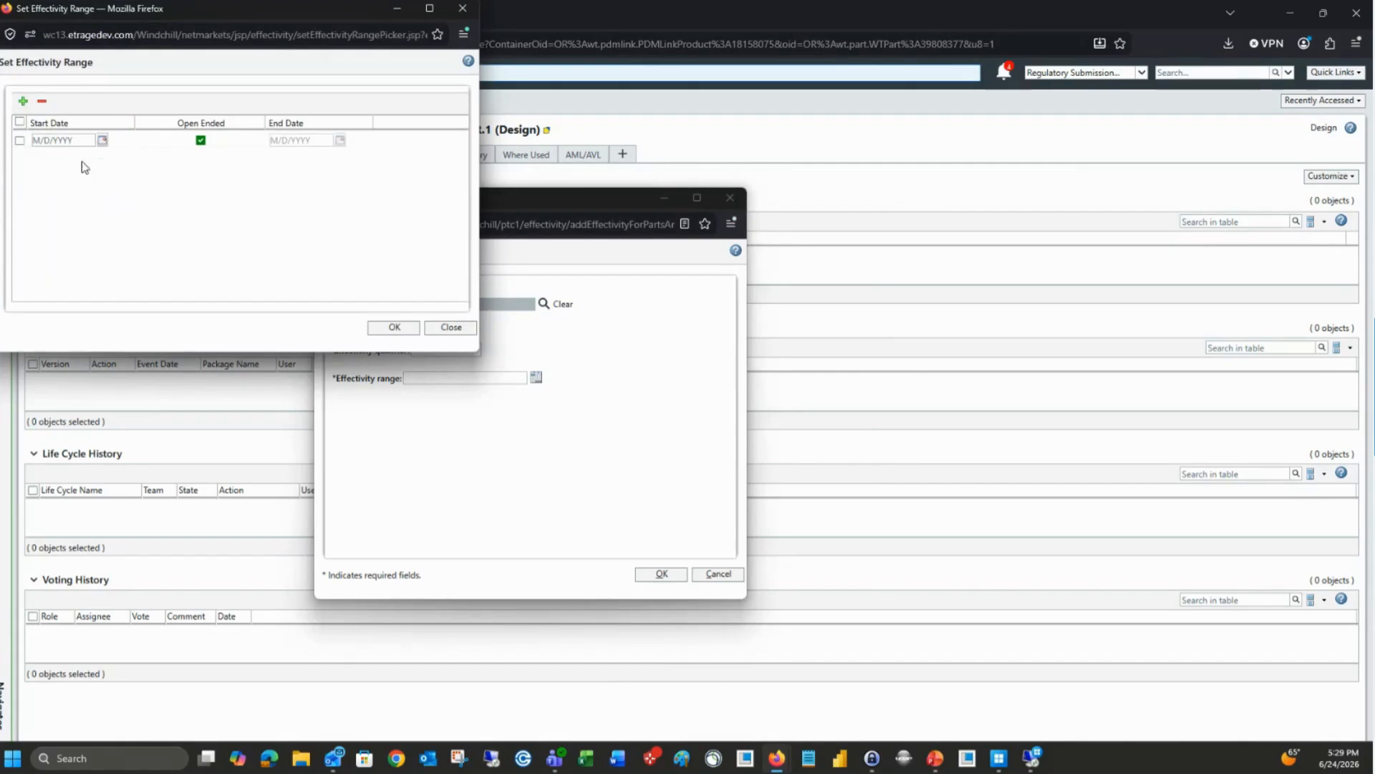
click(101, 141)
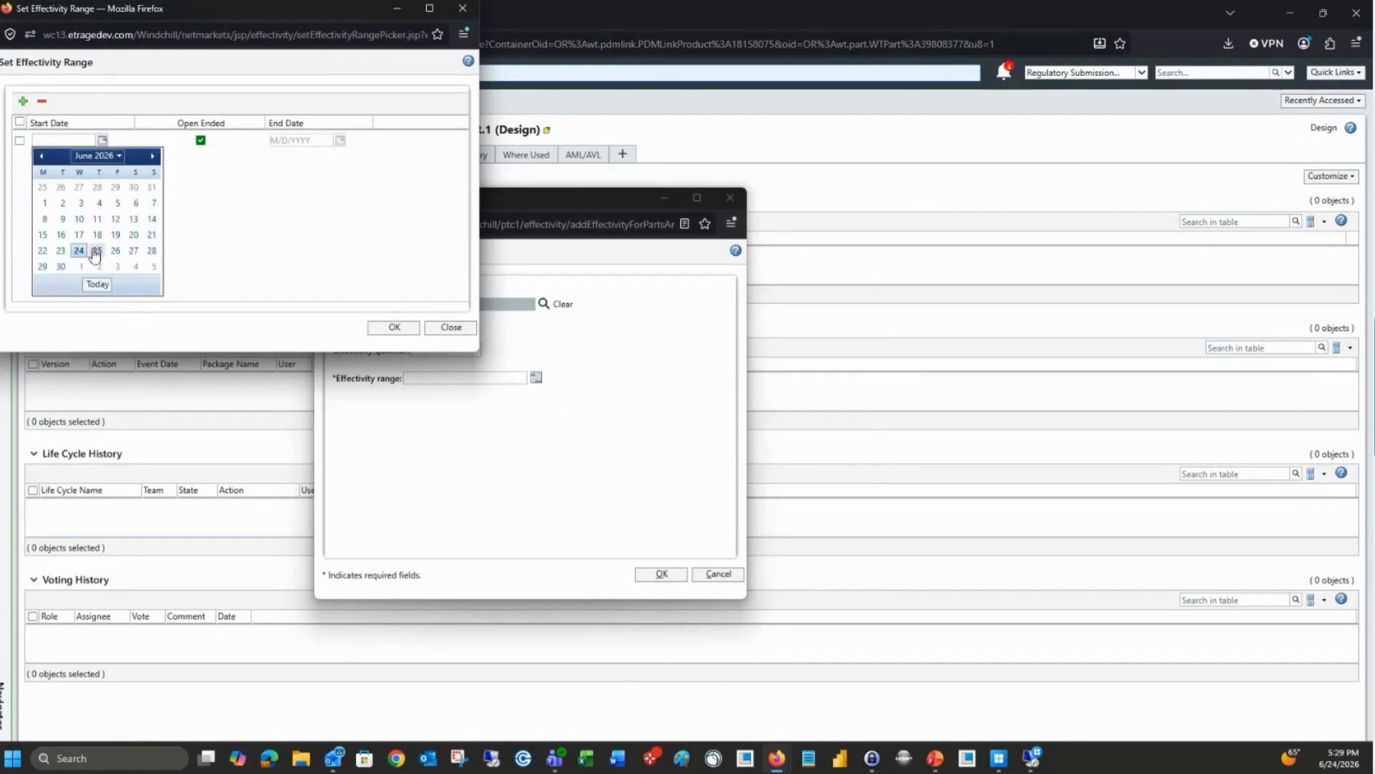
click(81, 268)
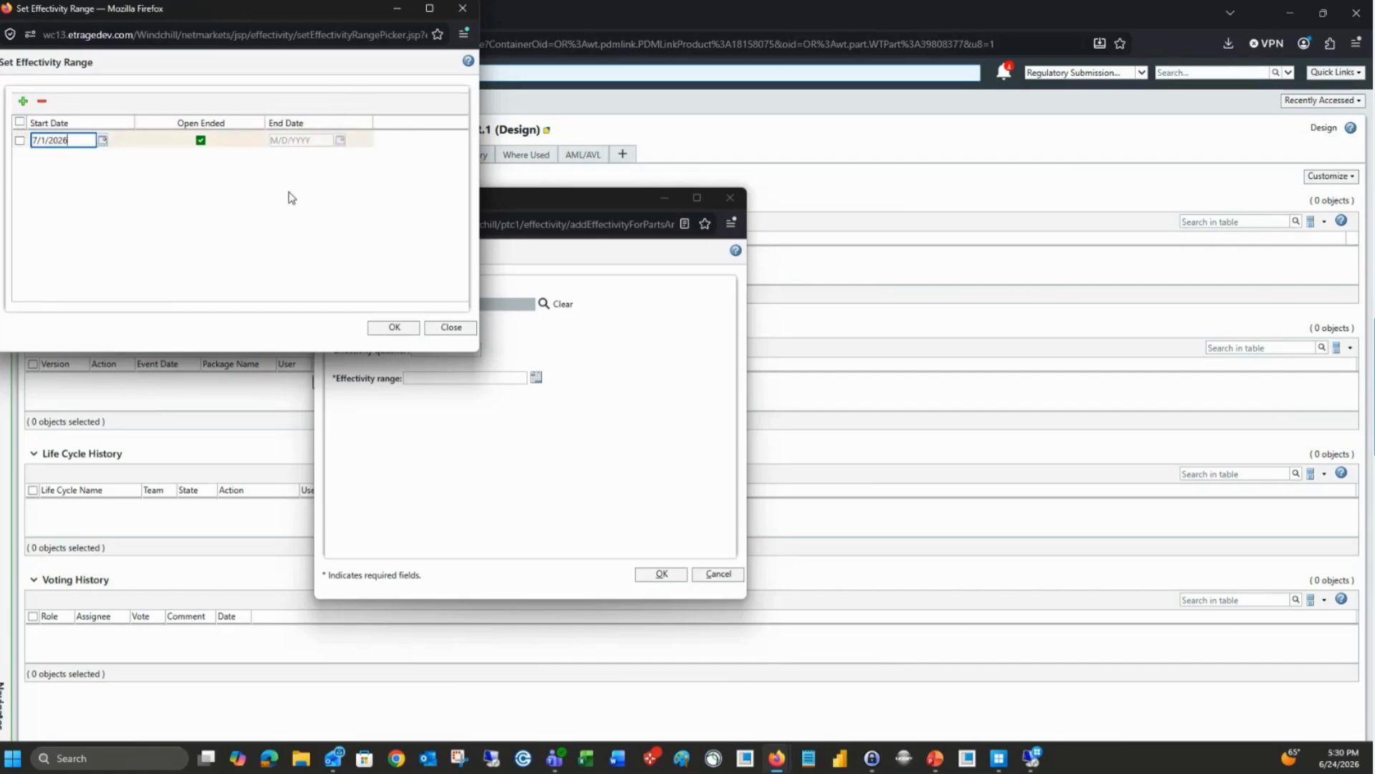
click(391, 327)
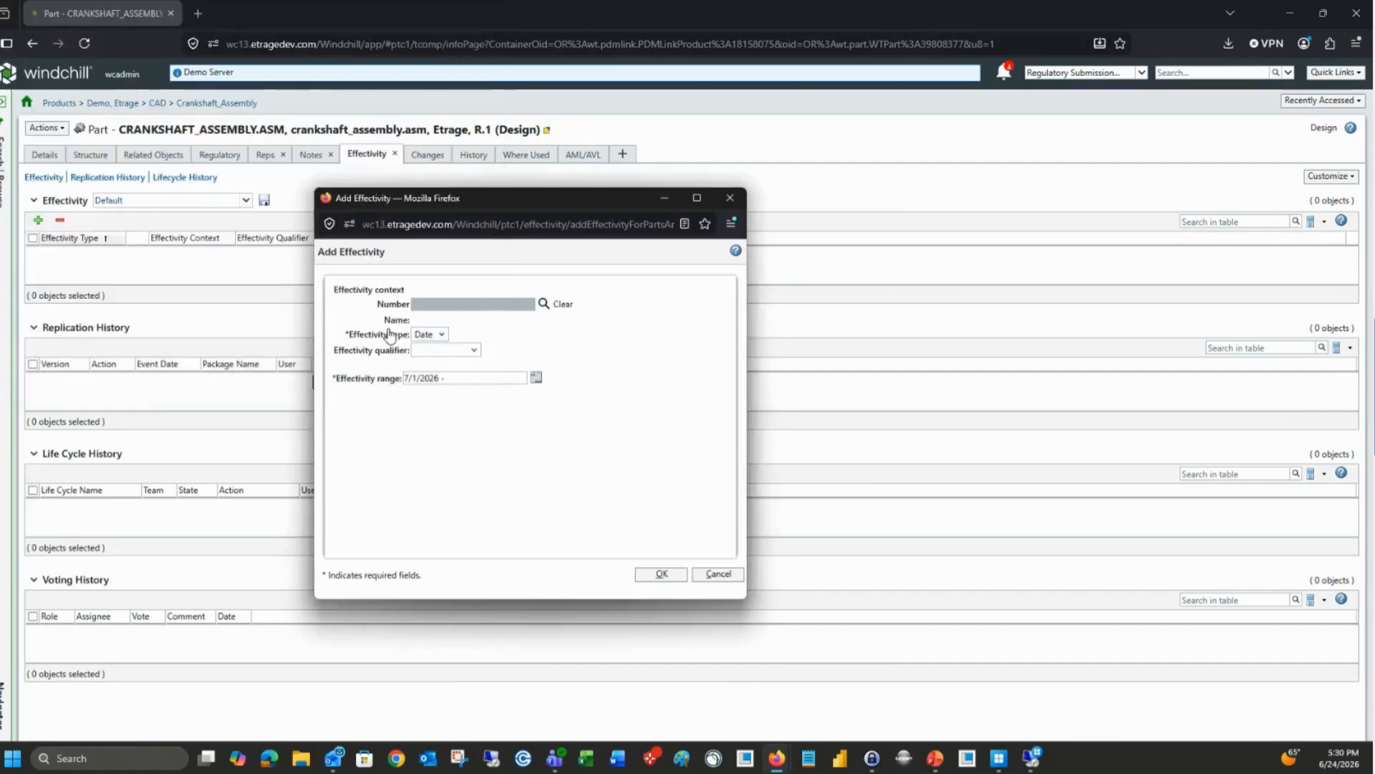
Set the effectivity qualifier to Exact and save the new effectivity
click(460, 353)
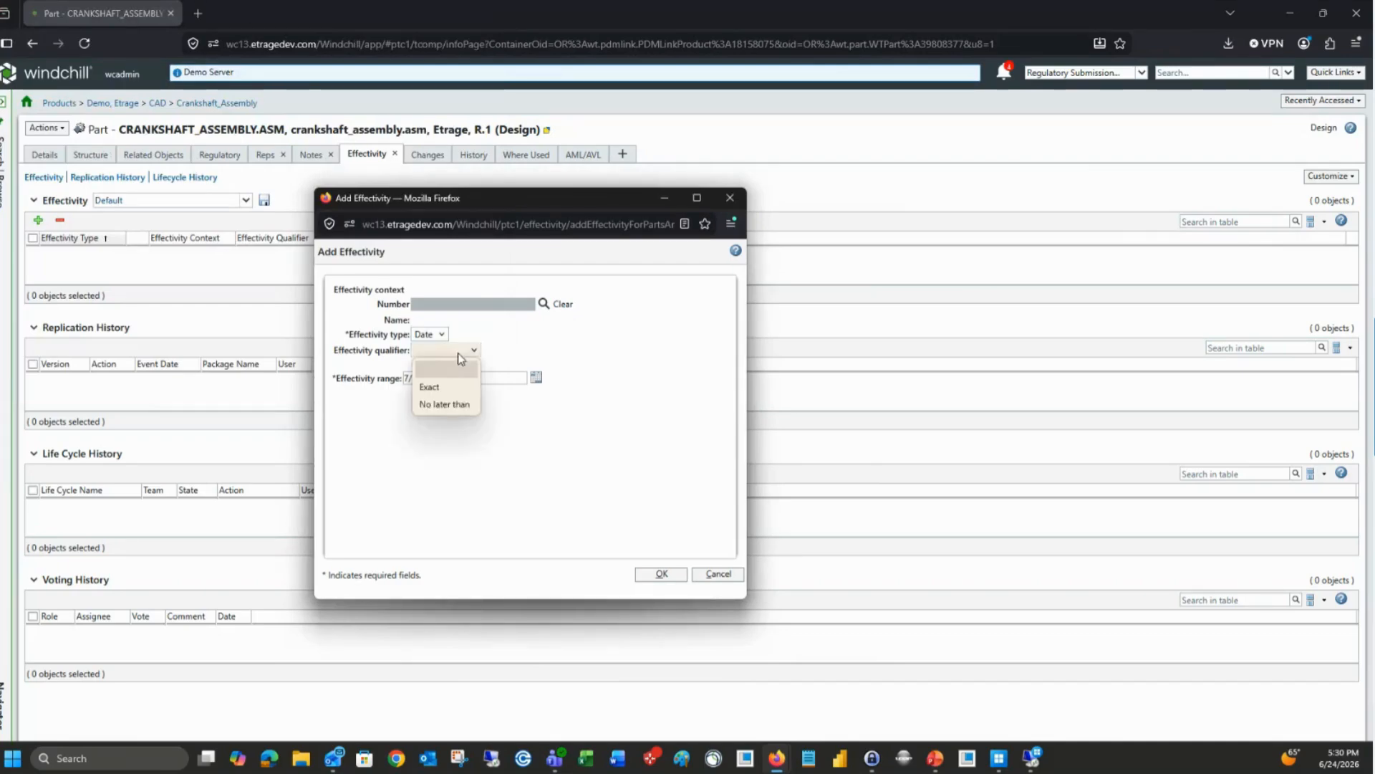
click(462, 390)
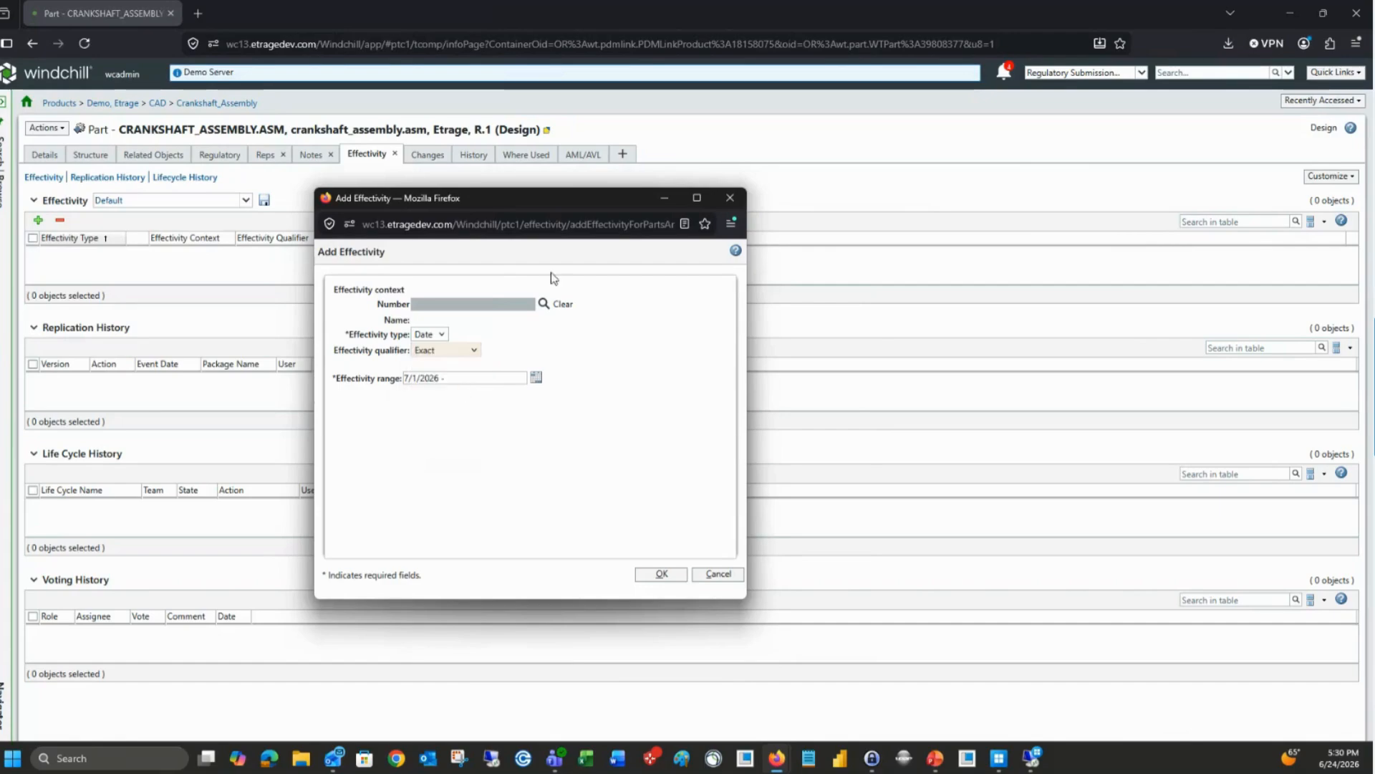
click(664, 576)
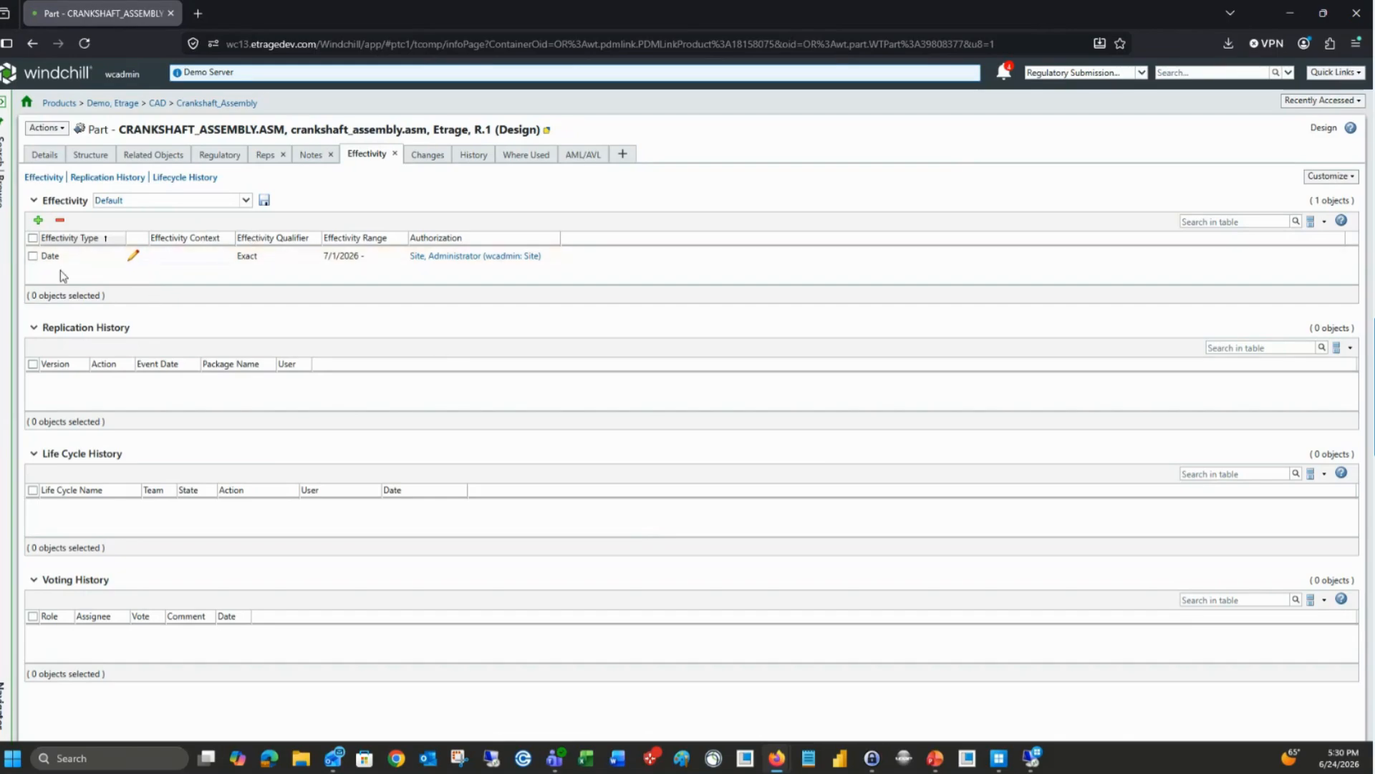
Check the assembly's version history, and start a new AML/AVL part with the type Manufacturer Part
click(473, 156)
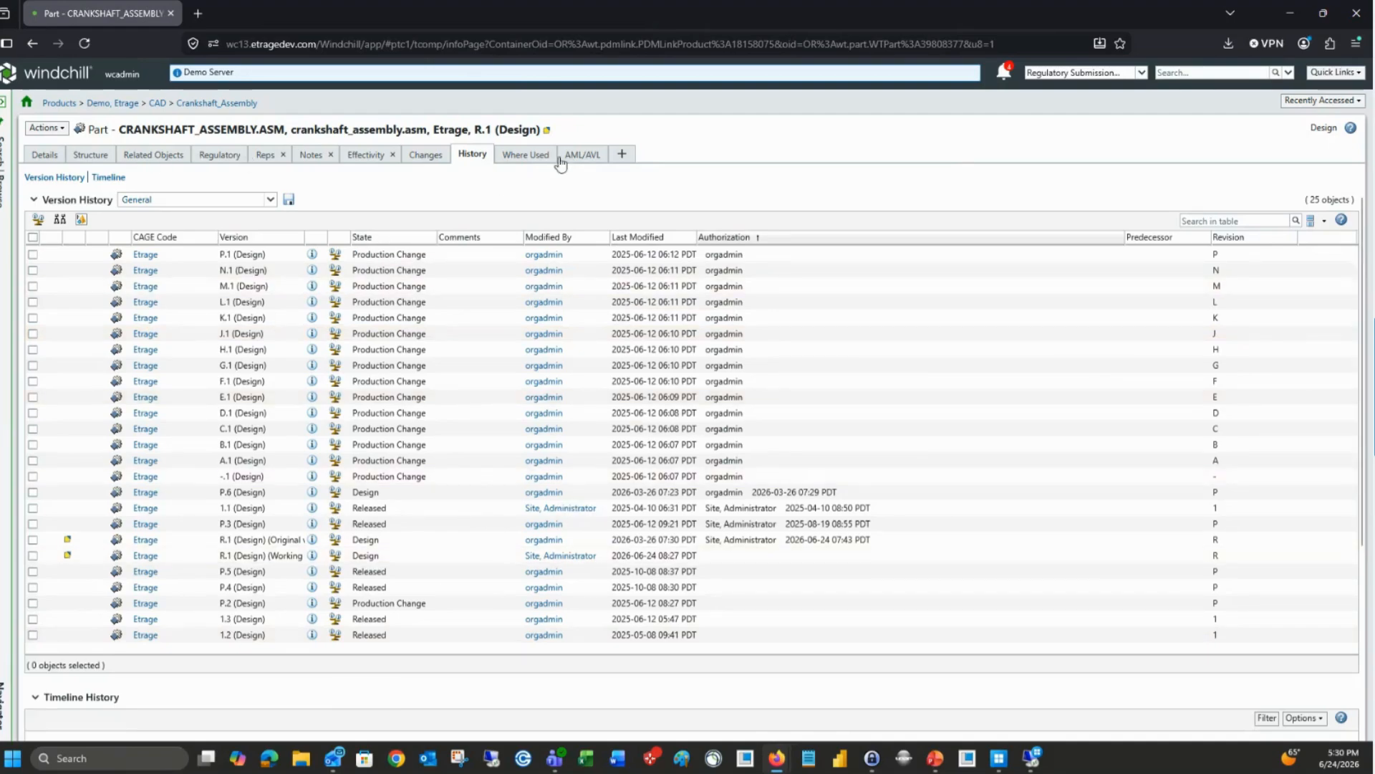
click(582, 155)
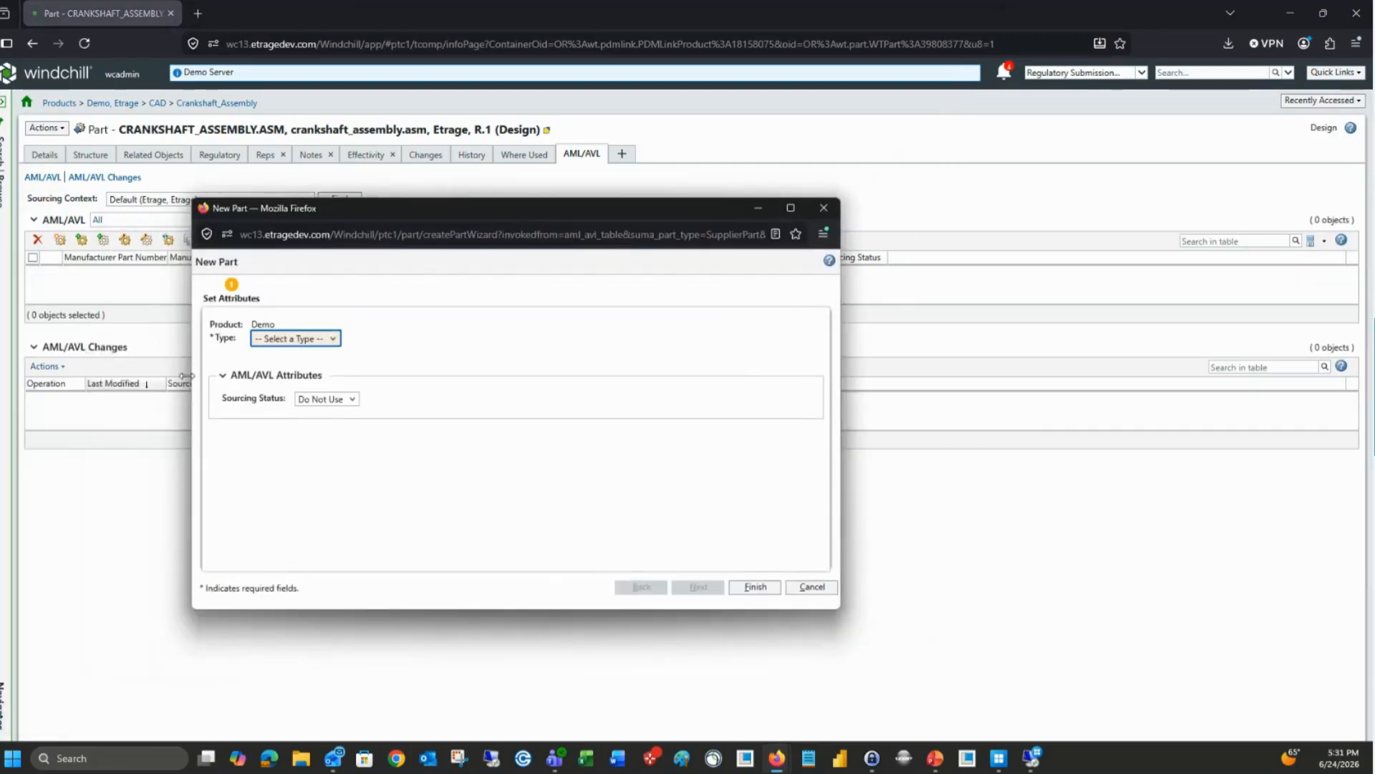
click(319, 341)
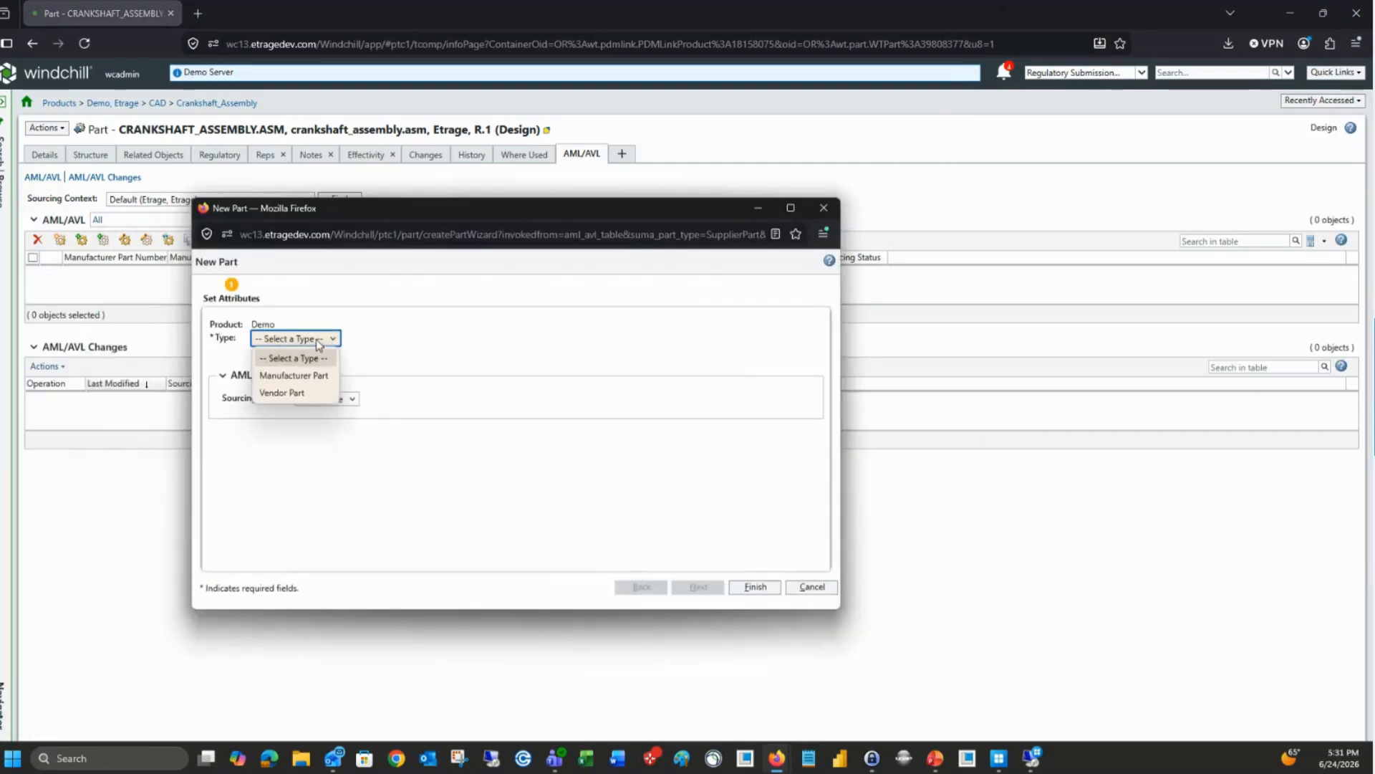
click(316, 375)
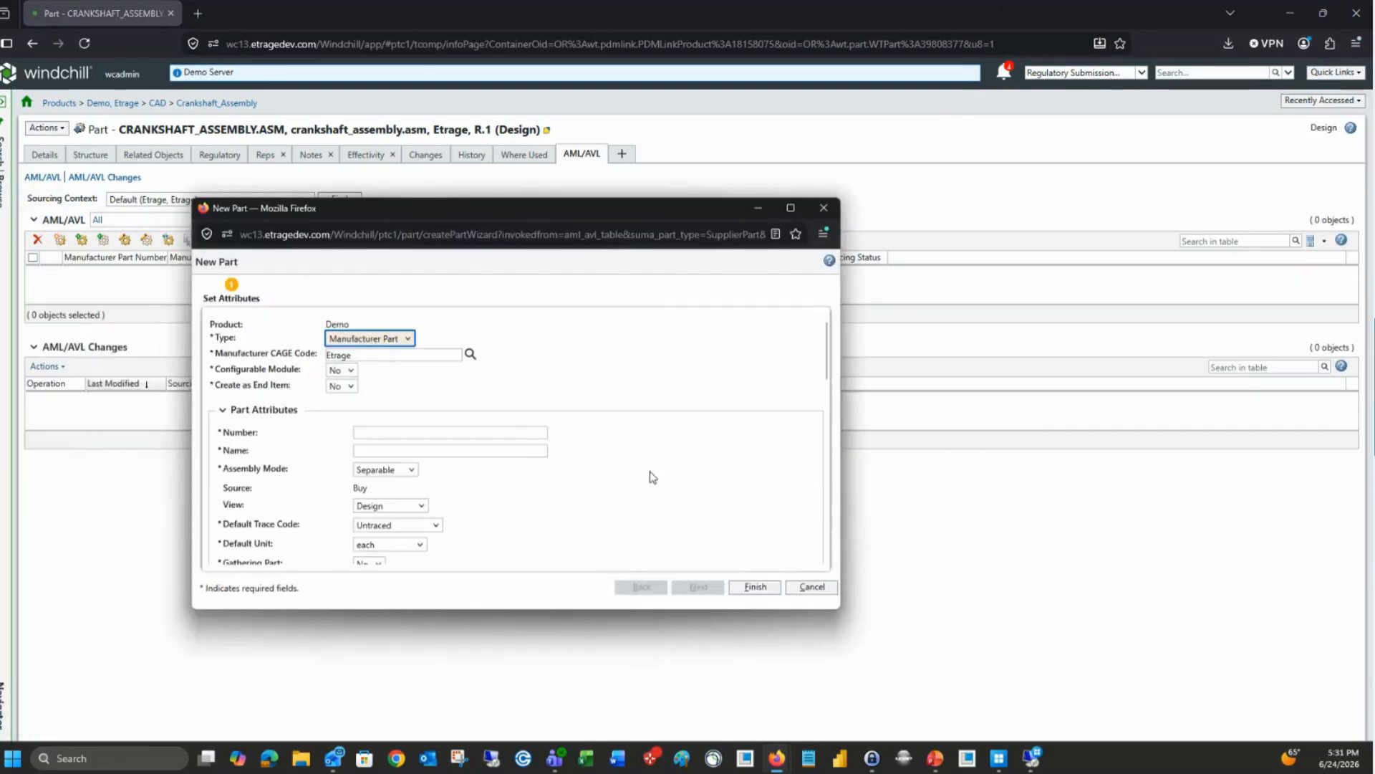
Enter MNF101 as both the number and the name of the manufacturer part
click(405, 433)
text(M)
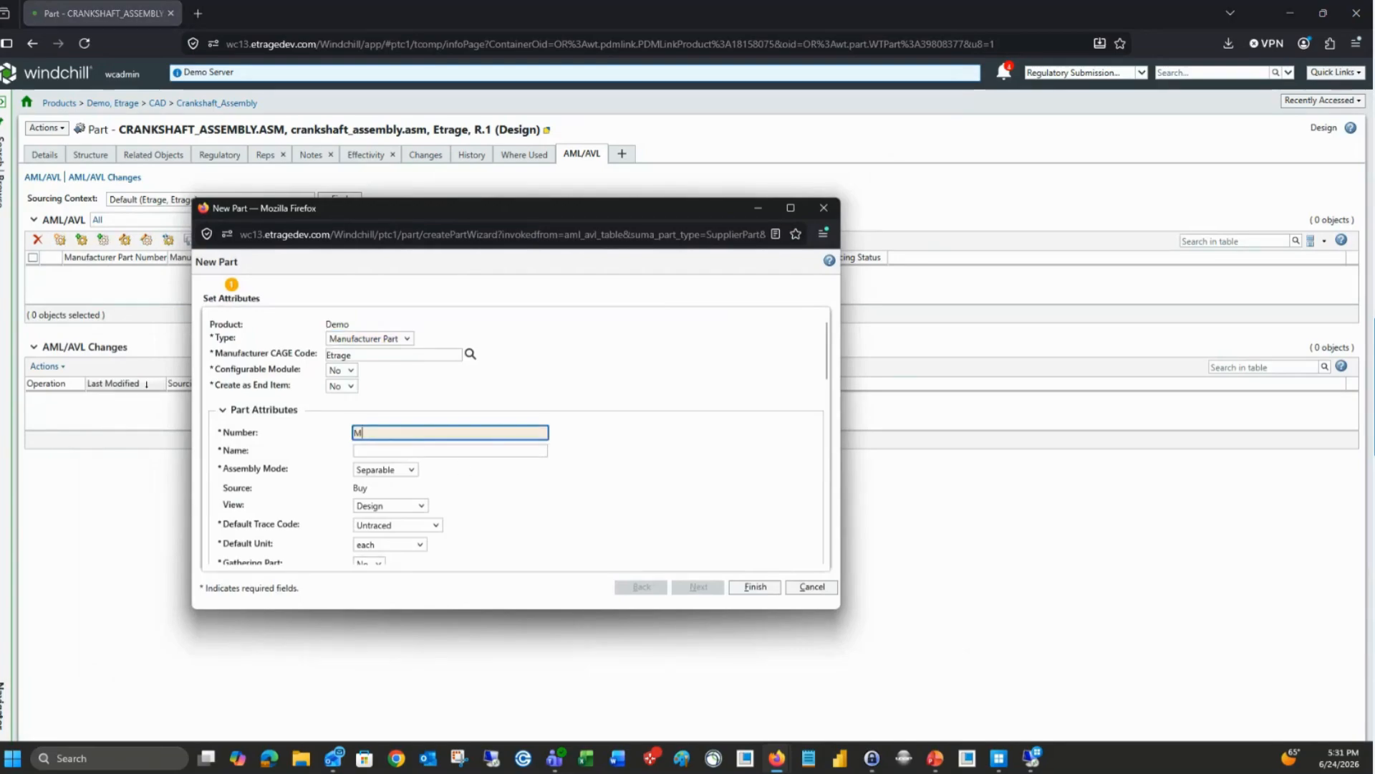
text(NF101)
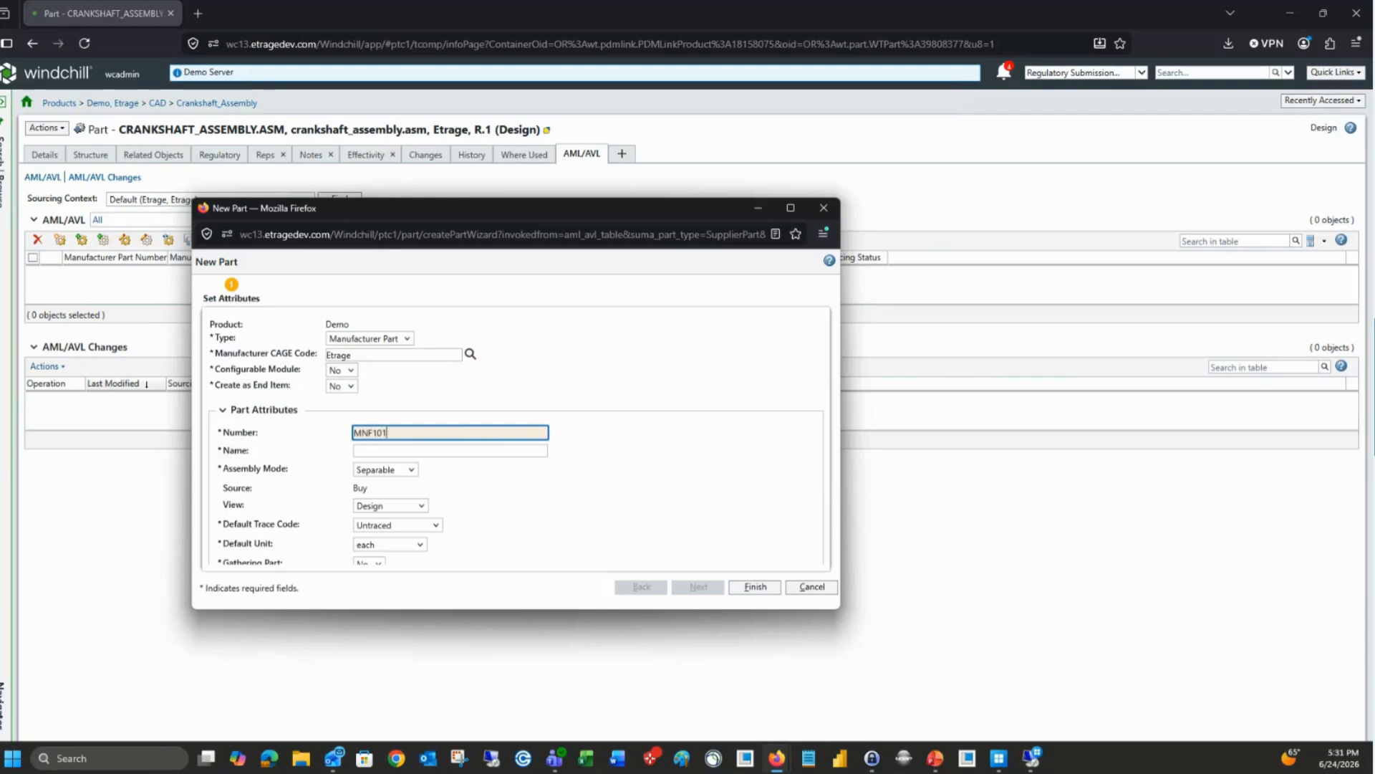
click(379, 451)
text(MNF101)
Keep the manufacturer part's view as Design and finish creating the part
scroll(429, 381, down, 3)
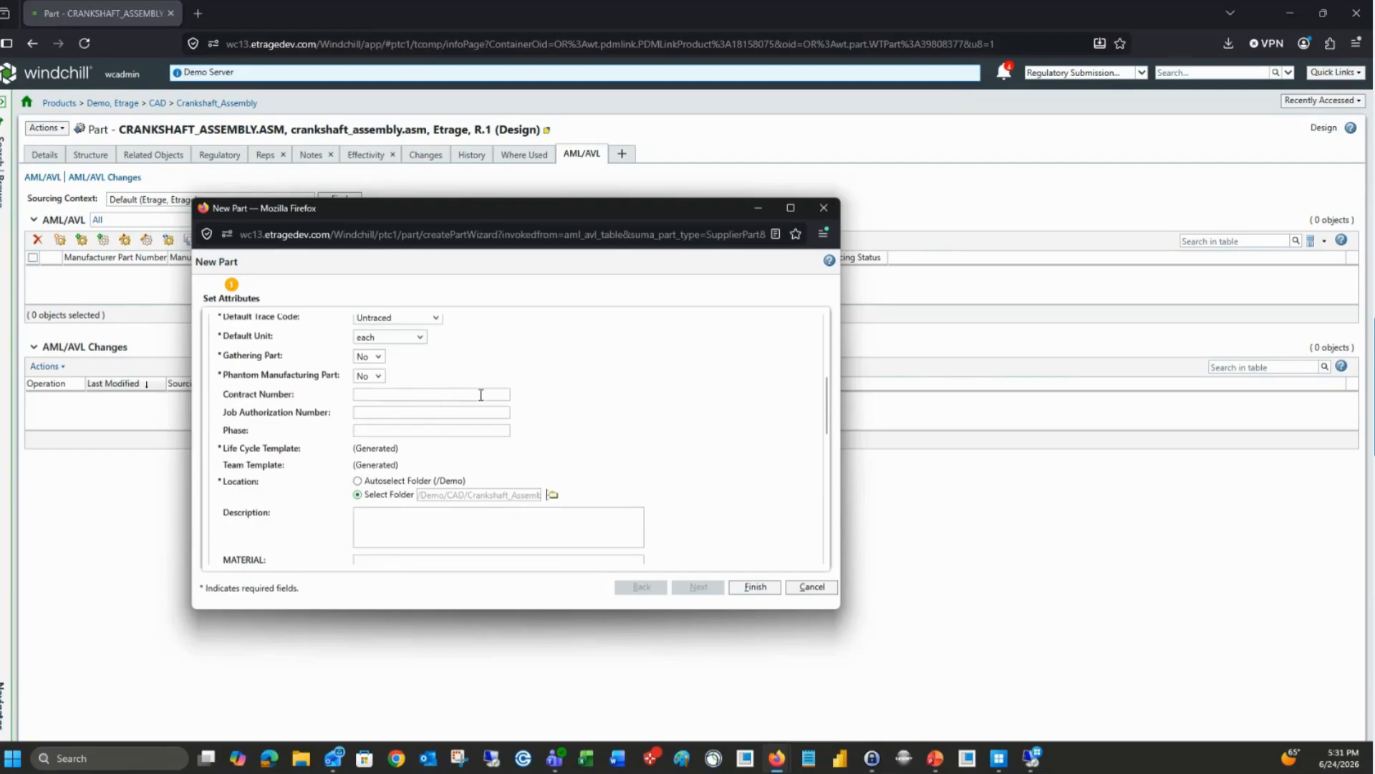
scroll(487, 401, up, 2)
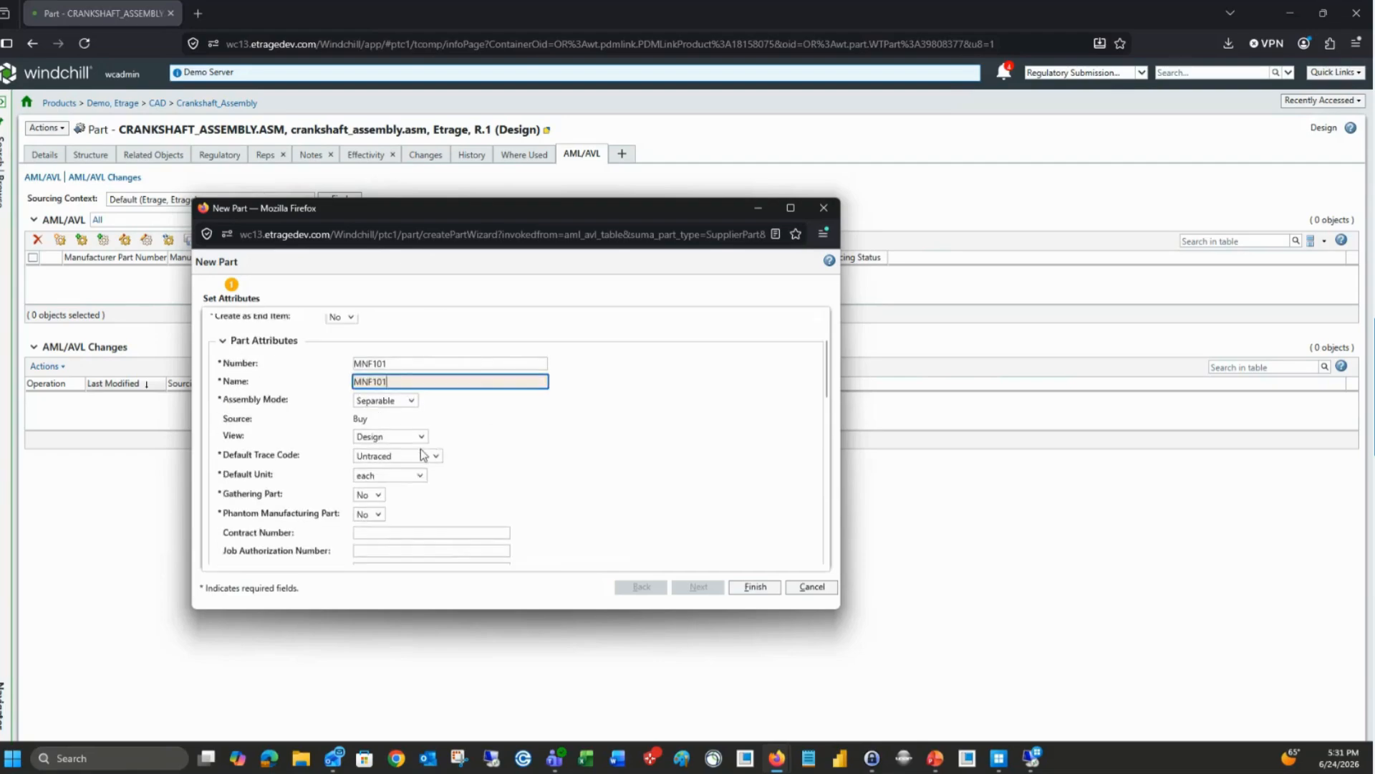
click(421, 437)
click(517, 437)
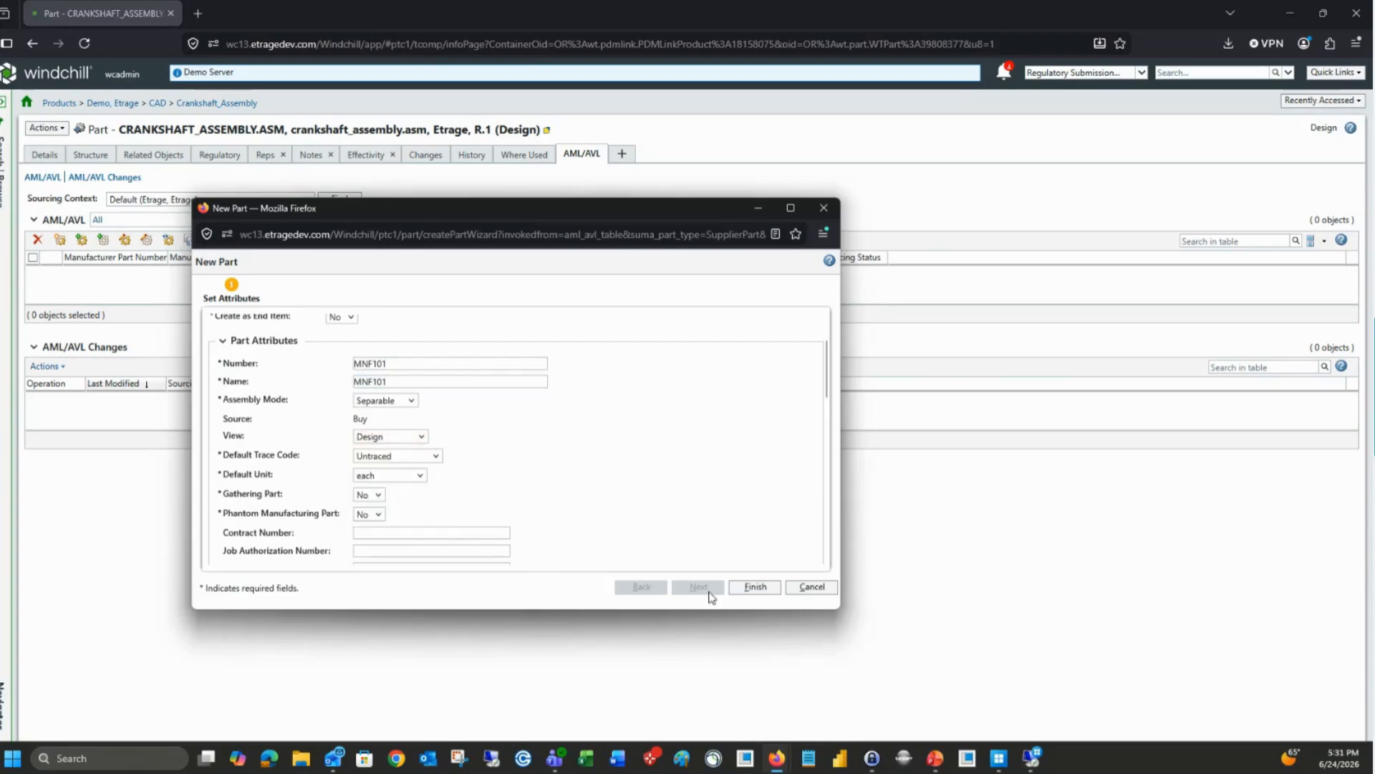
click(758, 591)
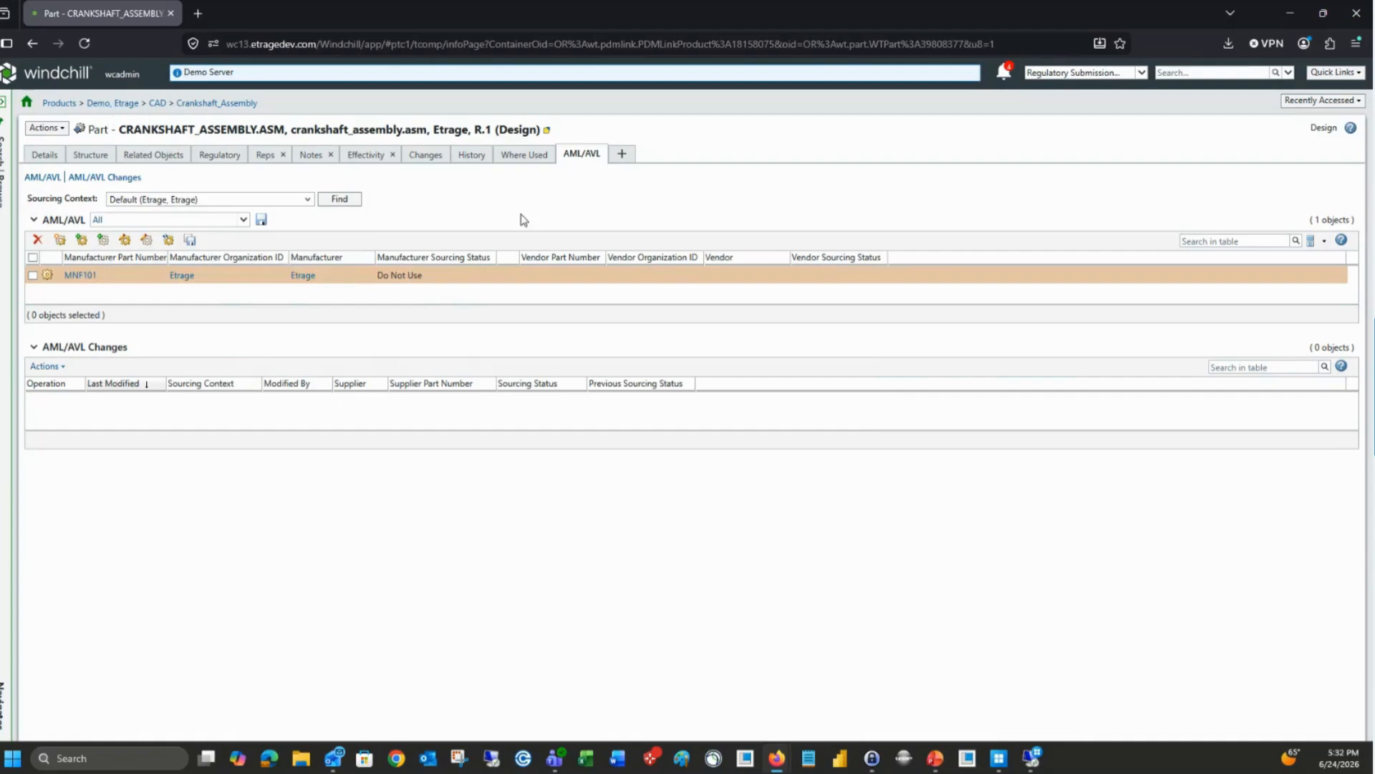
Check in the crankshaft assembly without comments, without keeping it checked out or publishing it to CAD
click(47, 127)
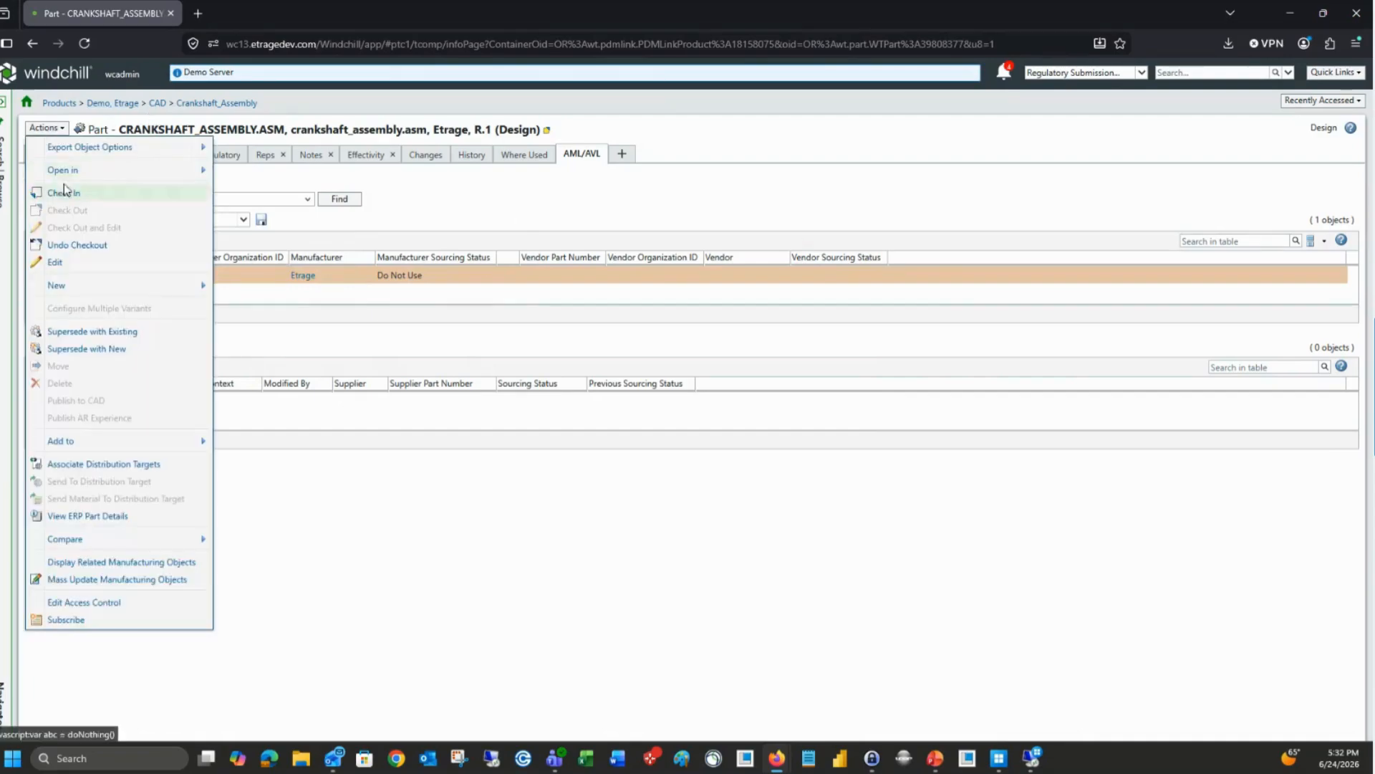
click(64, 193)
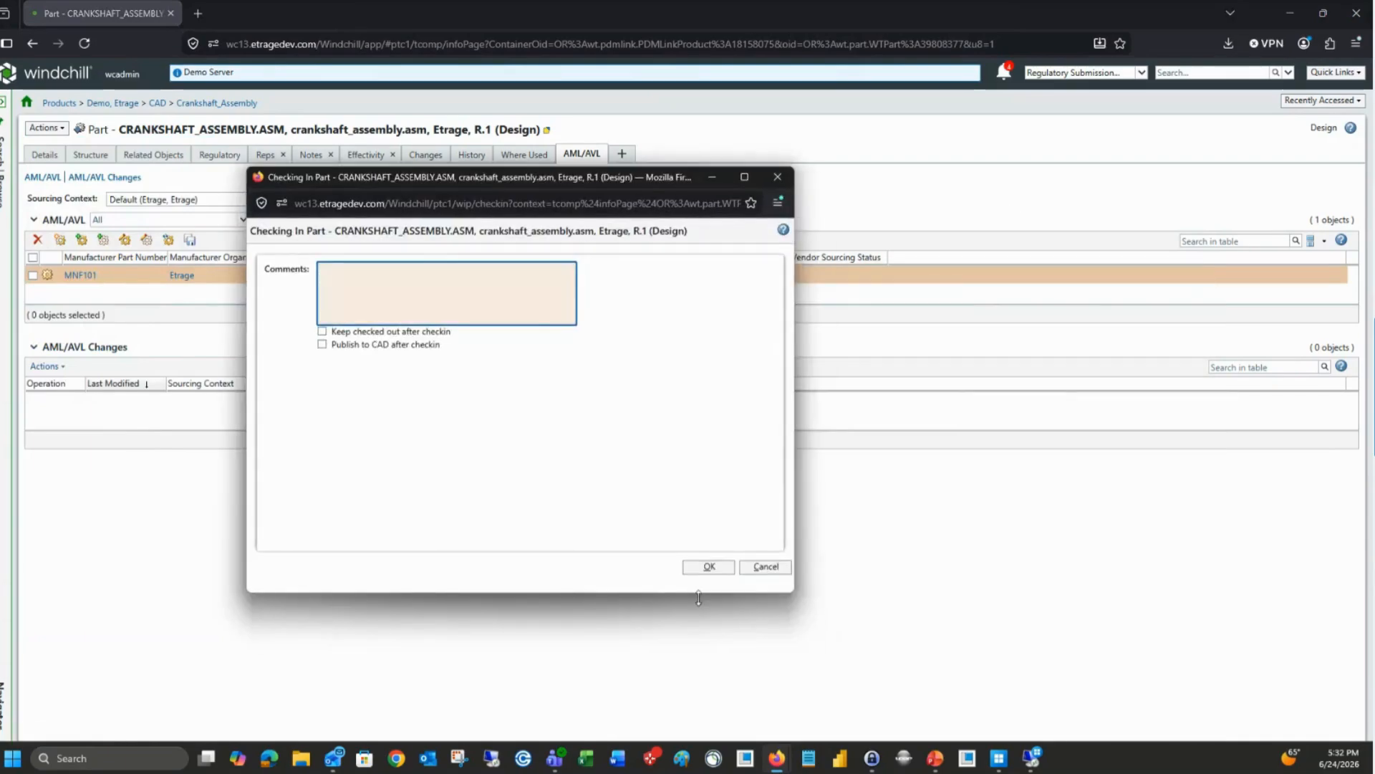
click(709, 566)
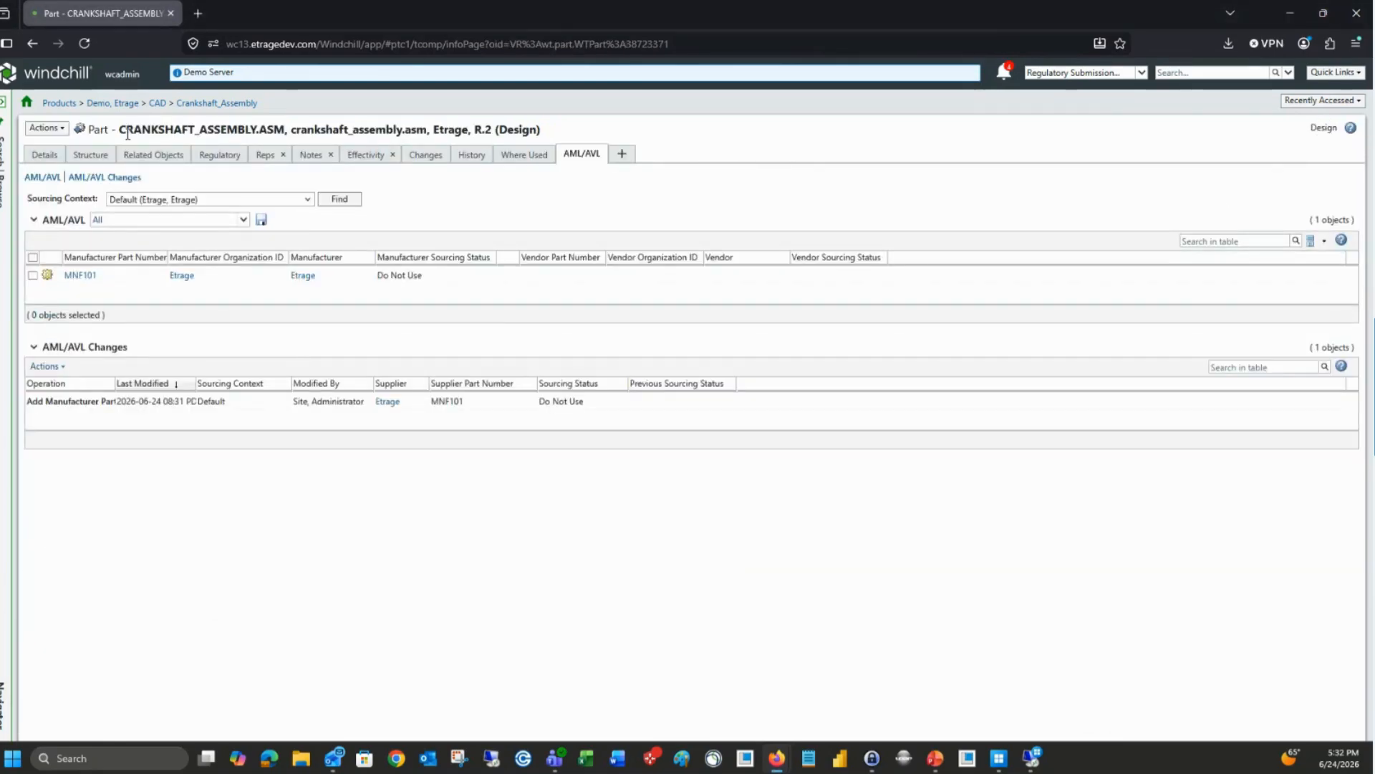
Start a new promotion request for the crankshaft assembly and maximize its window
click(47, 132)
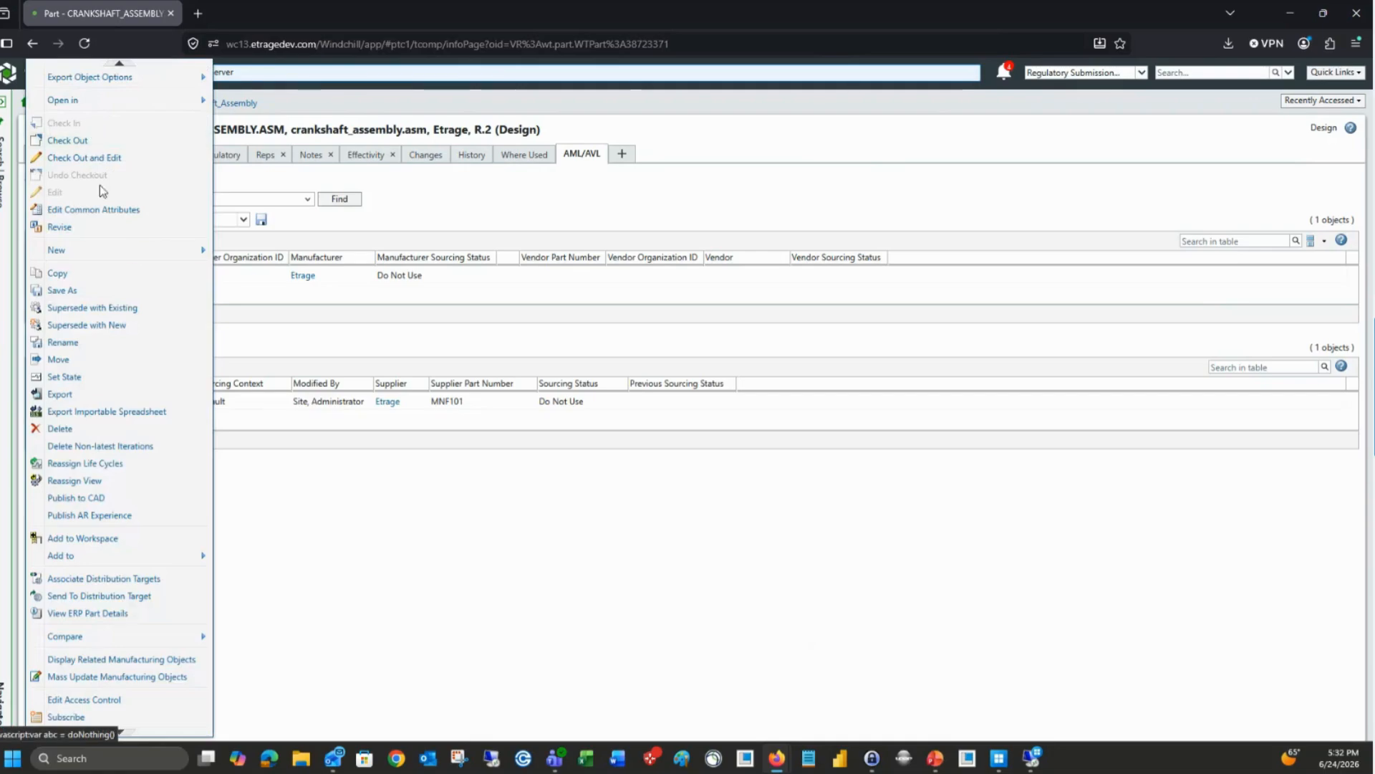
mouse_move(134, 252)
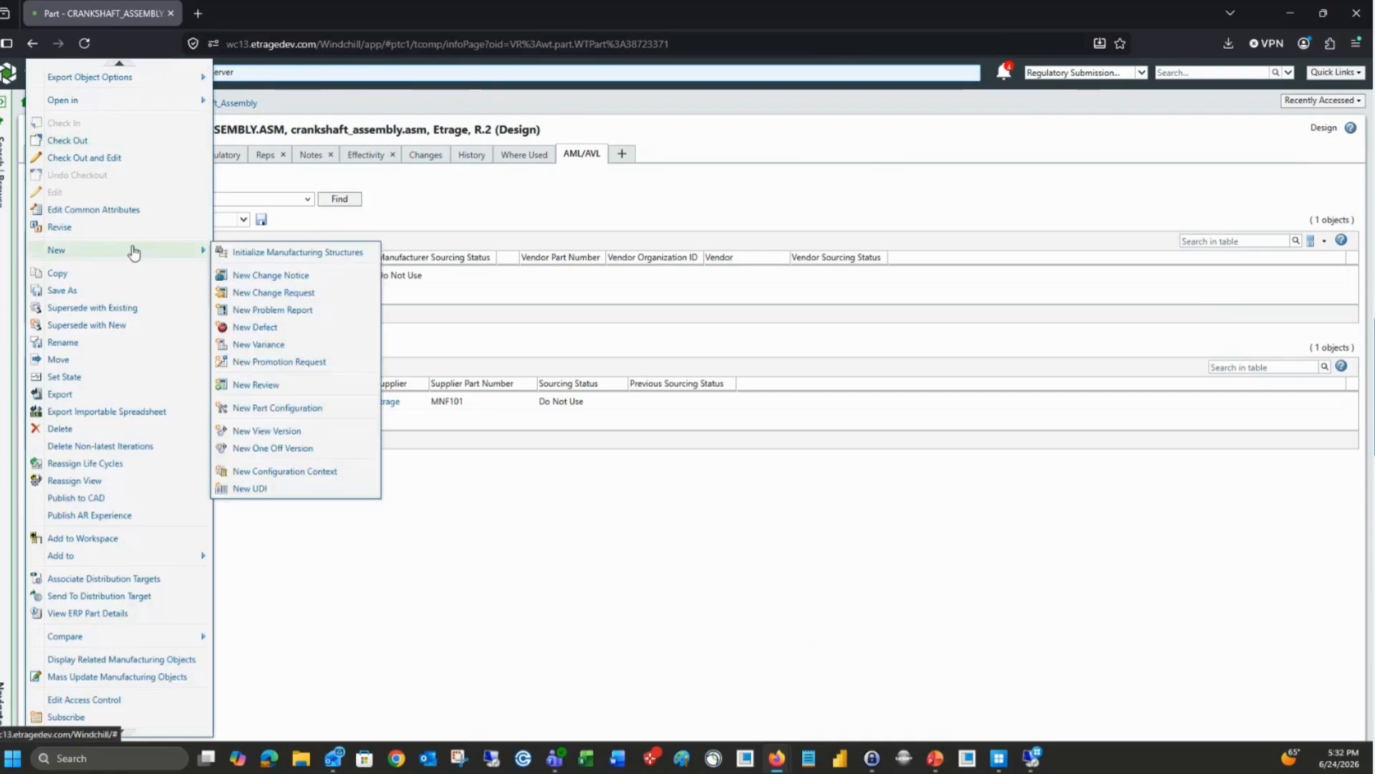
click(326, 364)
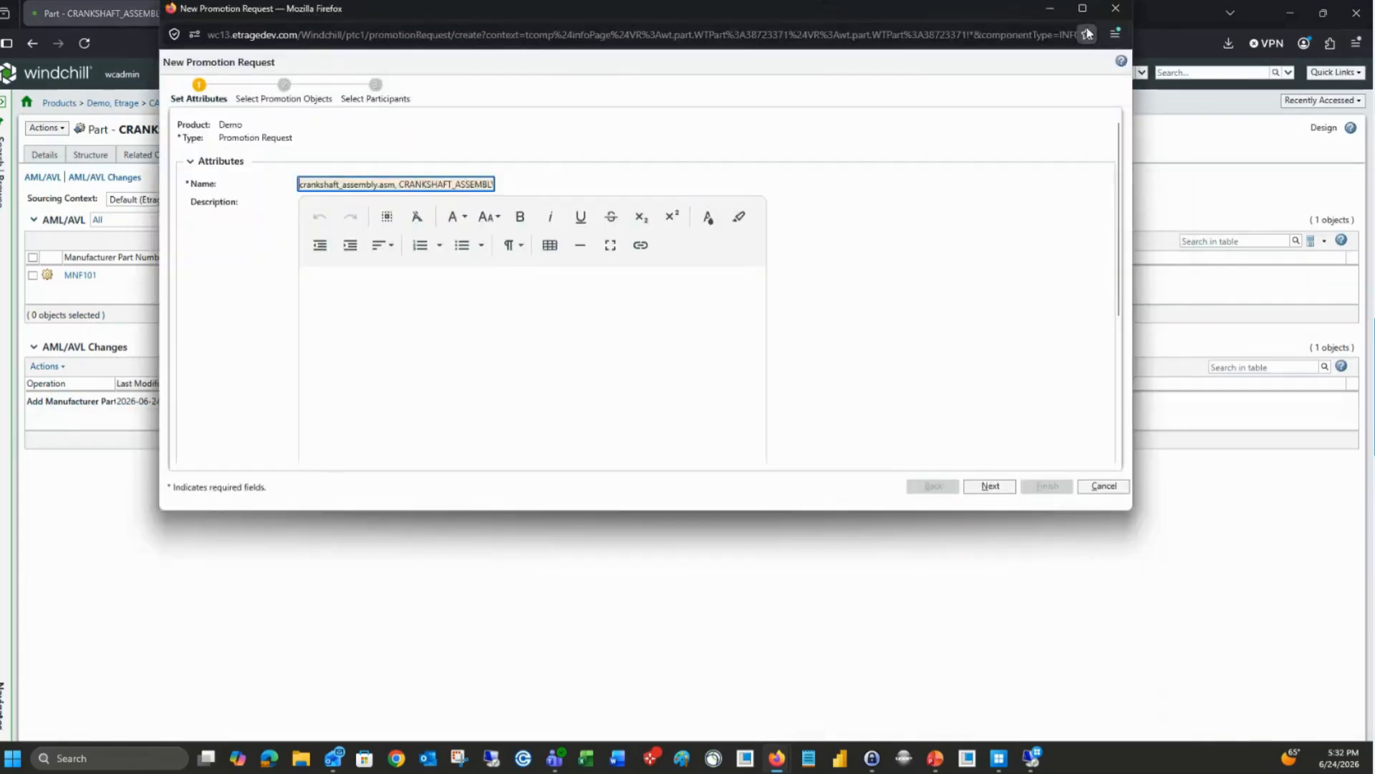
click(1082, 8)
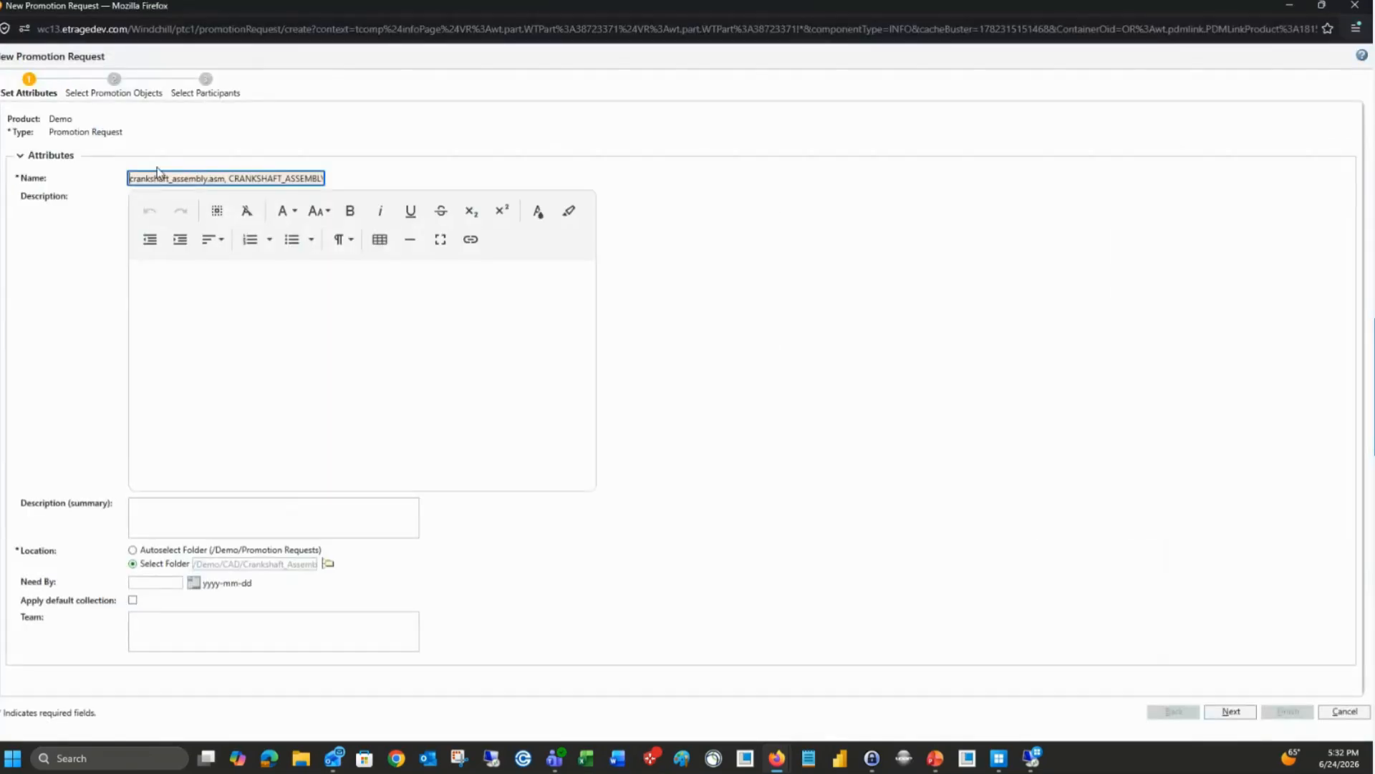
Replace the promotion request's name with Initial release and open its description for editing
triple_click(179, 179)
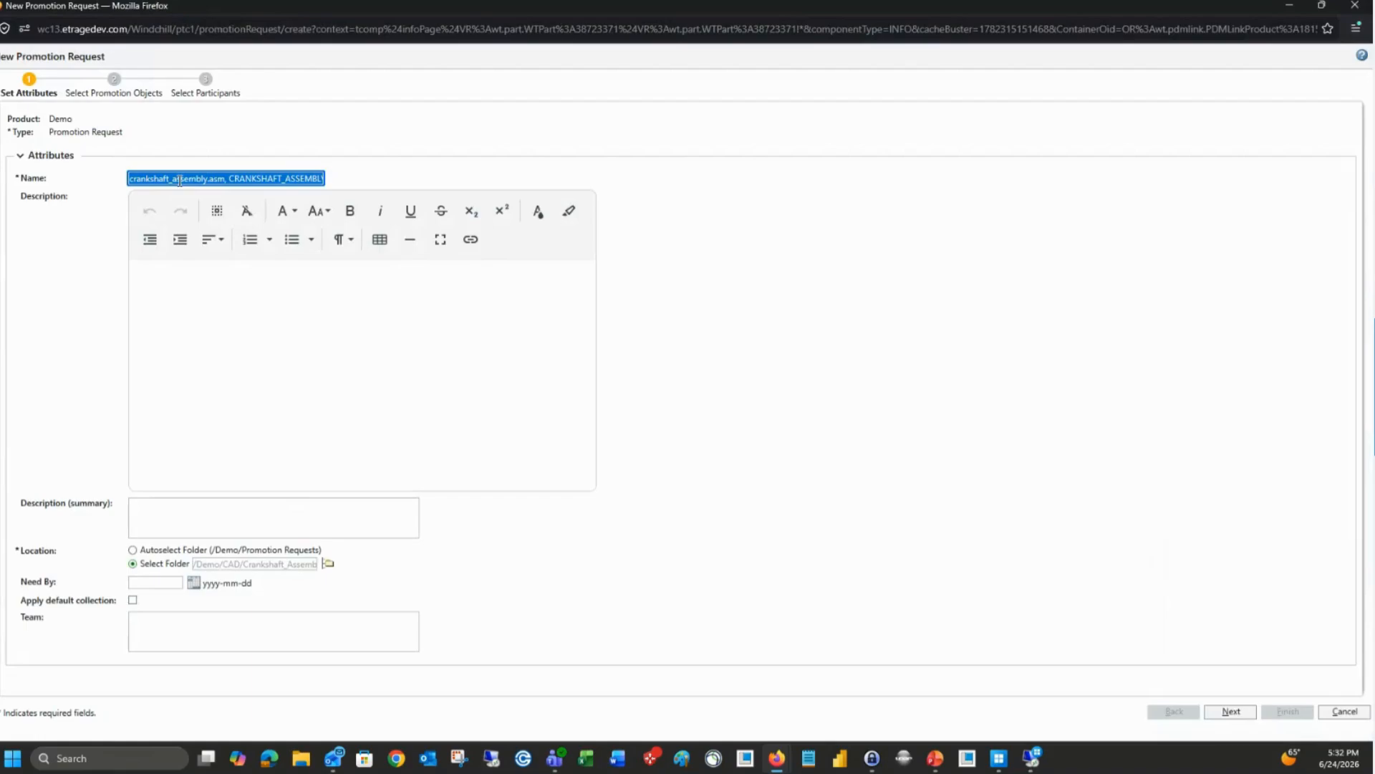
key(BackSpace)
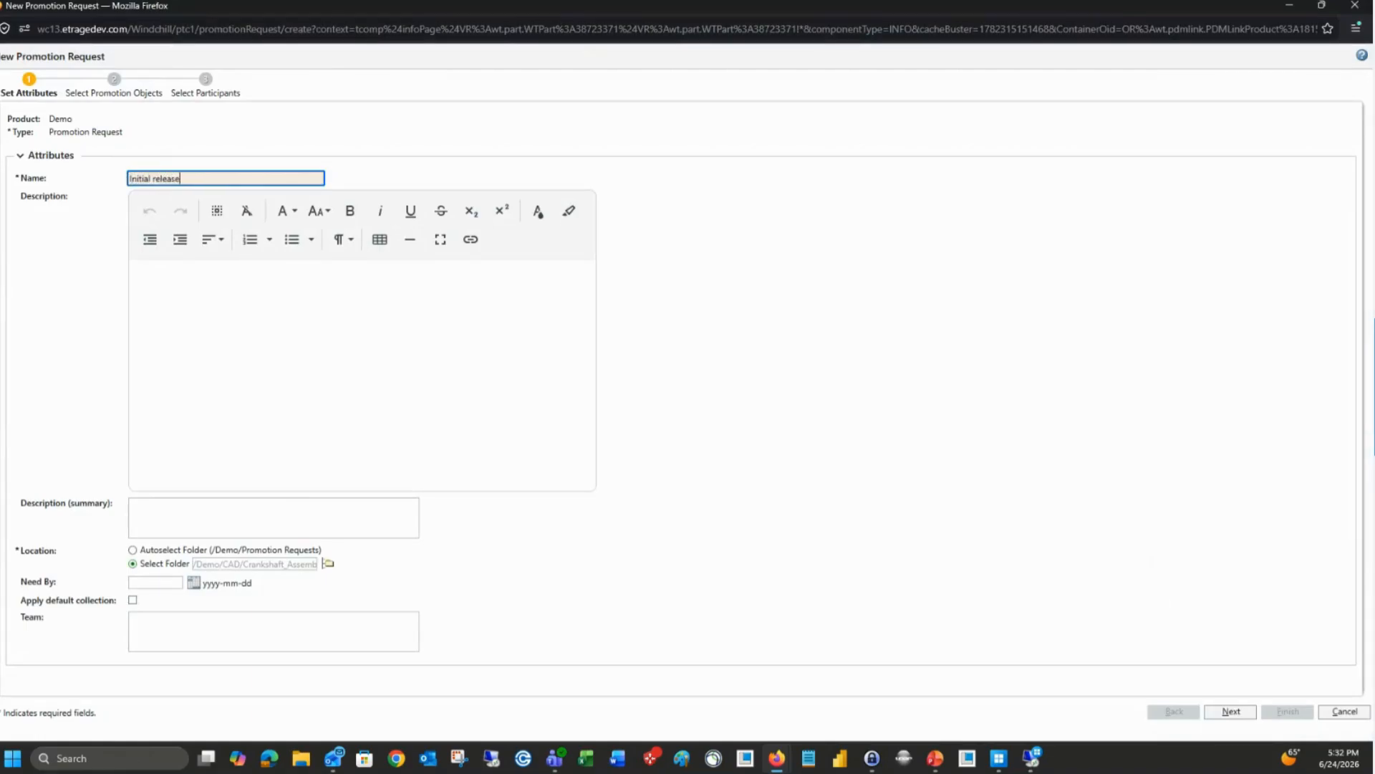
click(213, 337)
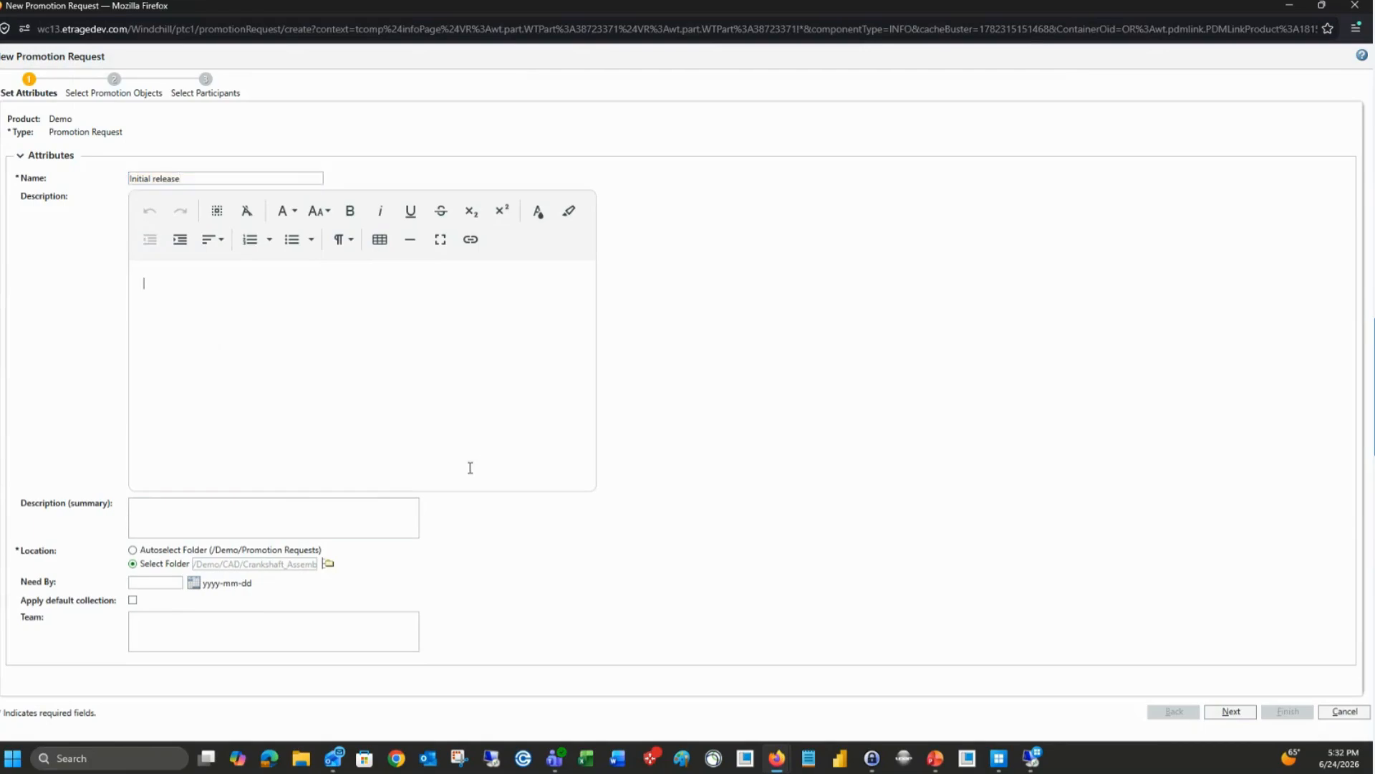
Leave the promotion request's description empty, select the crankshaft assembly as promotion object and set the target promotion state to Released
click(1231, 712)
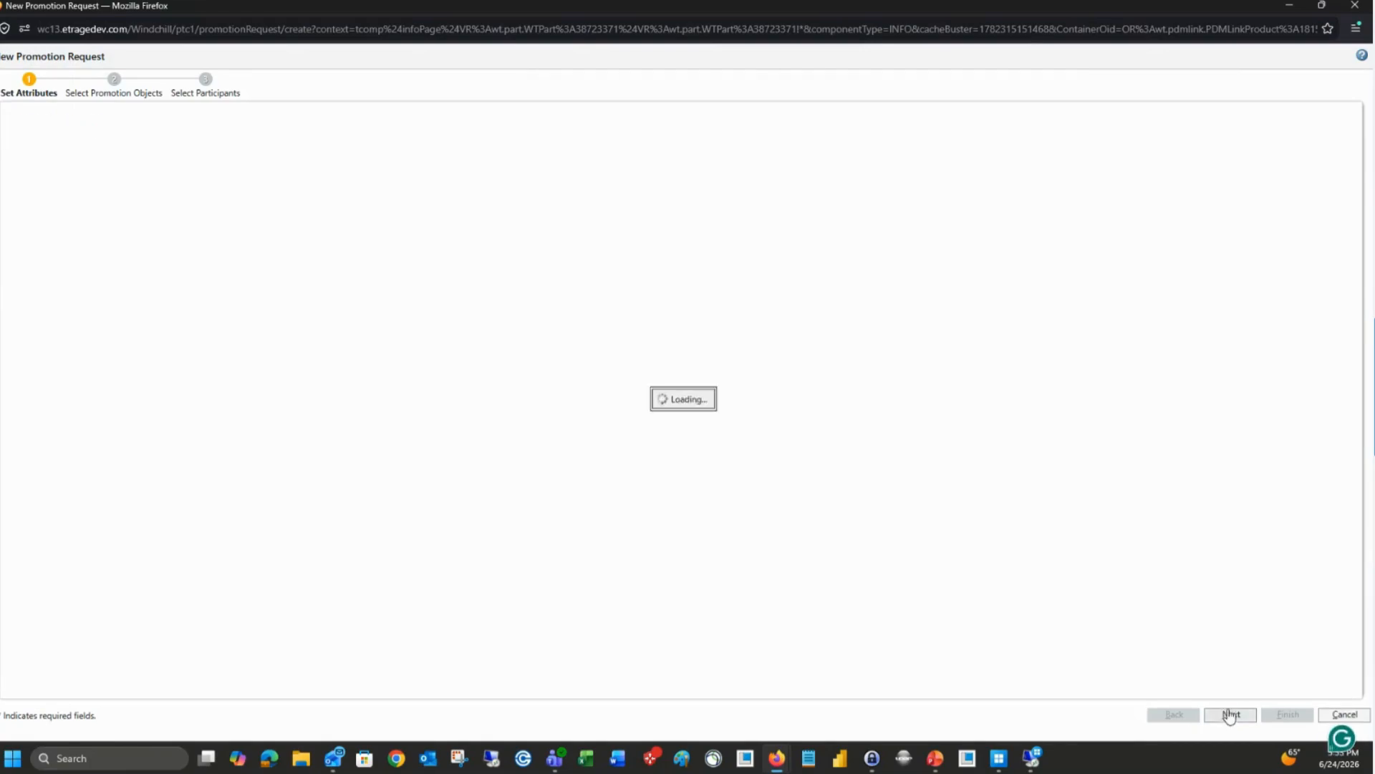
click(13, 177)
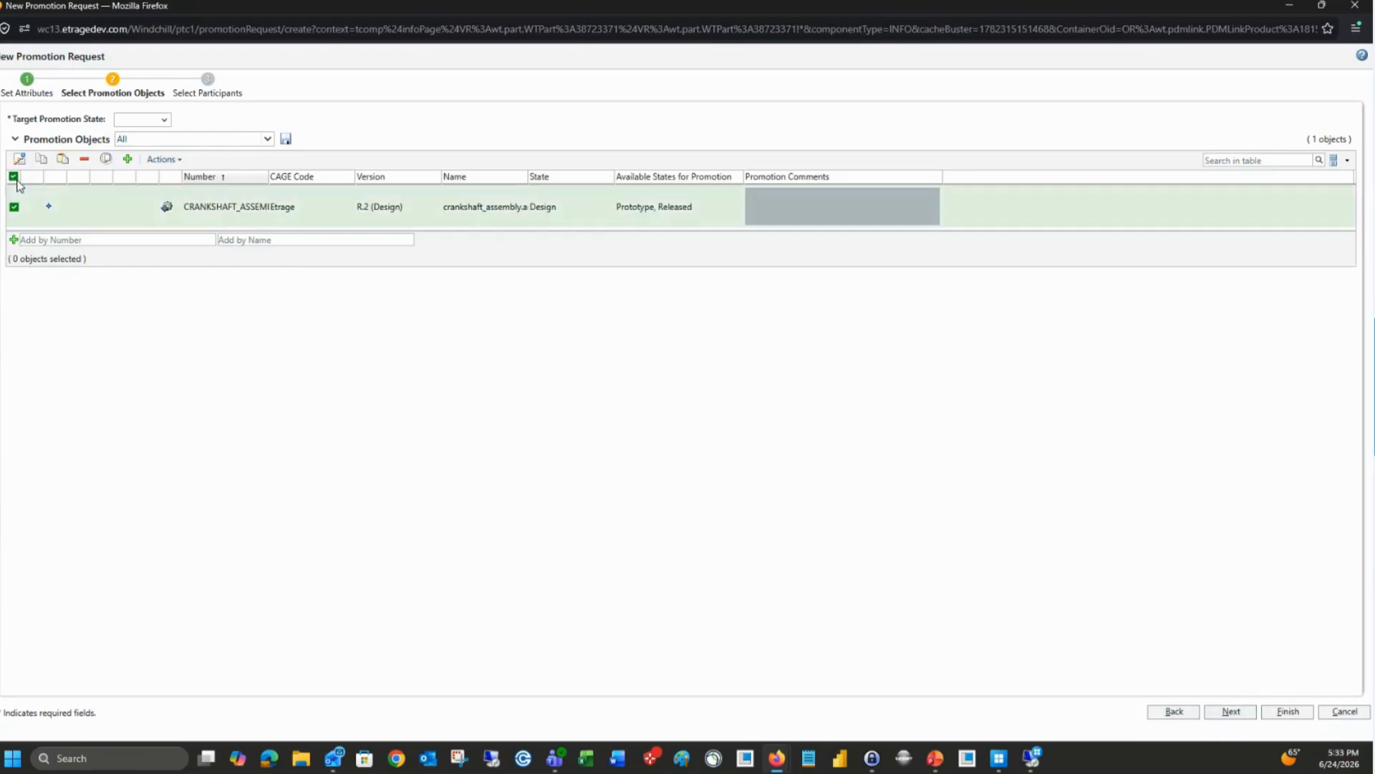
click(163, 120)
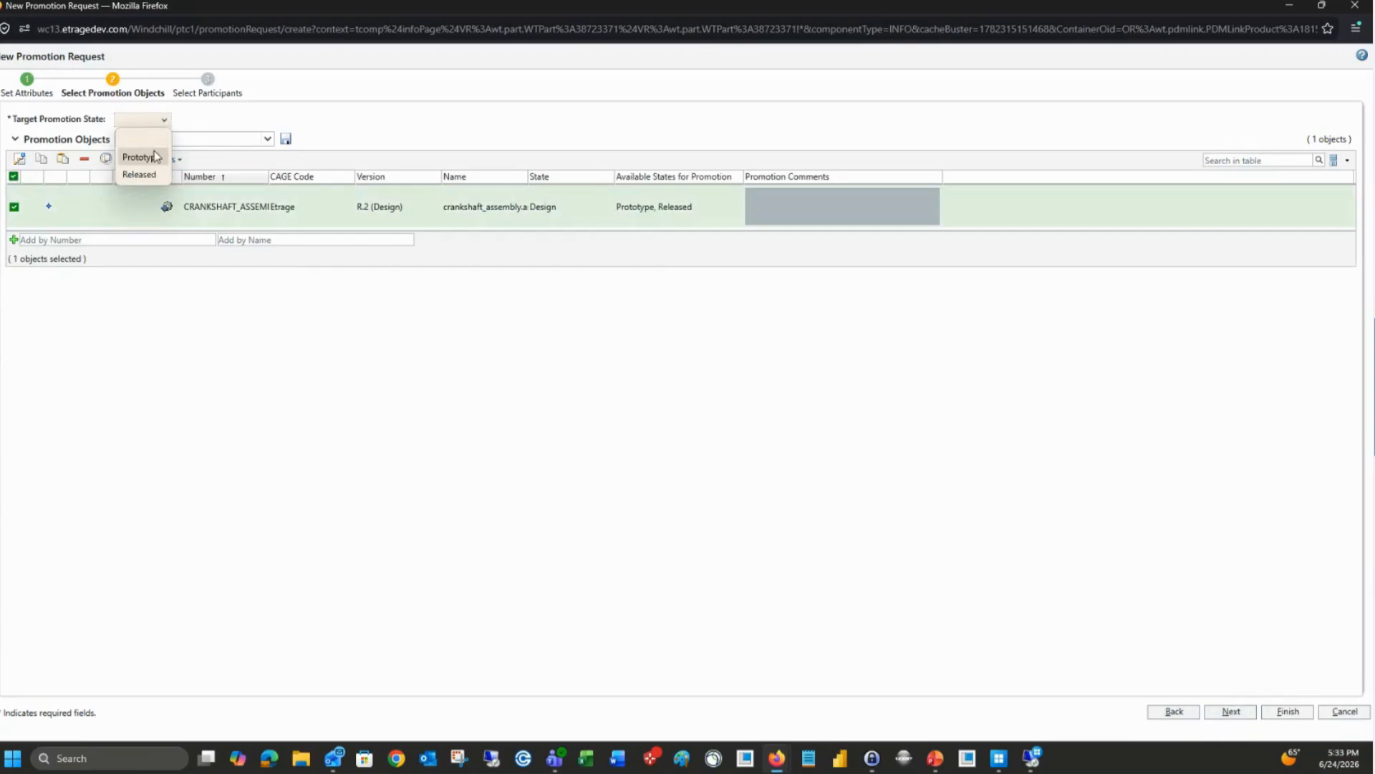
click(139, 174)
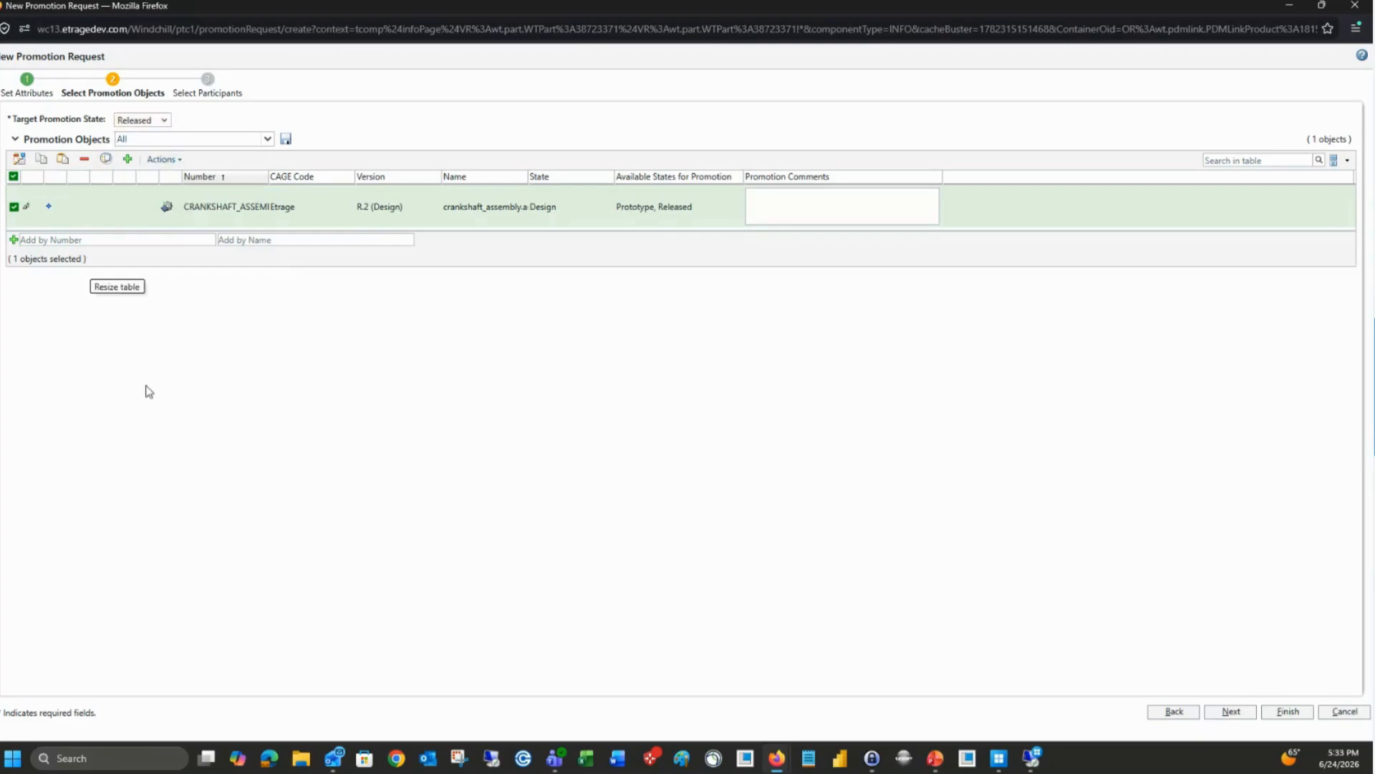
Keep the Promotion Request Approval Process, assign the site administrator under Product Manager as approver and finish creating the promotion request
click(1231, 711)
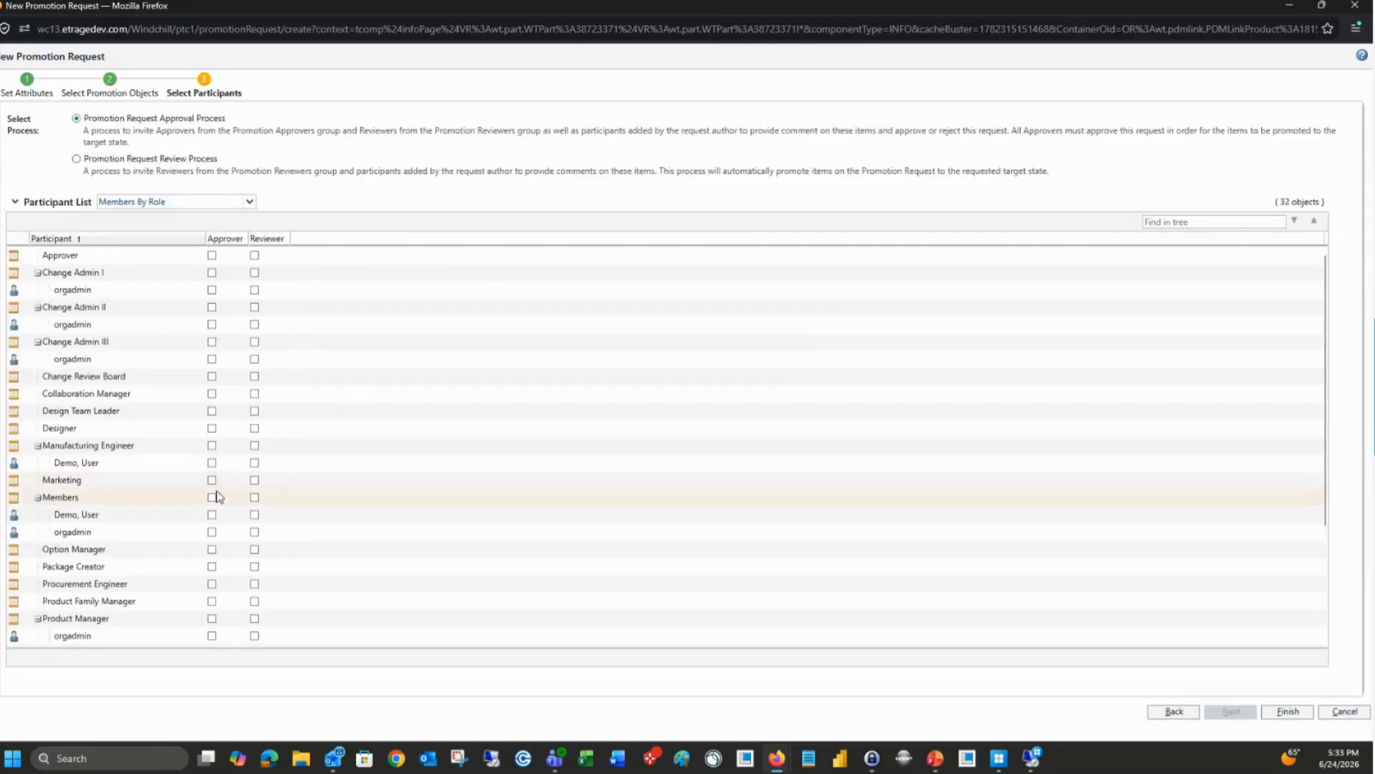
scroll(137, 501, down, 2)
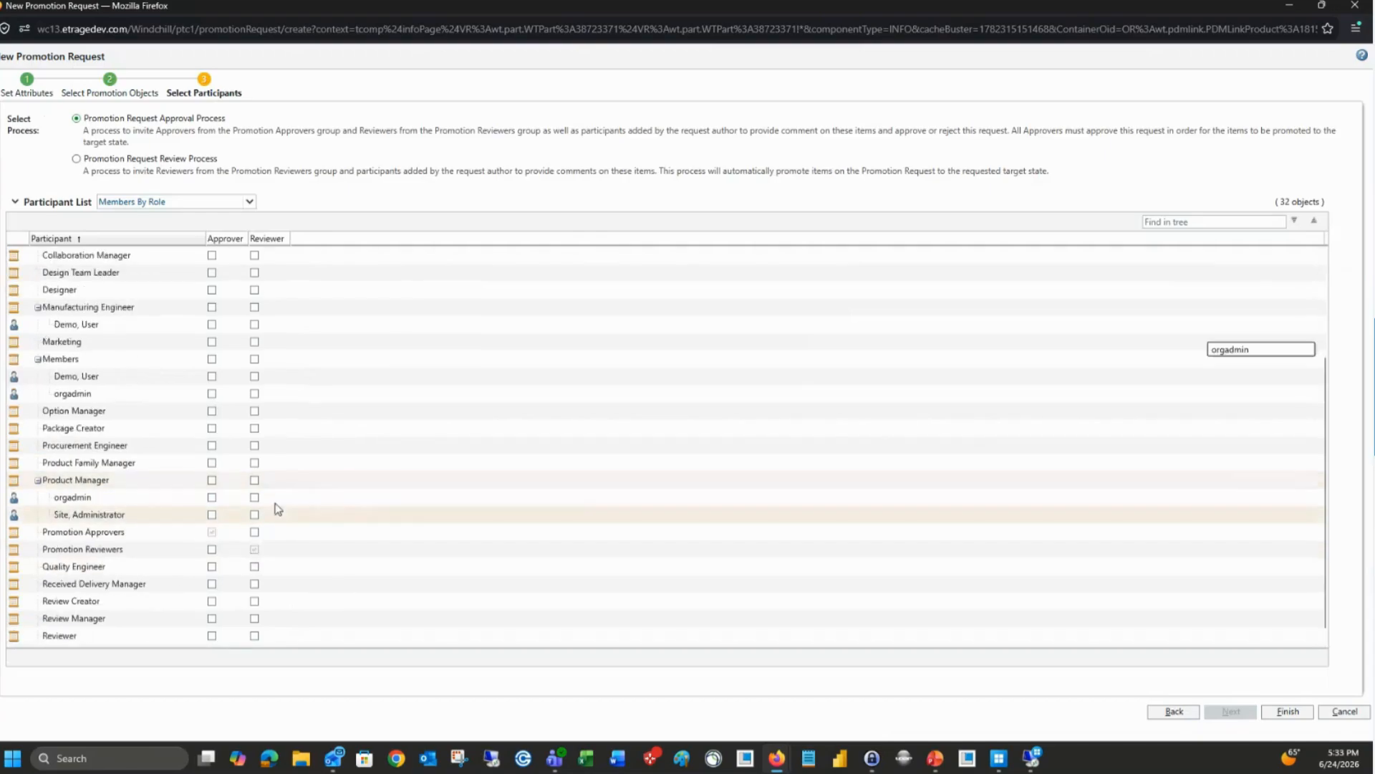
click(213, 515)
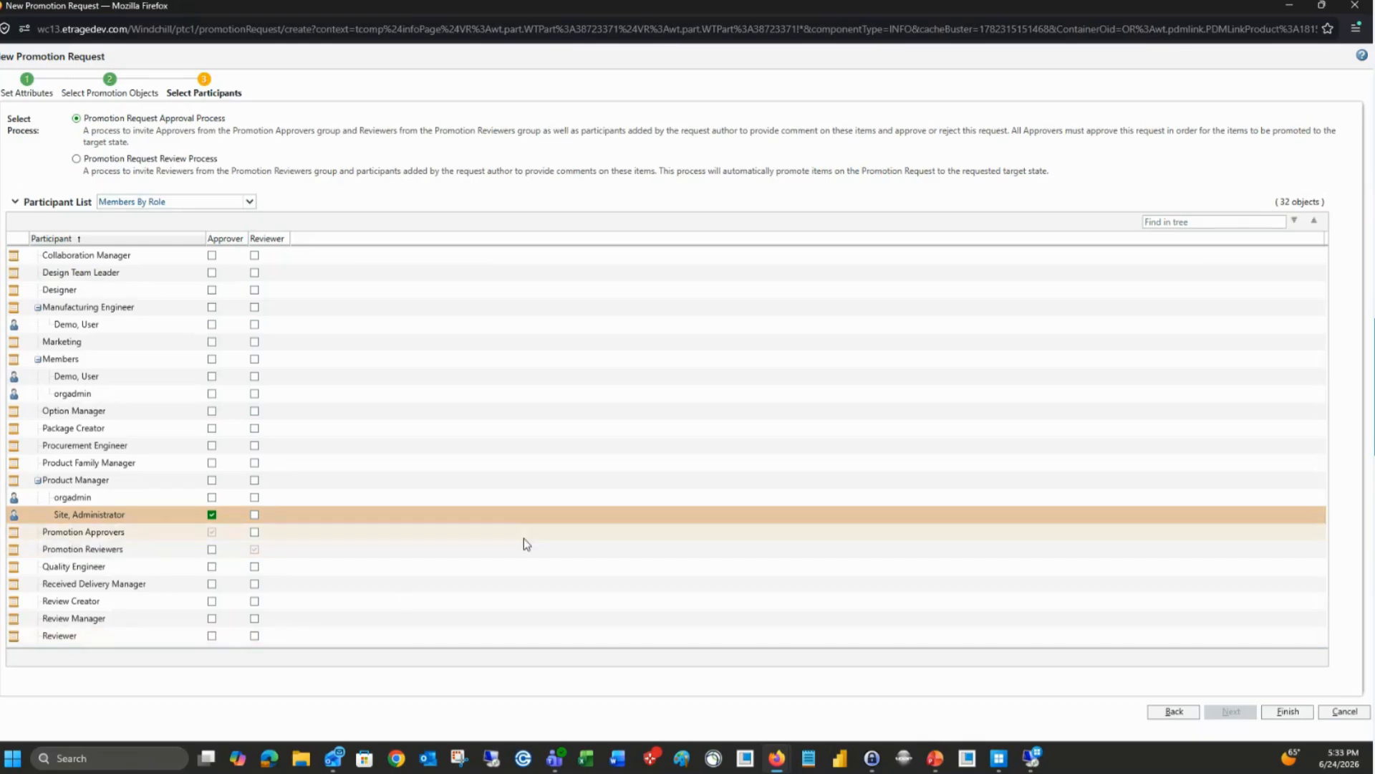
click(1289, 711)
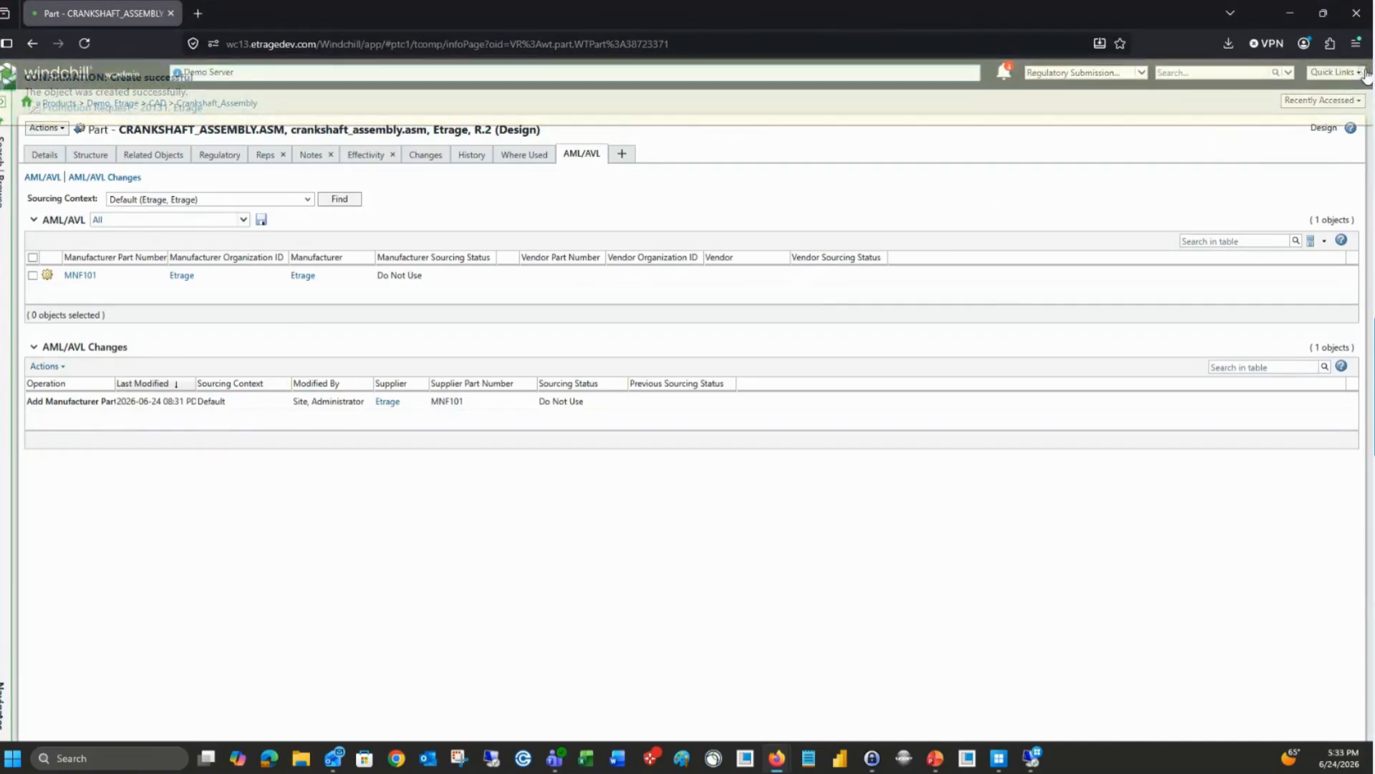
Open the new promotion request from the home page's task list and examine its process status with a widened name column
click(57, 75)
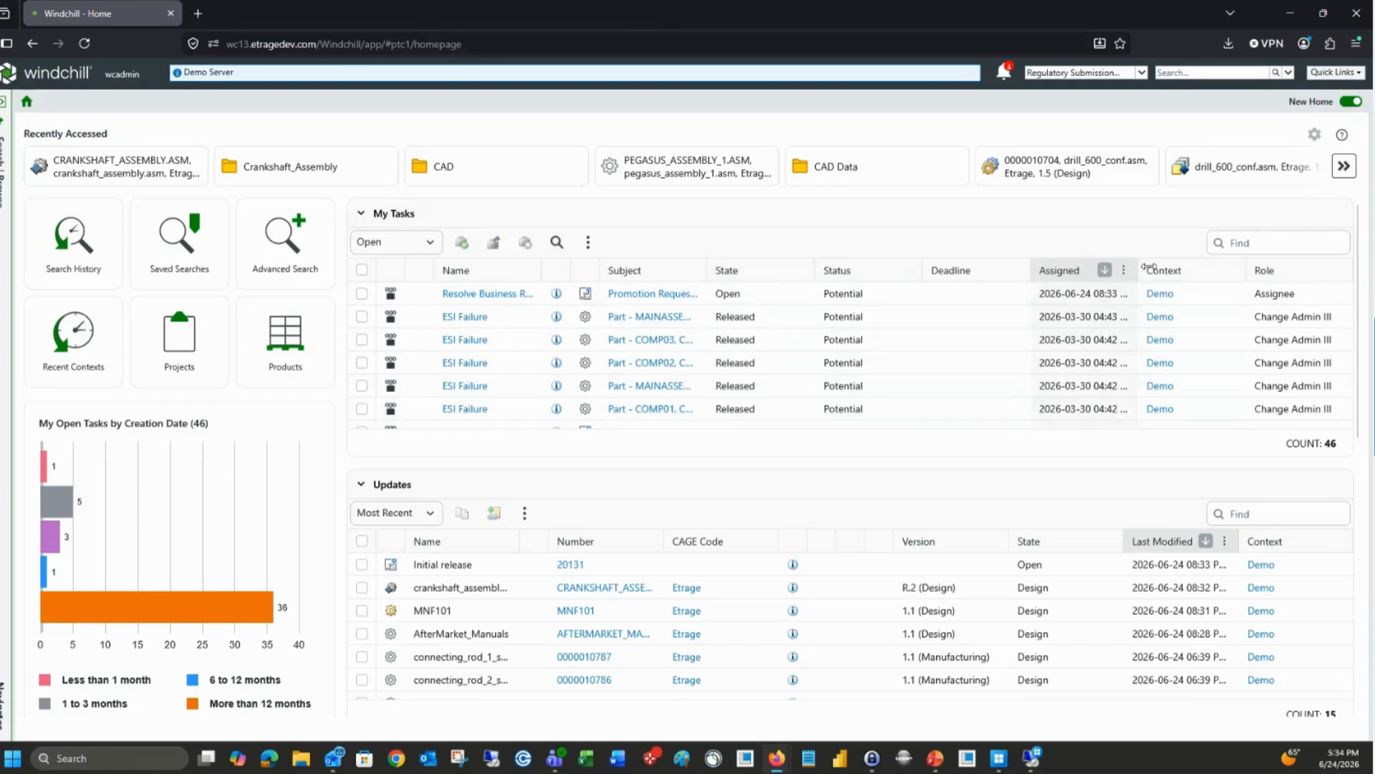
drag(1144, 267, 1207, 268)
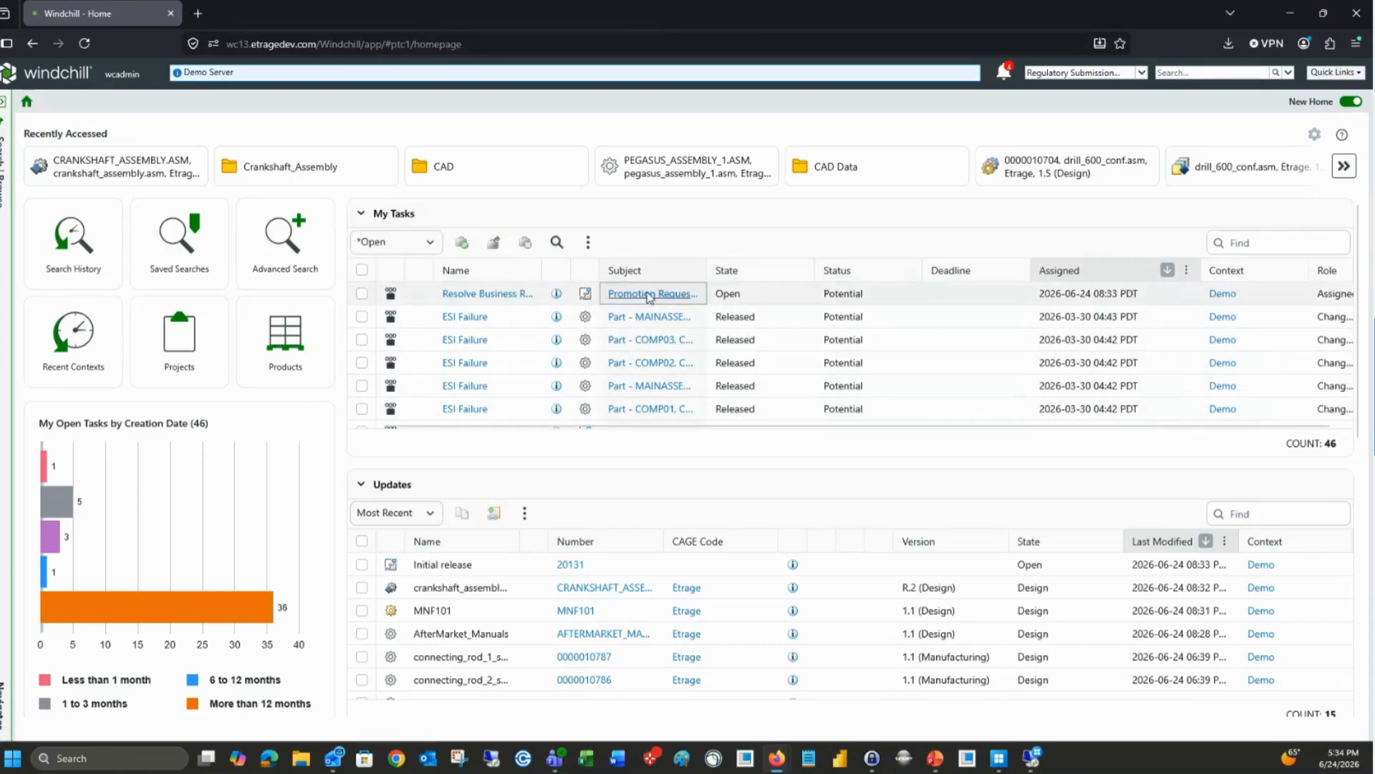
click(650, 295)
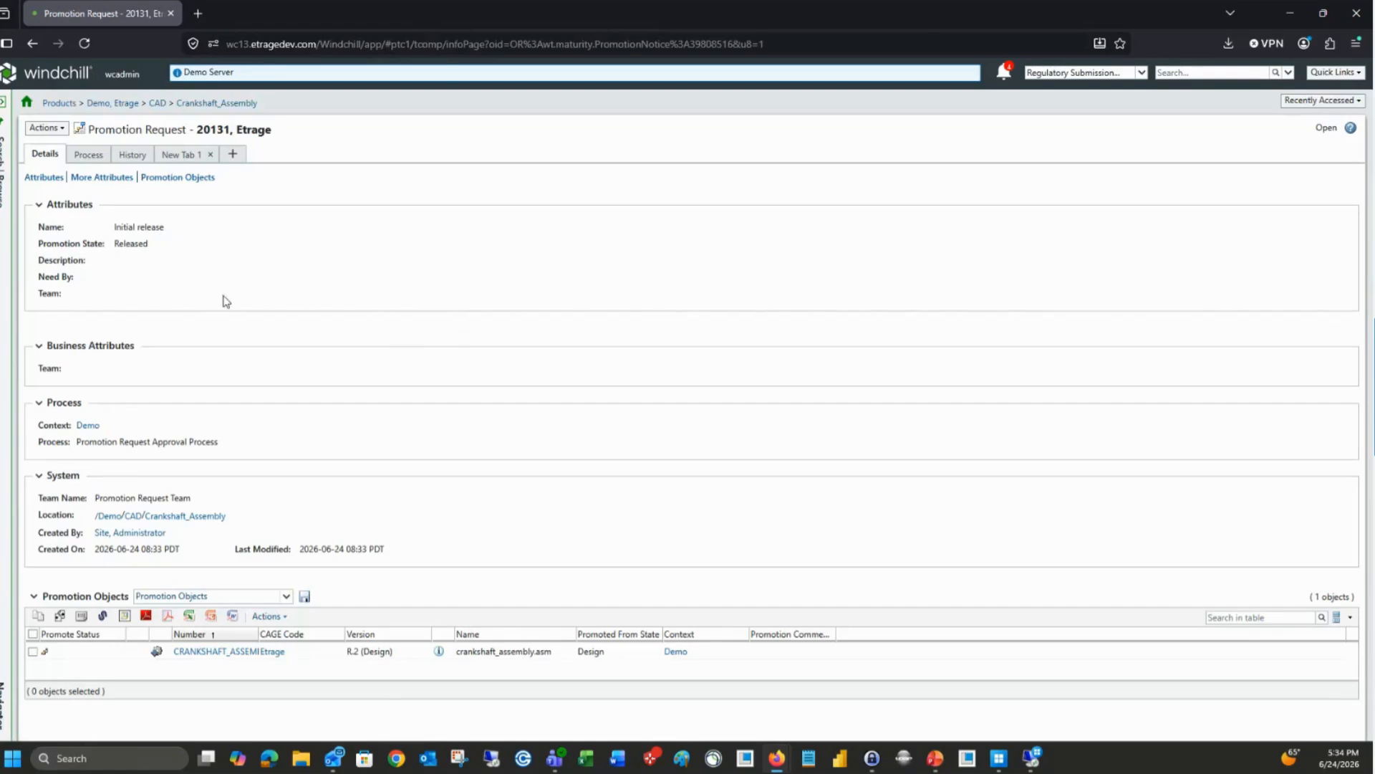
click(85, 154)
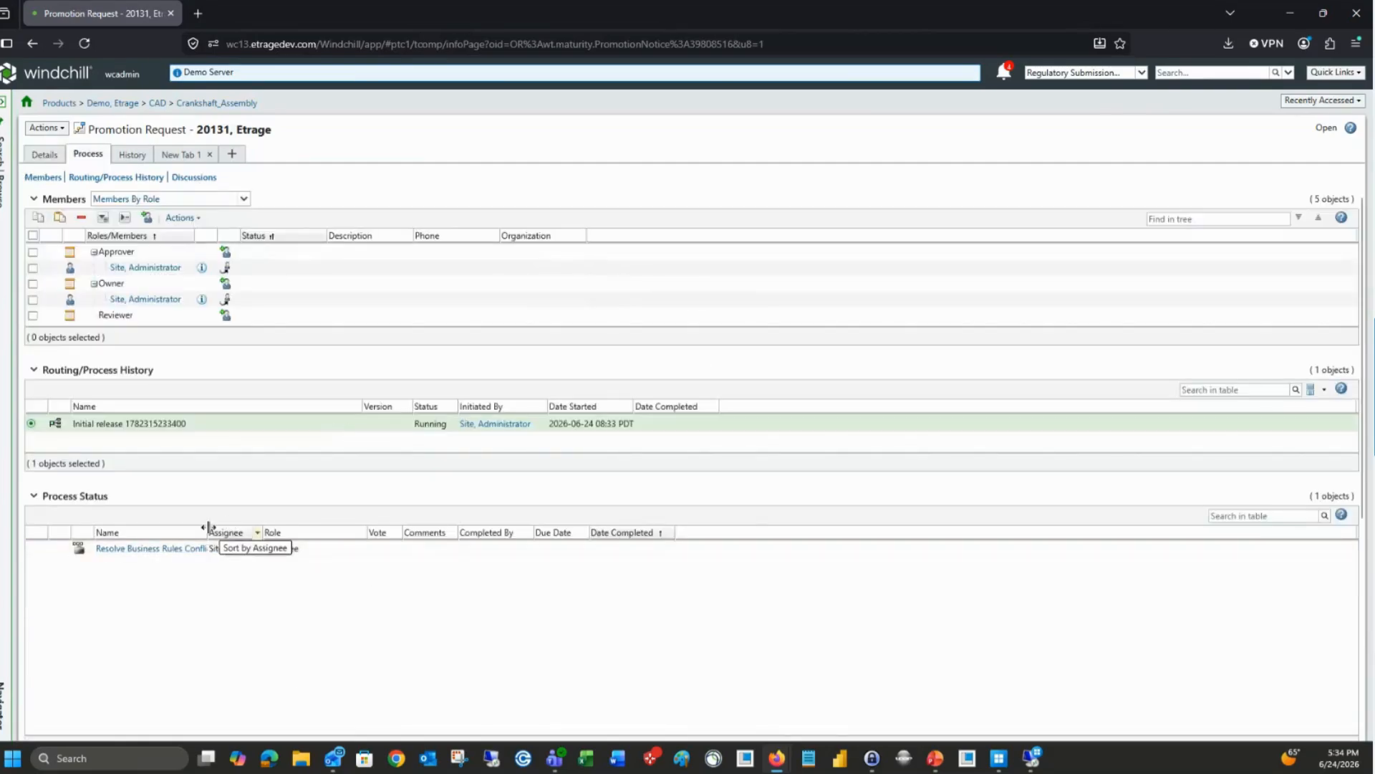
drag(207, 533, 359, 536)
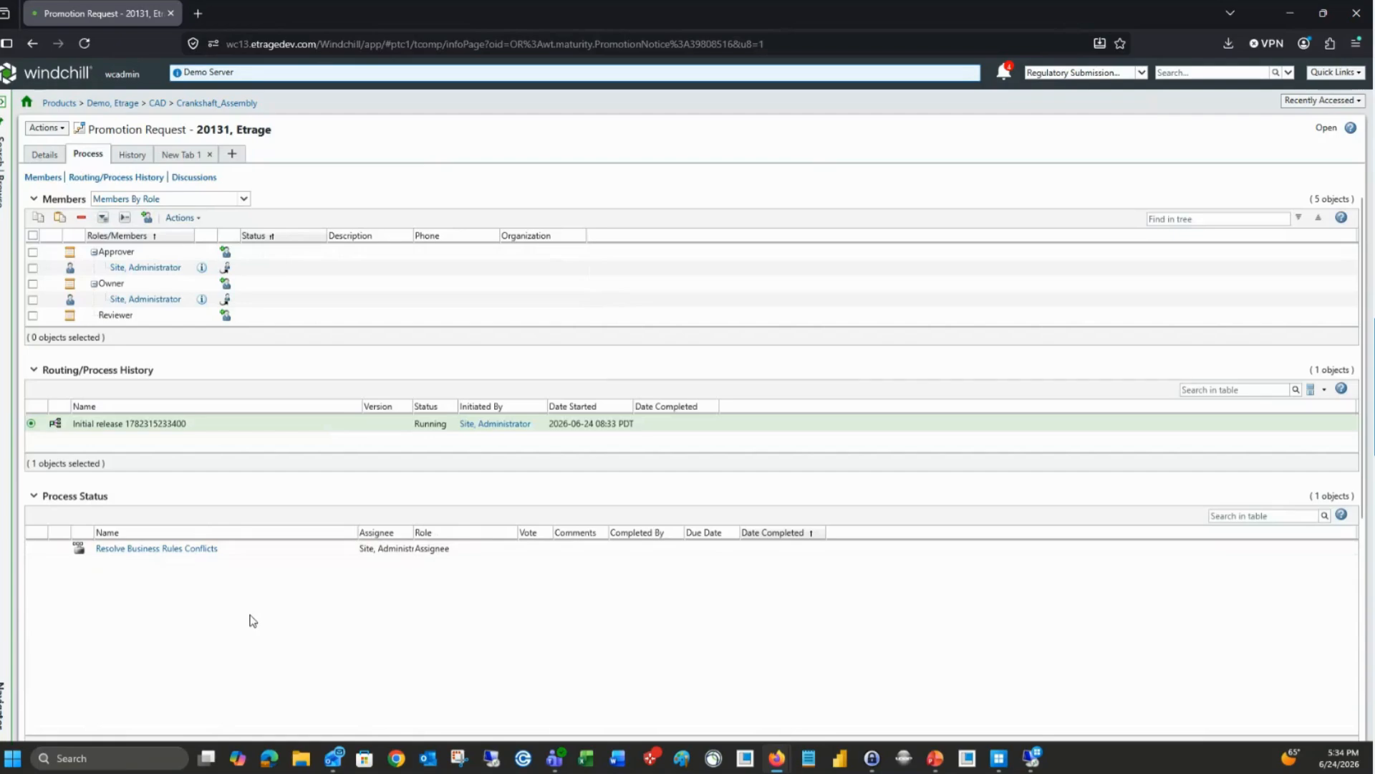
Open the Resolve Business Rules Conflicts task, review its rule conflicts in a widened window and close them
click(171, 549)
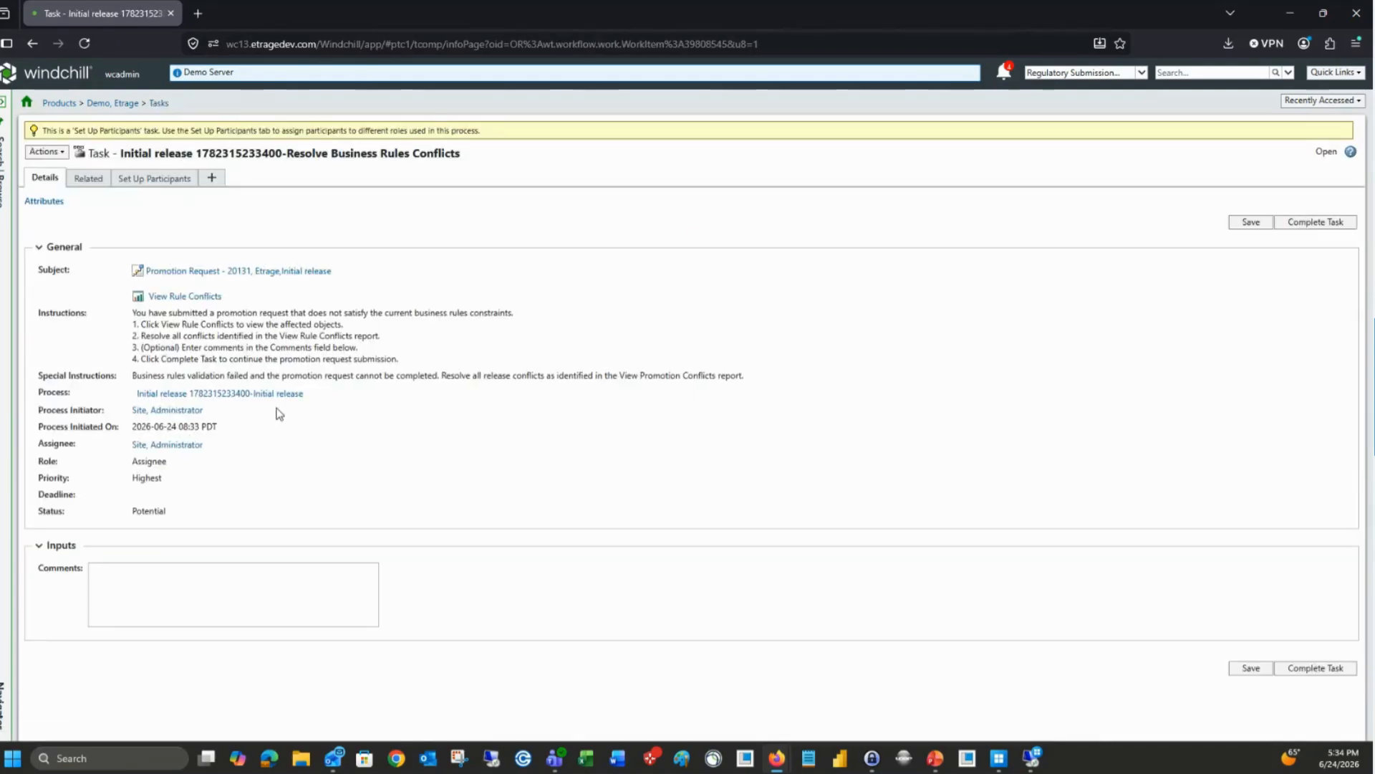
click(187, 298)
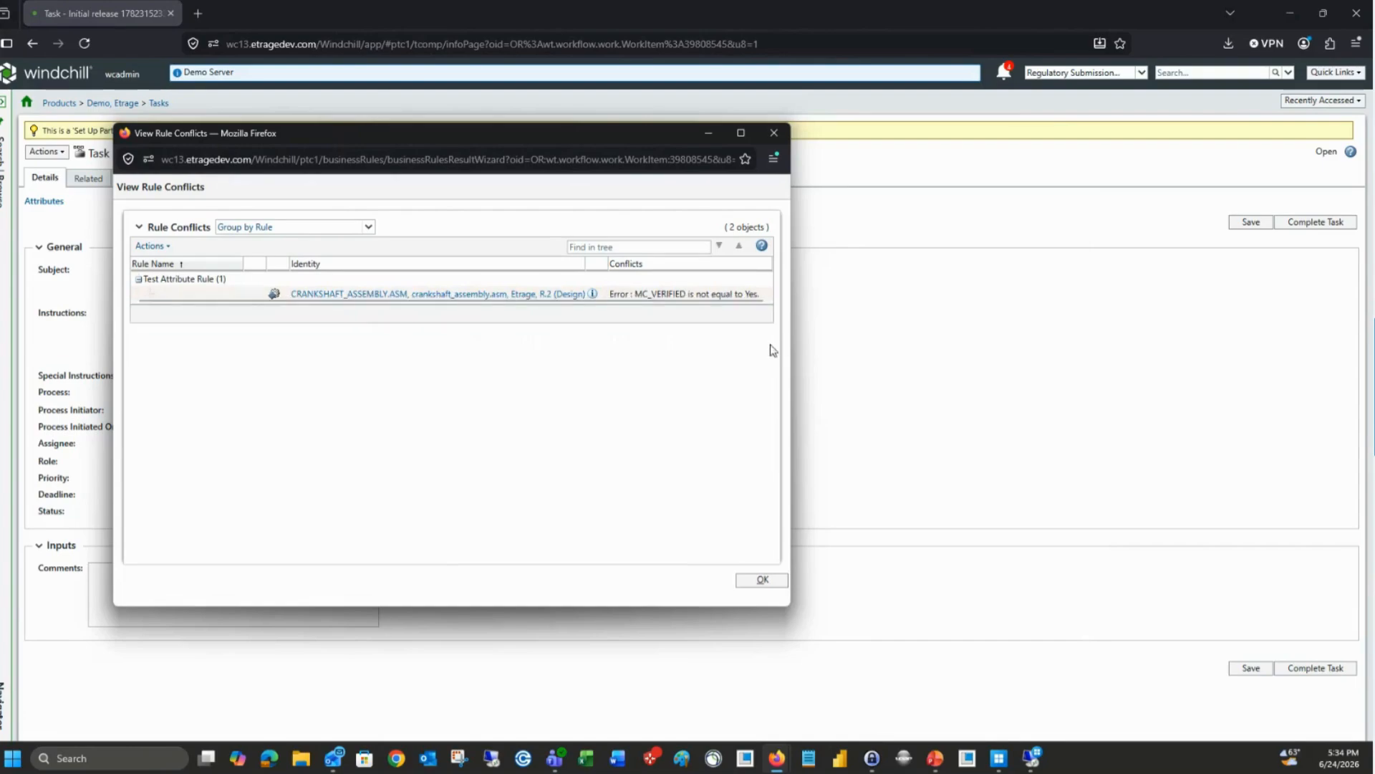
drag(794, 356, 862, 358)
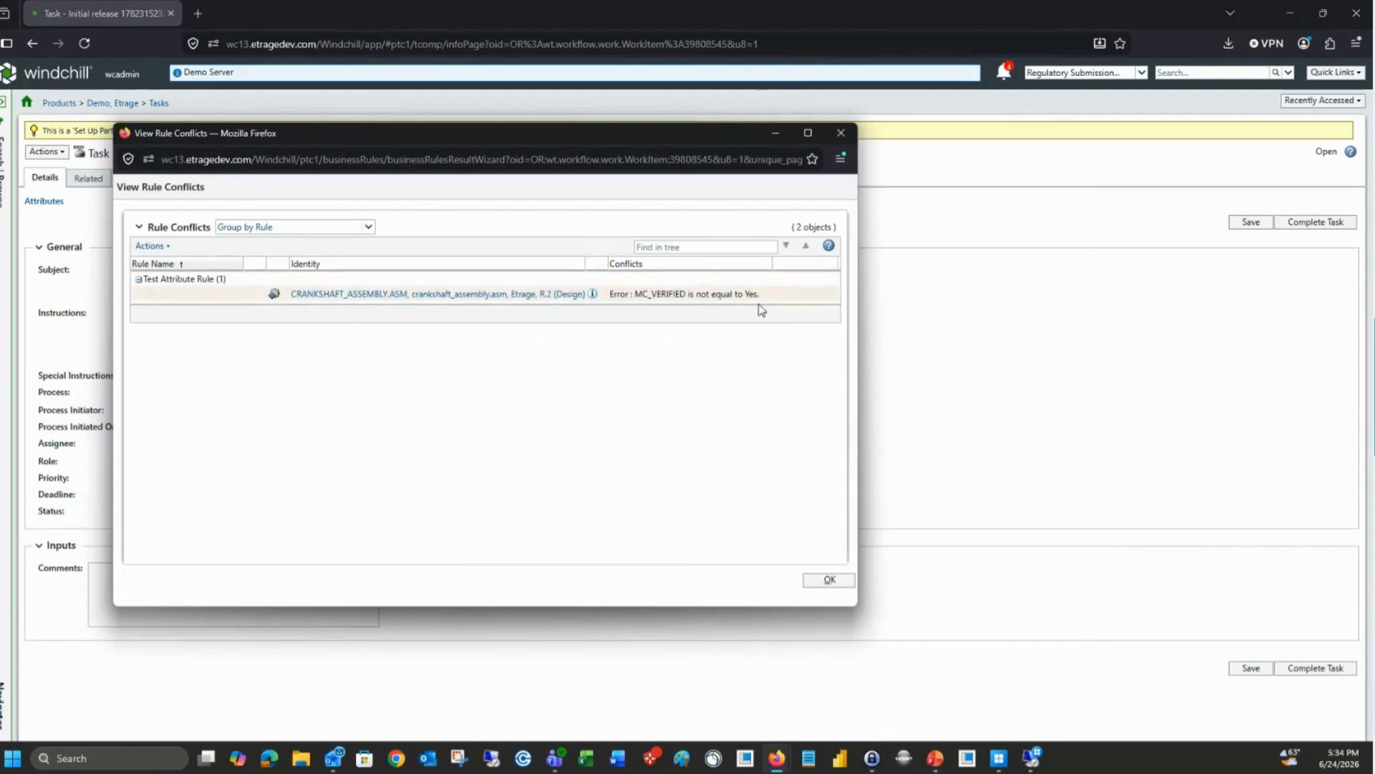
click(831, 581)
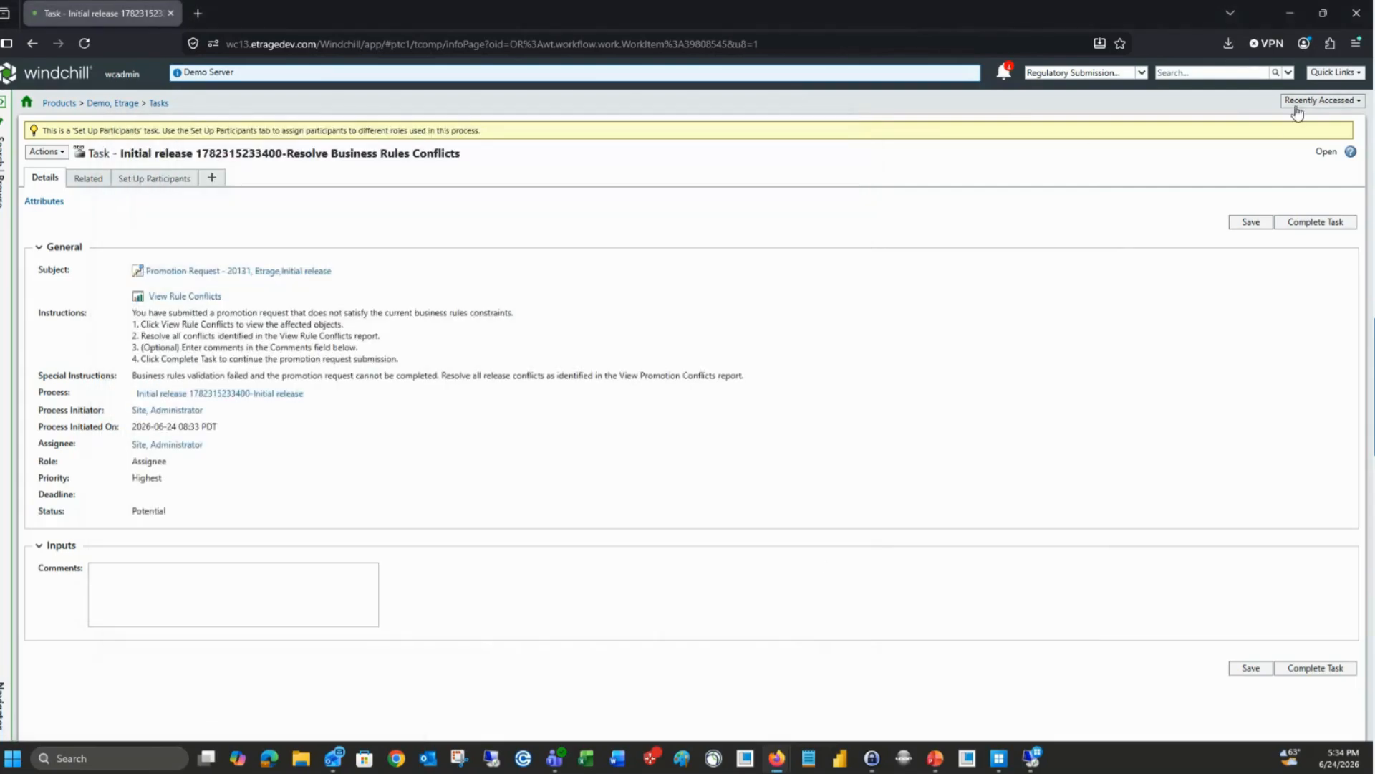
Check out and edit the crankshaft assembly, set MC_VERIFIED to Yes and check it back in without comments
click(1322, 100)
click(1110, 135)
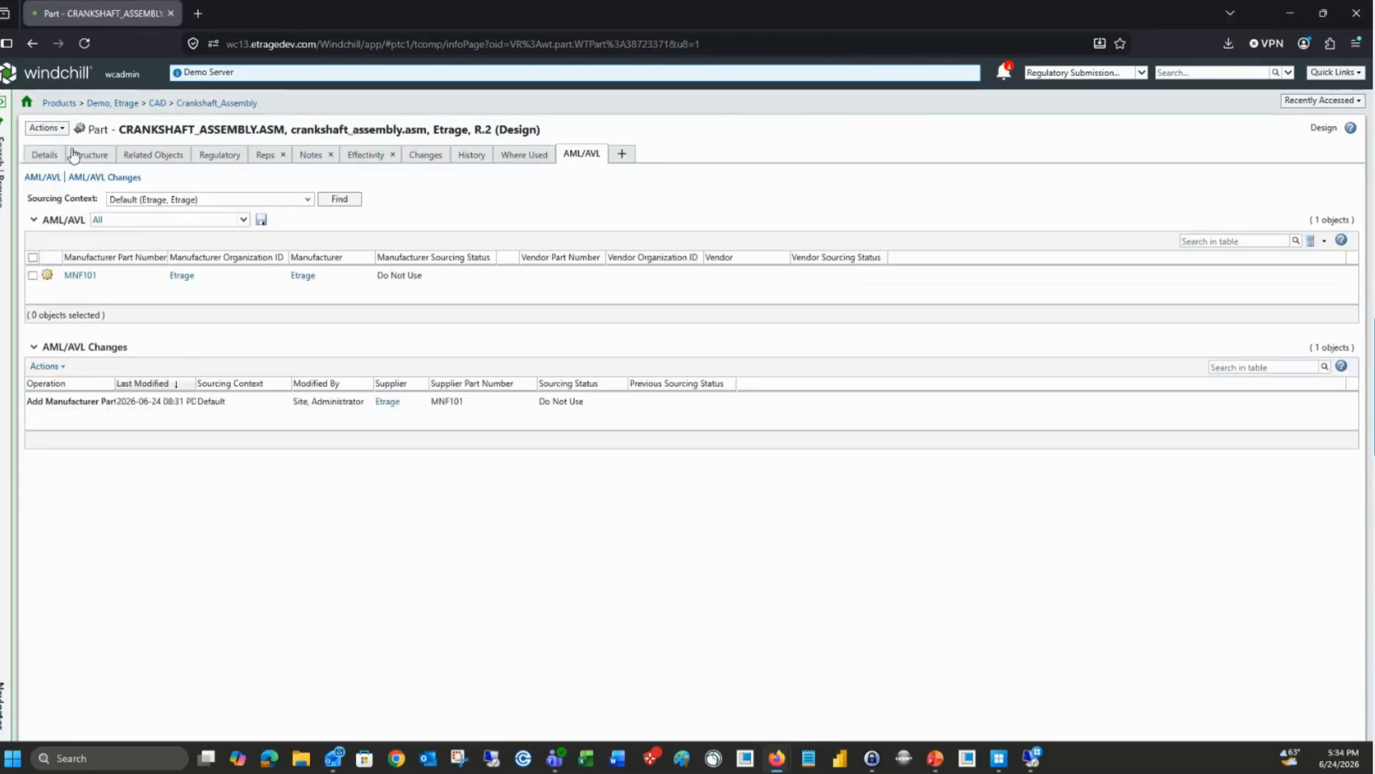
click(48, 128)
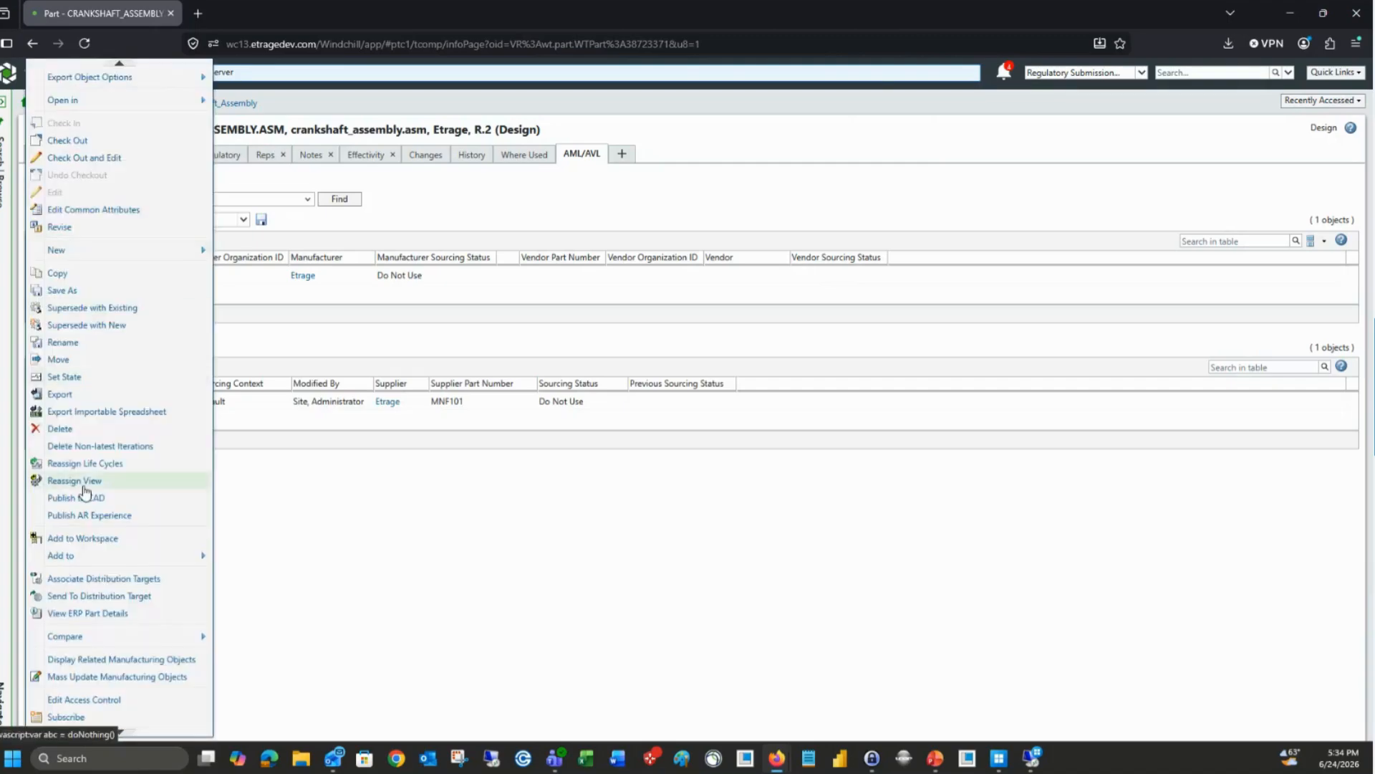
click(105, 159)
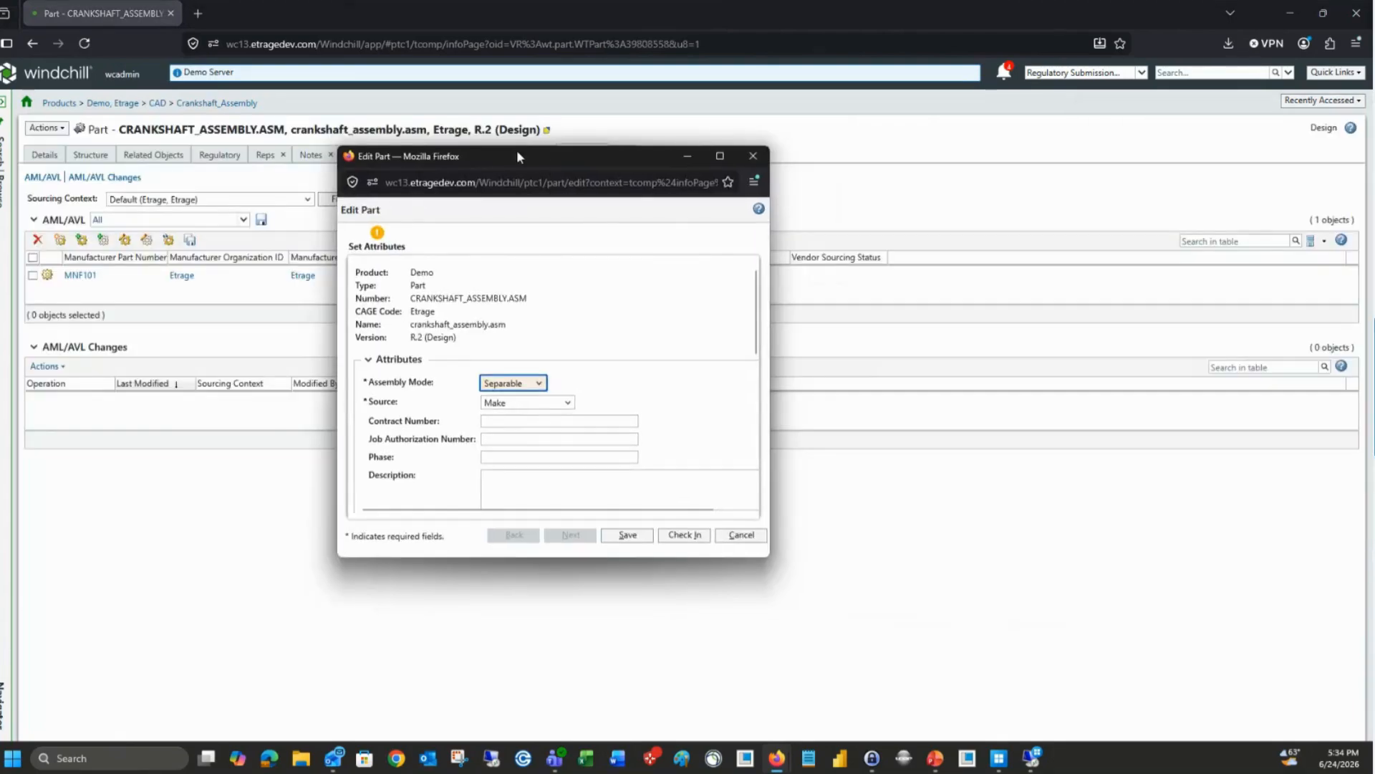
drag(517, 151, 517, 86)
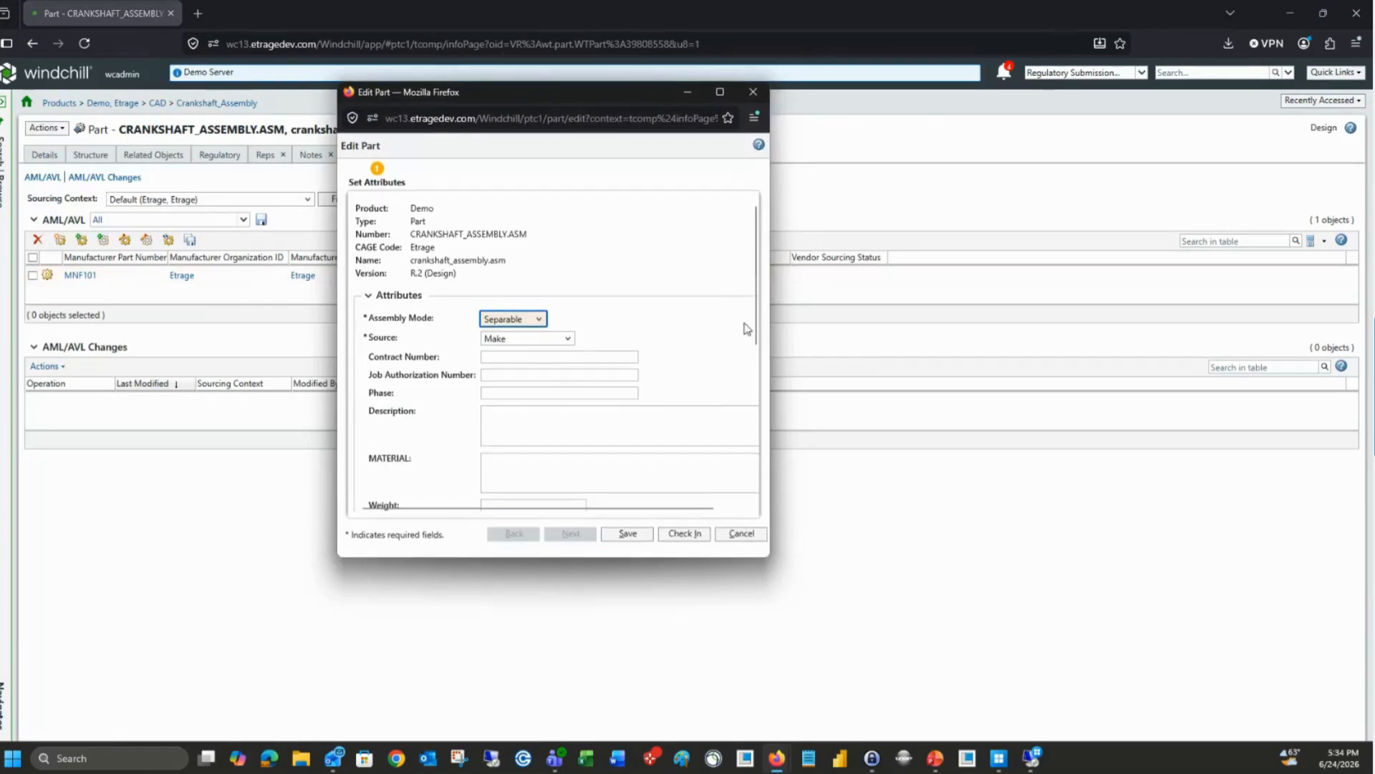
scroll(747, 329, down, 6)
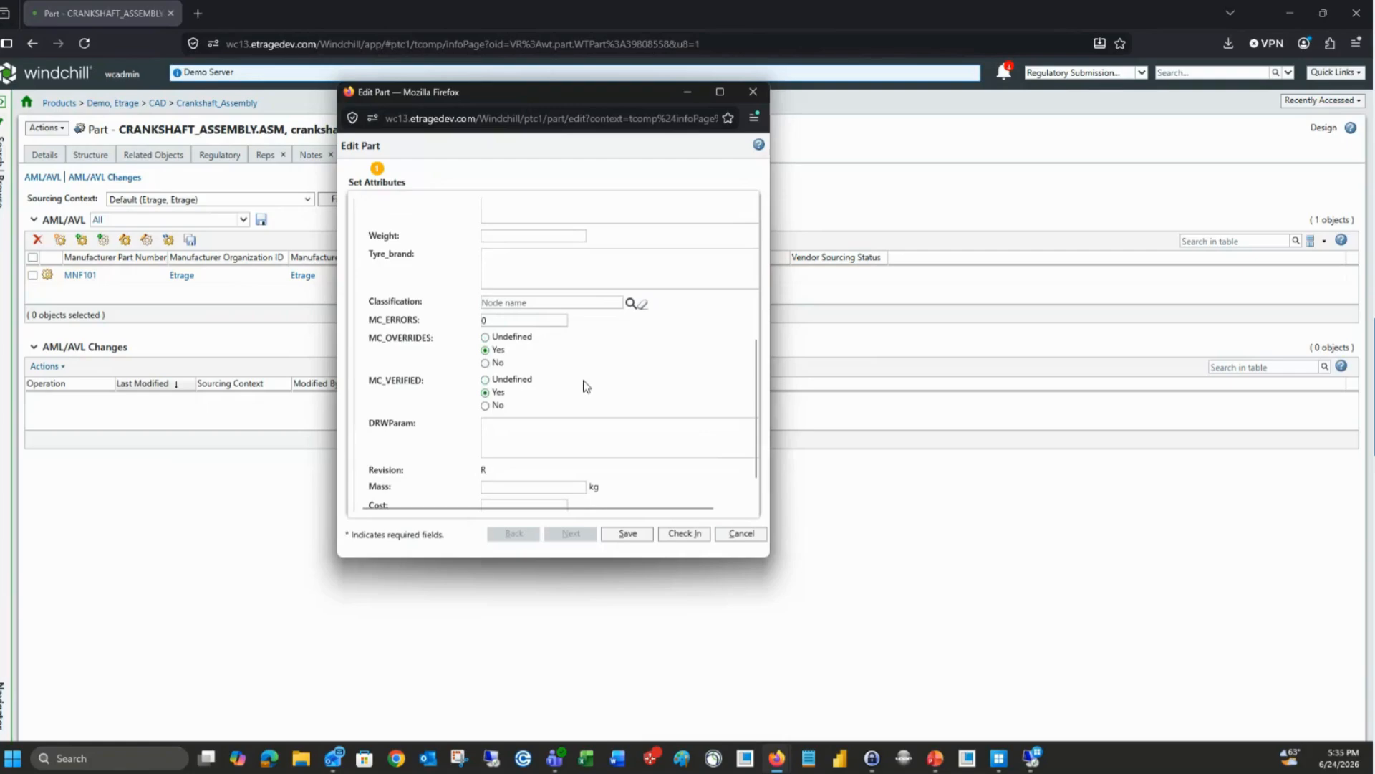
click(682, 534)
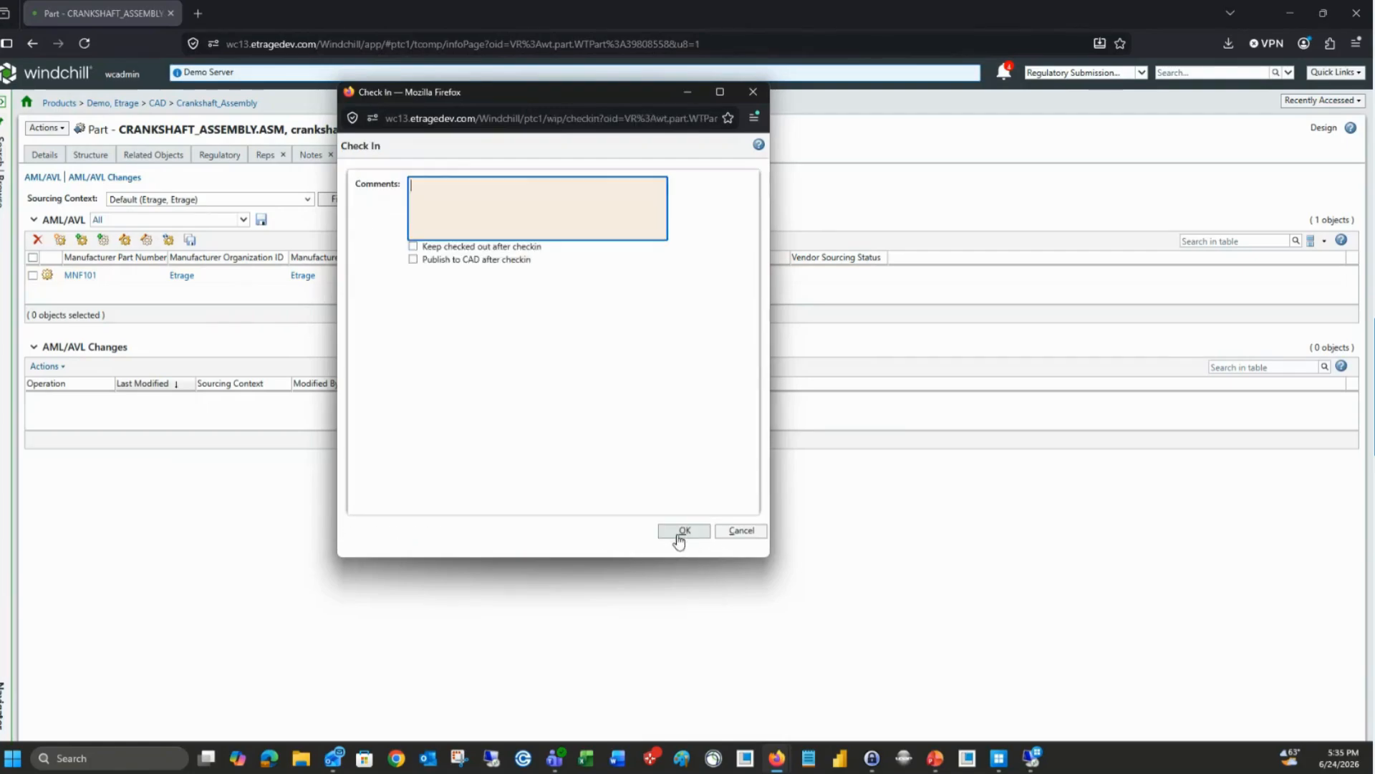
click(684, 531)
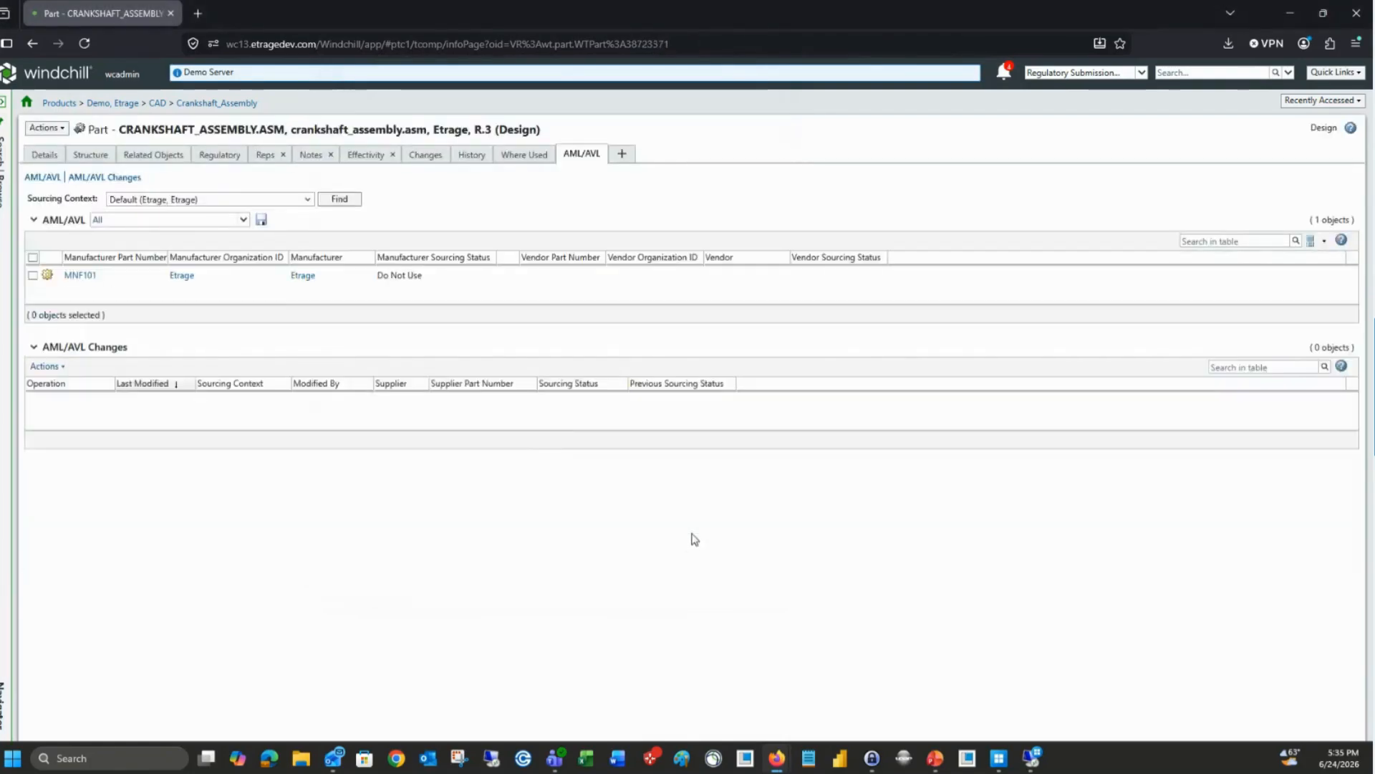
Return to the promotion request, complete its Resolve Business Rules Conflicts task without comments and refresh the process status
click(1322, 102)
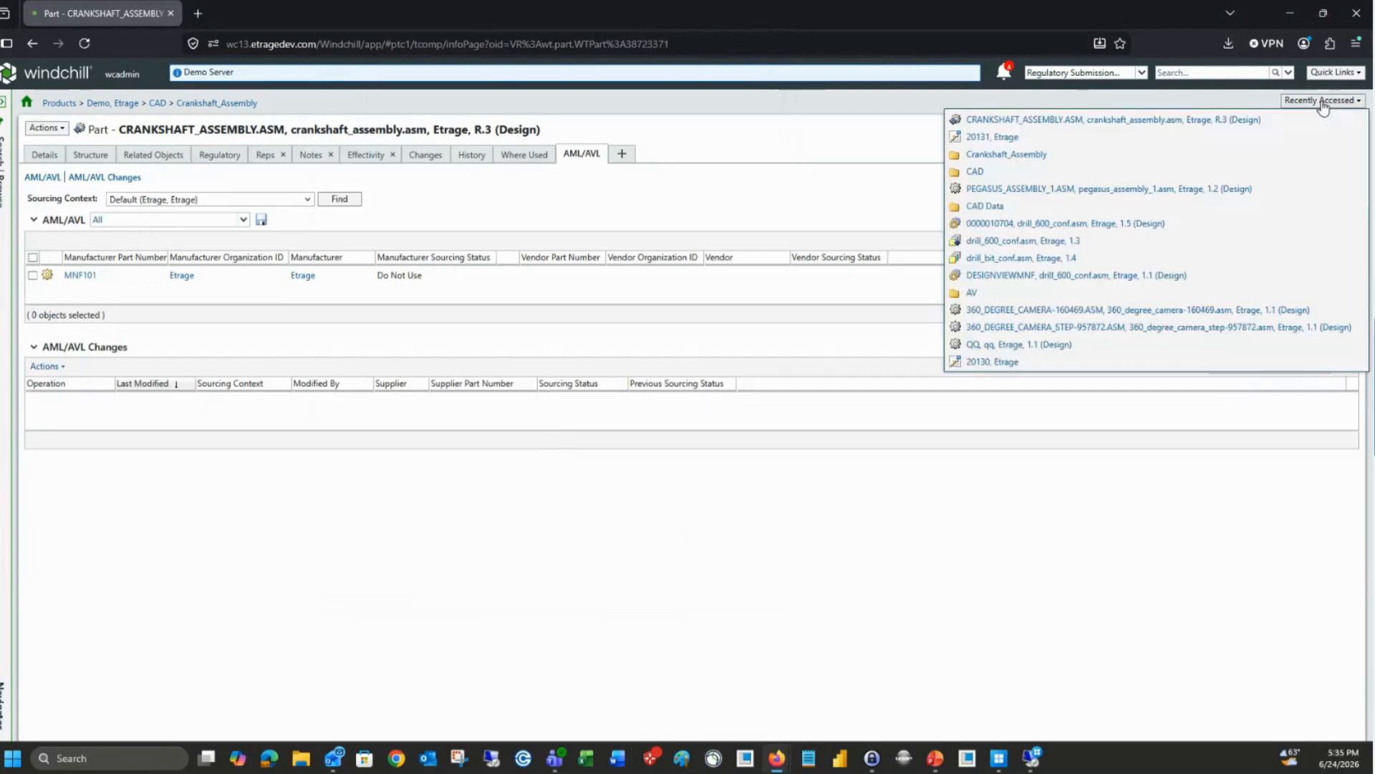
click(1003, 138)
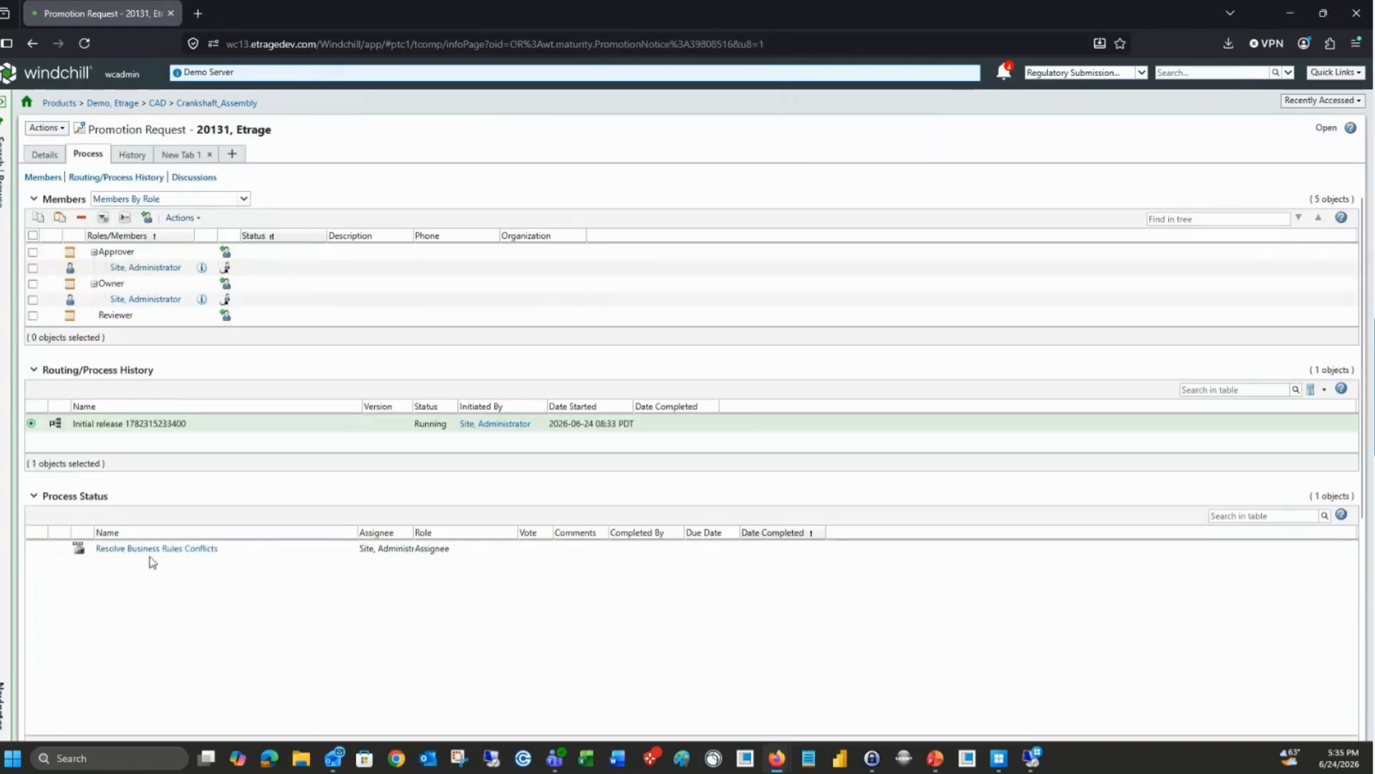
click(158, 550)
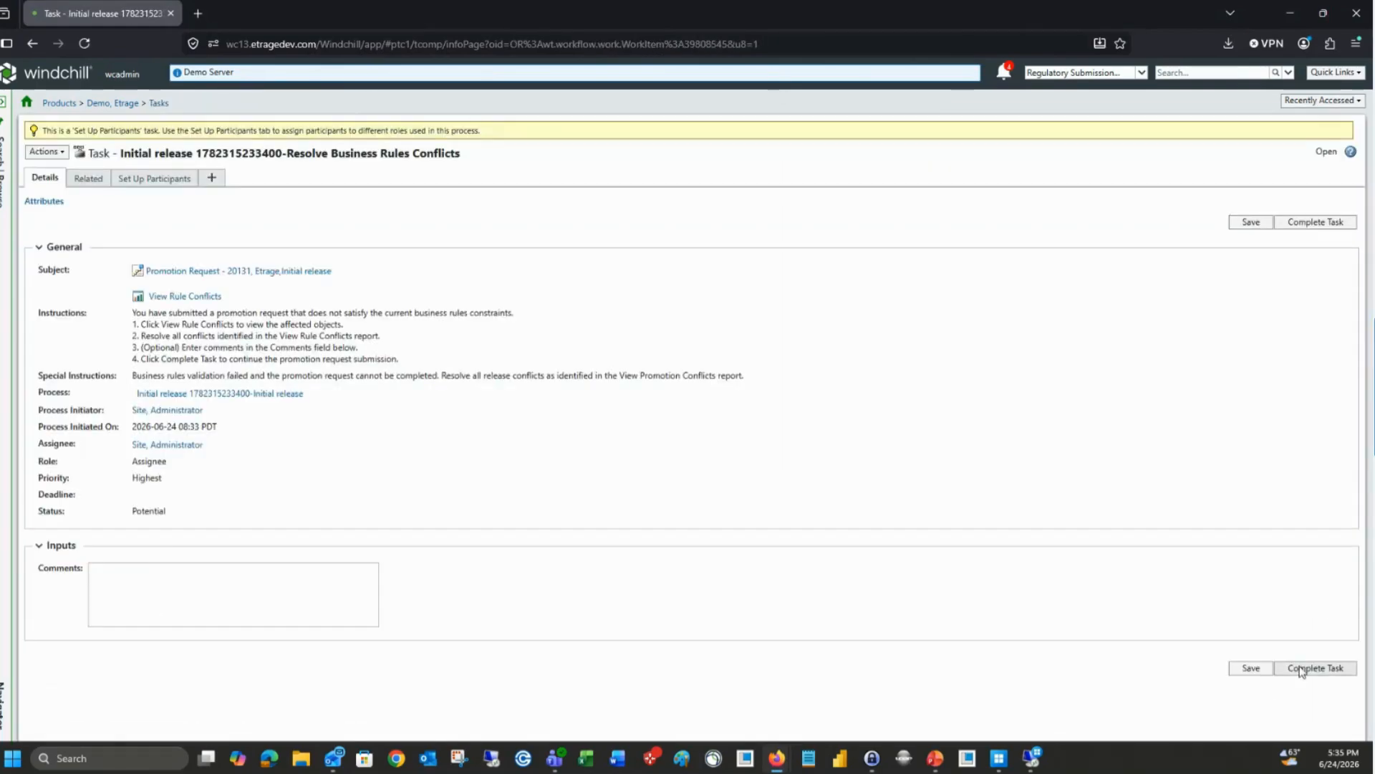
click(1303, 670)
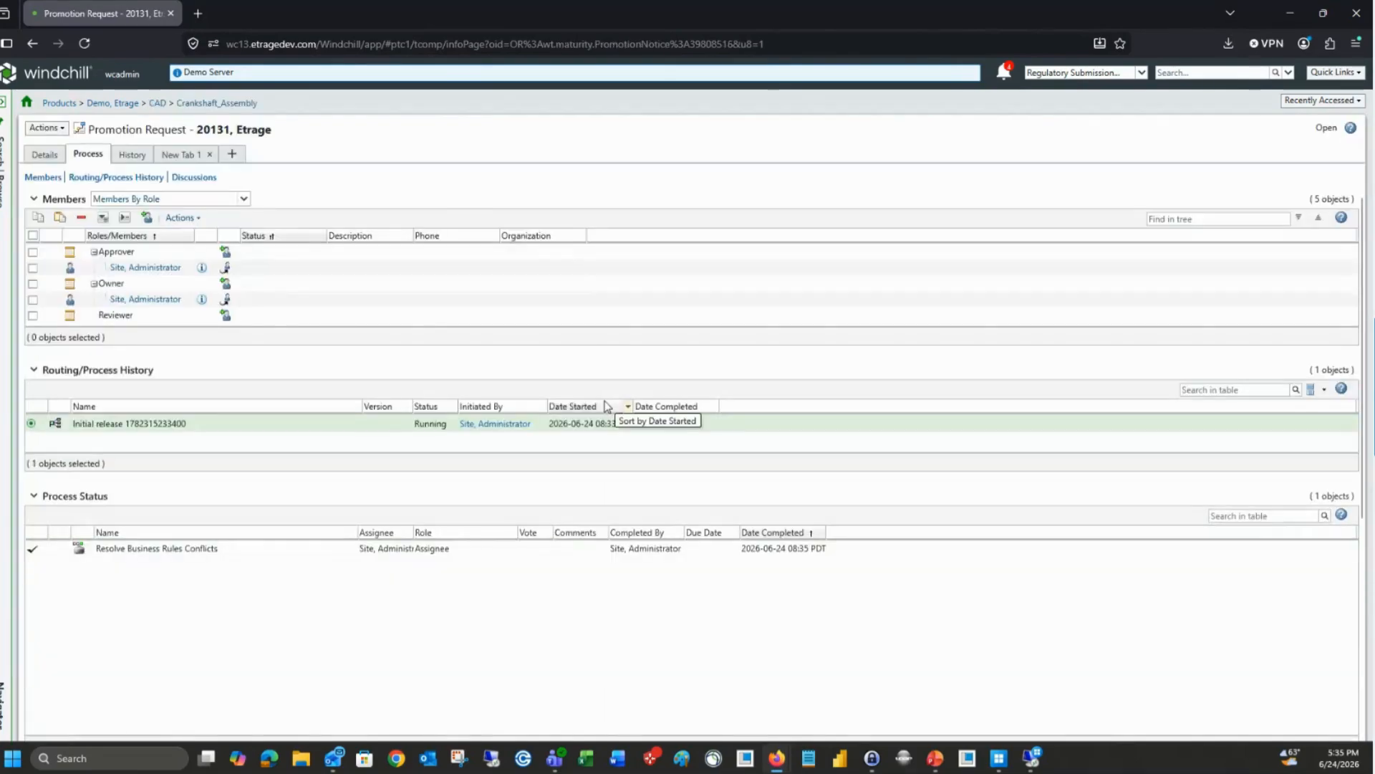
click(84, 43)
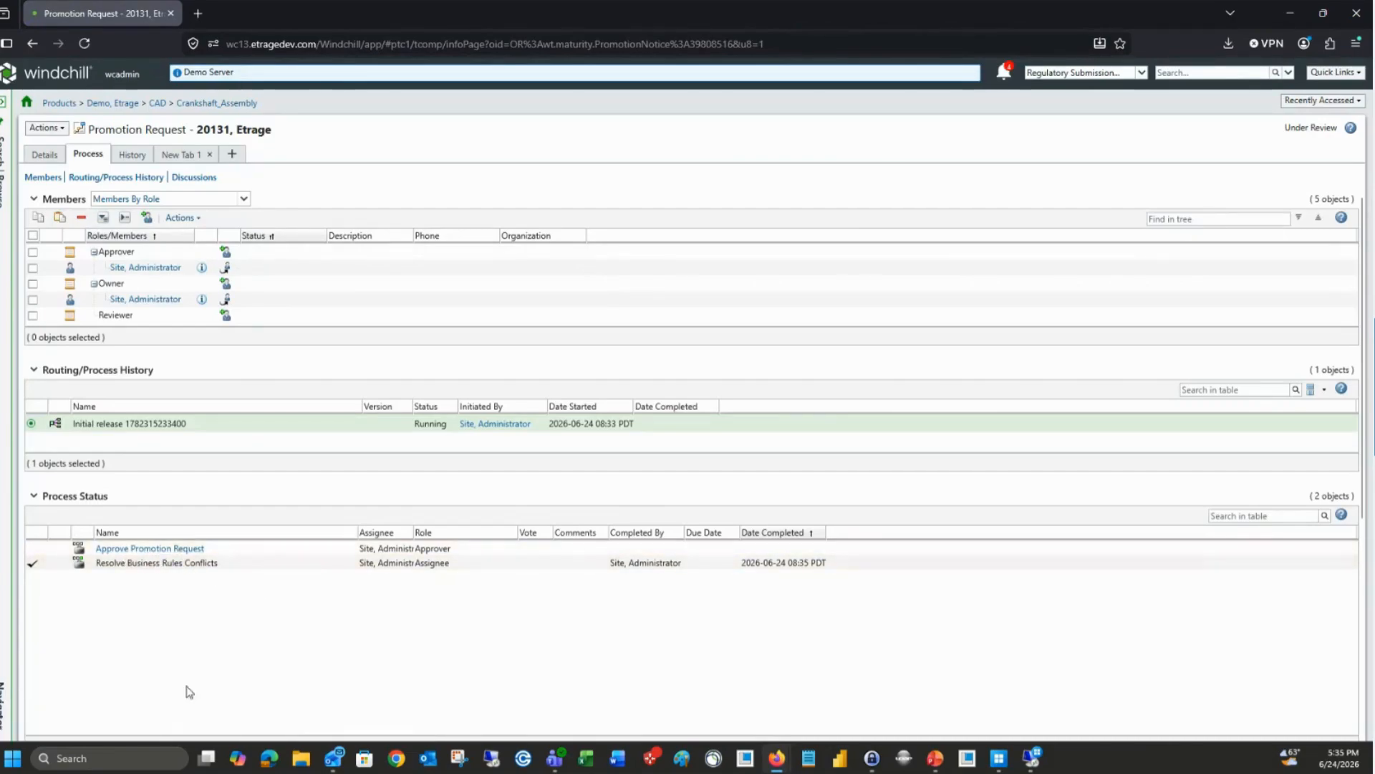
Open the Approve Promotion Request task from the home page's task list and examine its promotion objects
click(44, 76)
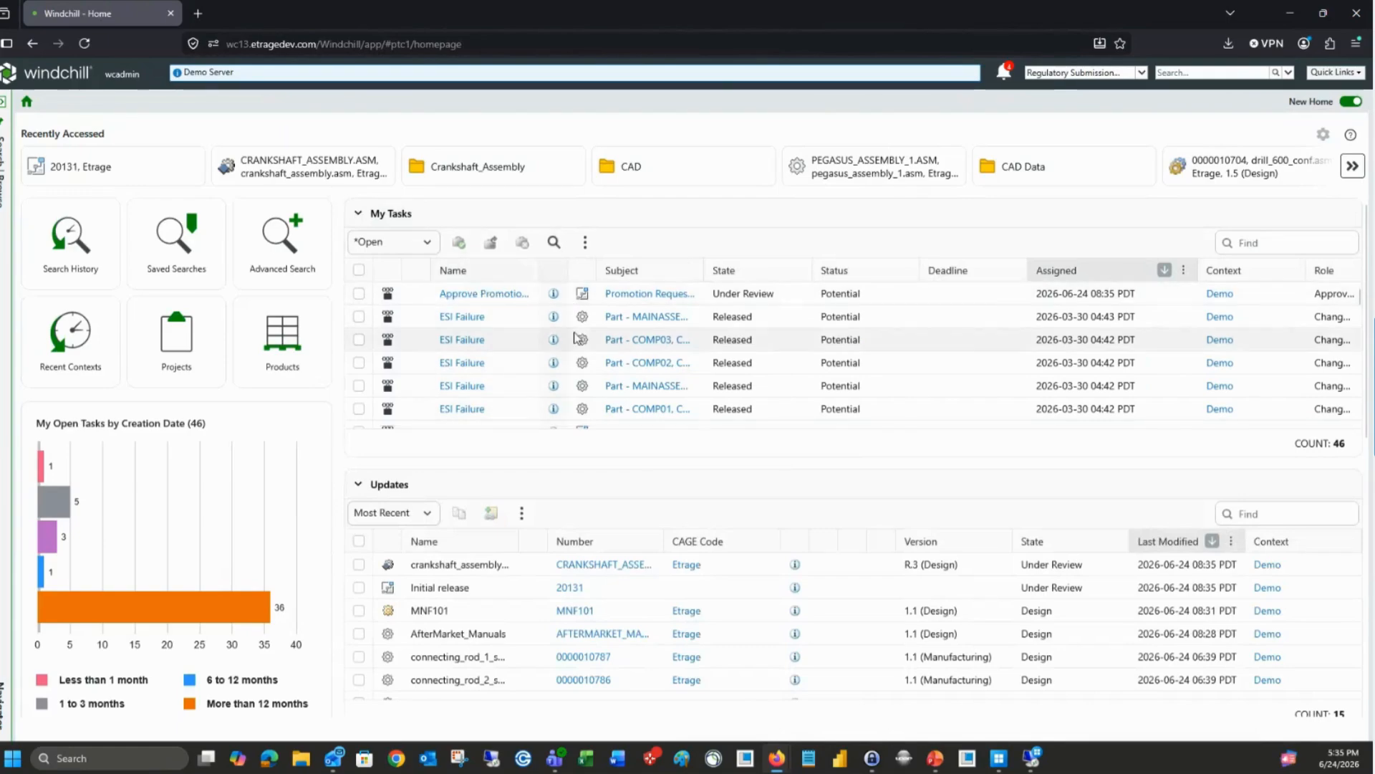
click(485, 293)
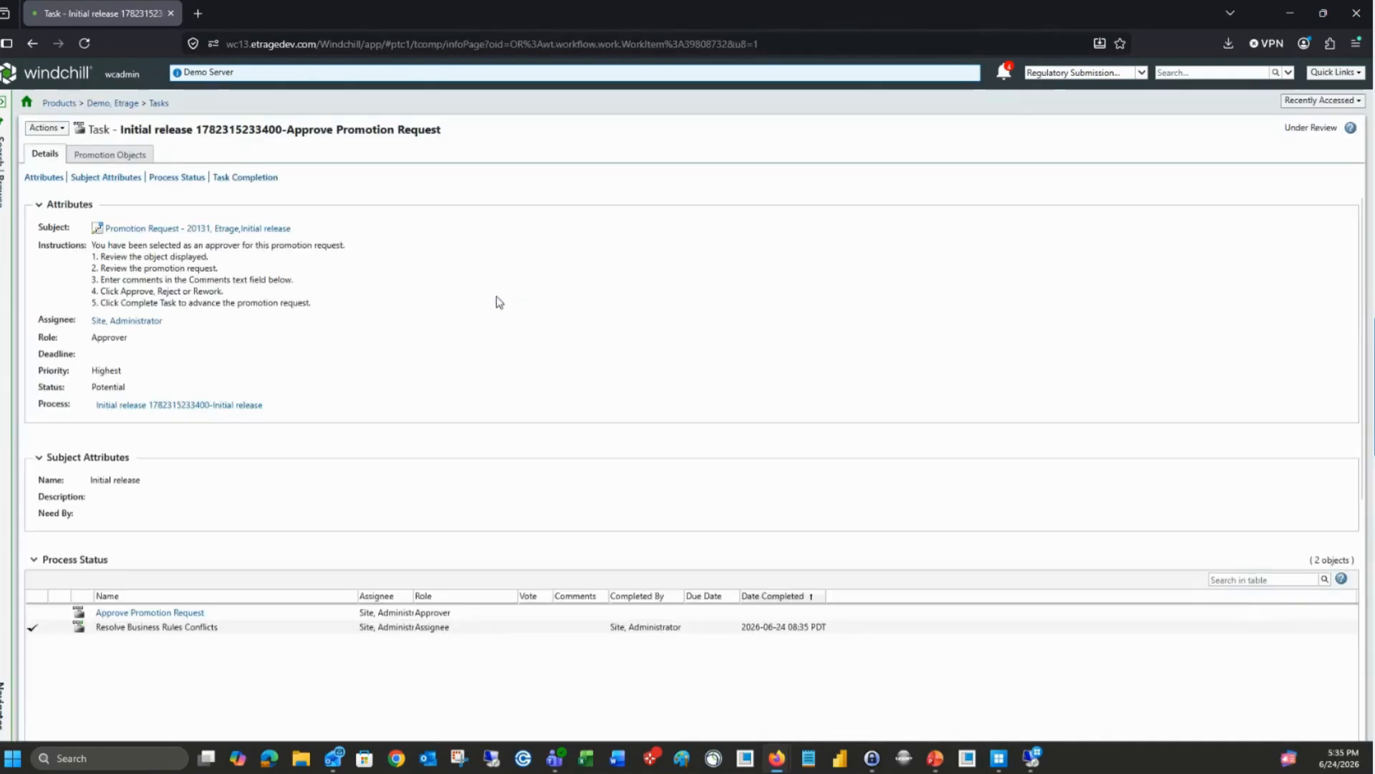
click(122, 156)
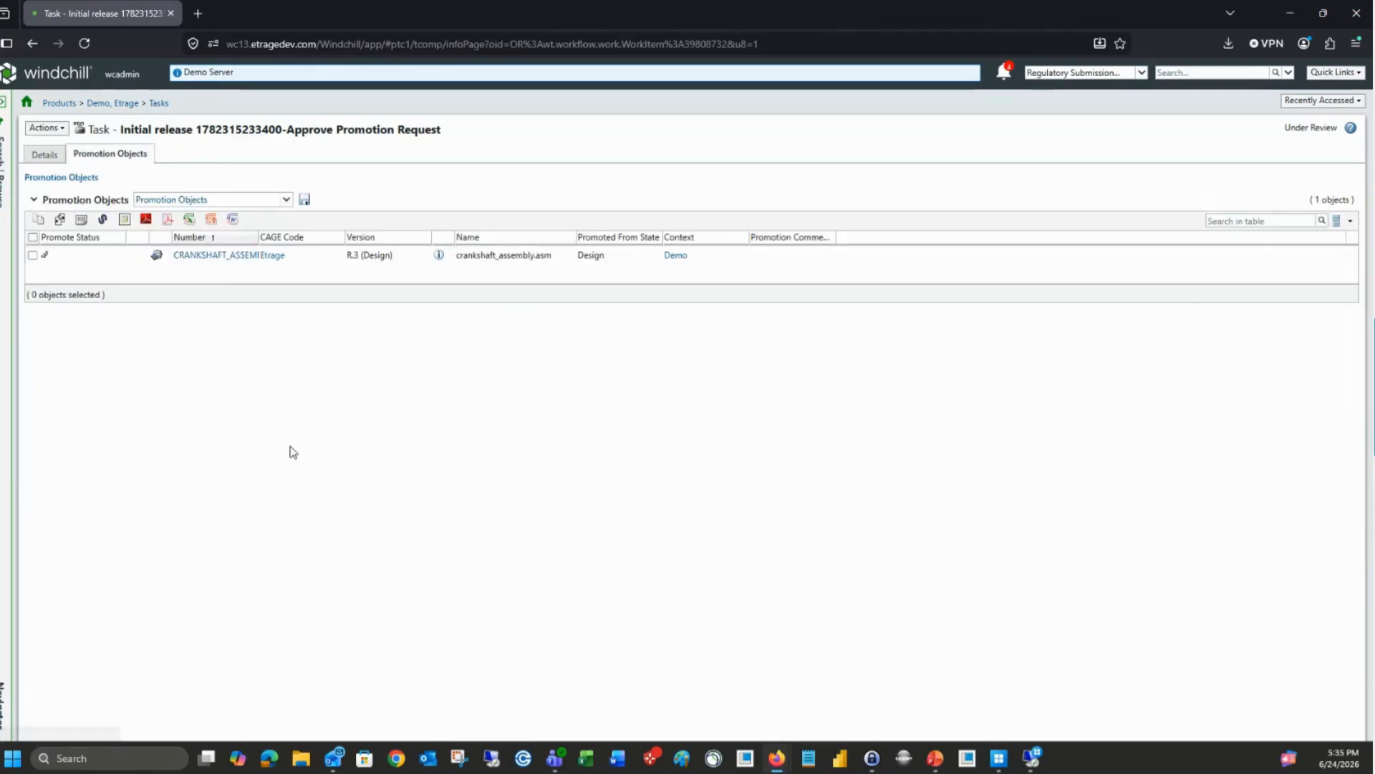
Open the crankshaft assembly part from the promotion objects and view its model in a maximized Creo View window
click(219, 258)
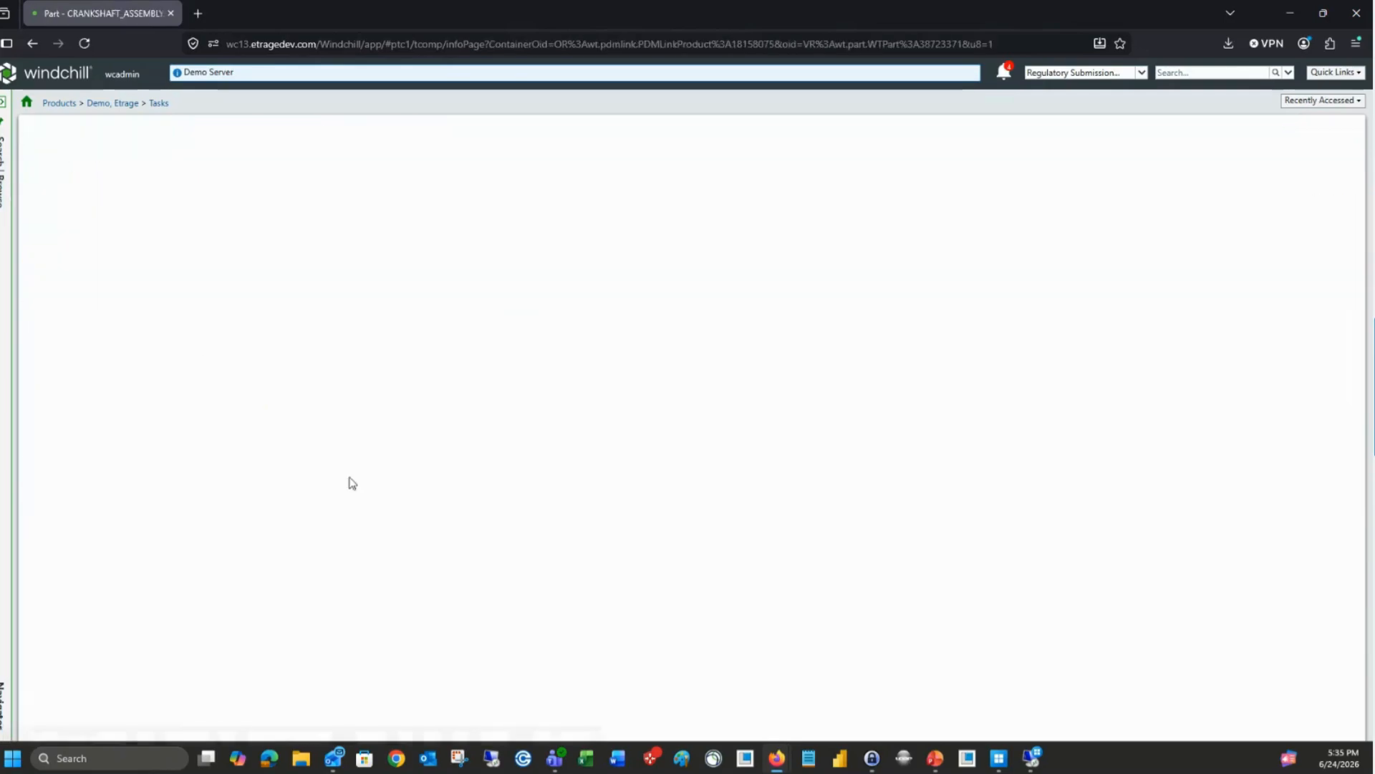
click(40, 157)
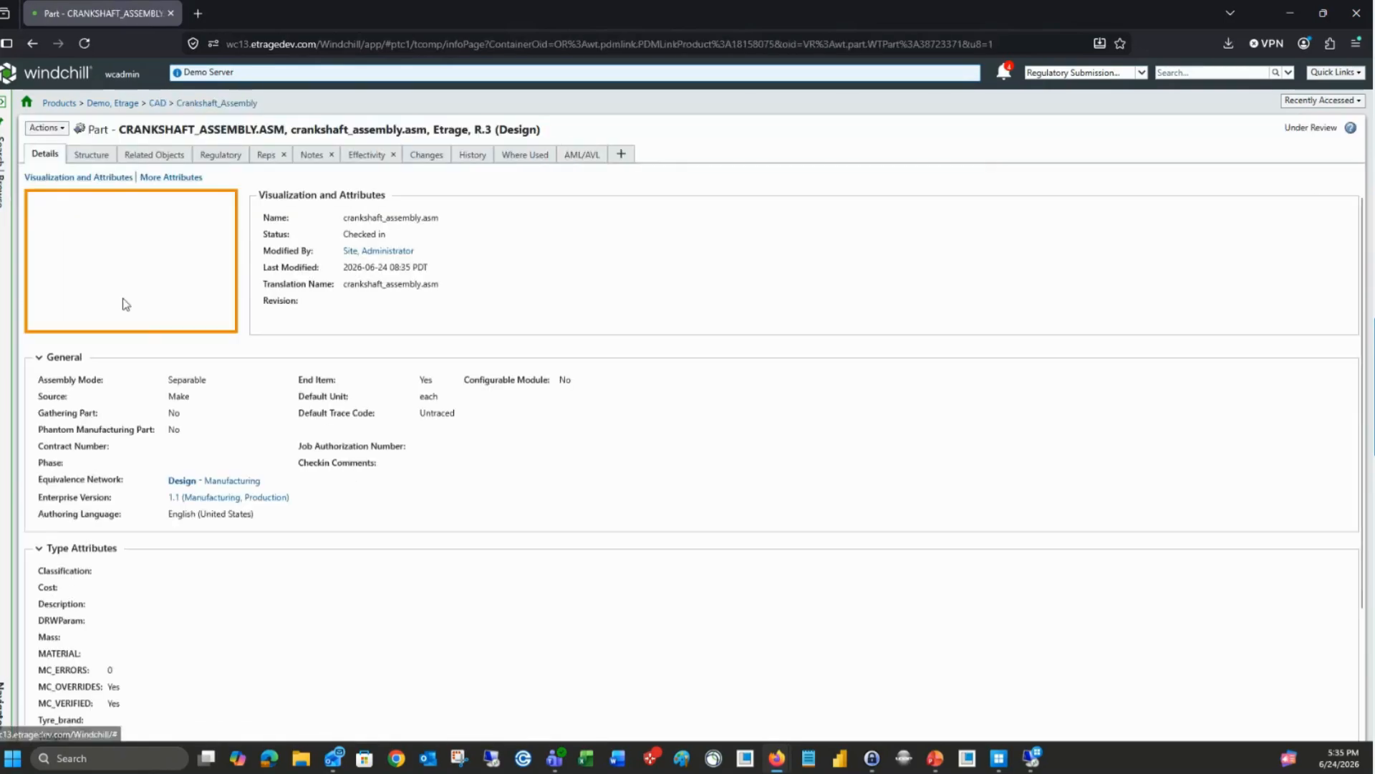
click(59, 131)
mouse_move(144, 104)
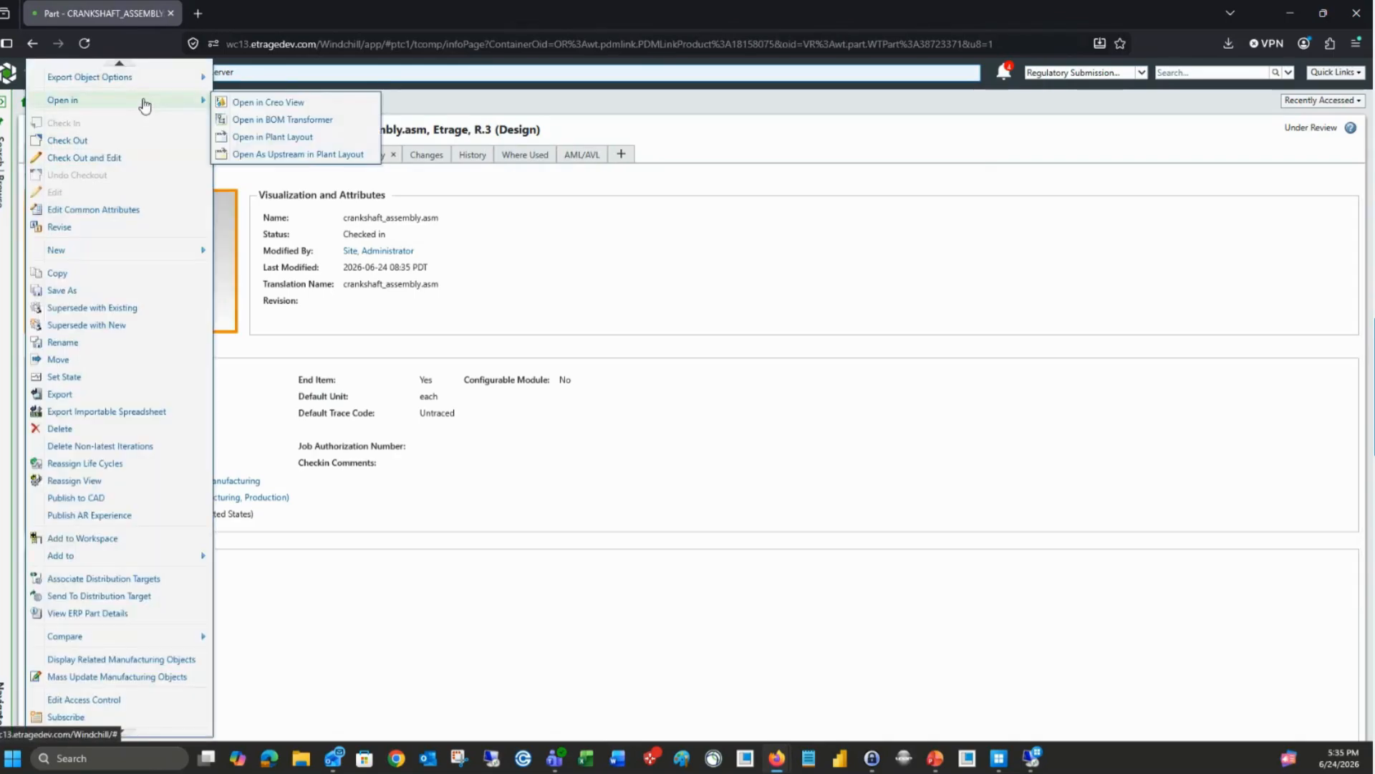
click(310, 137)
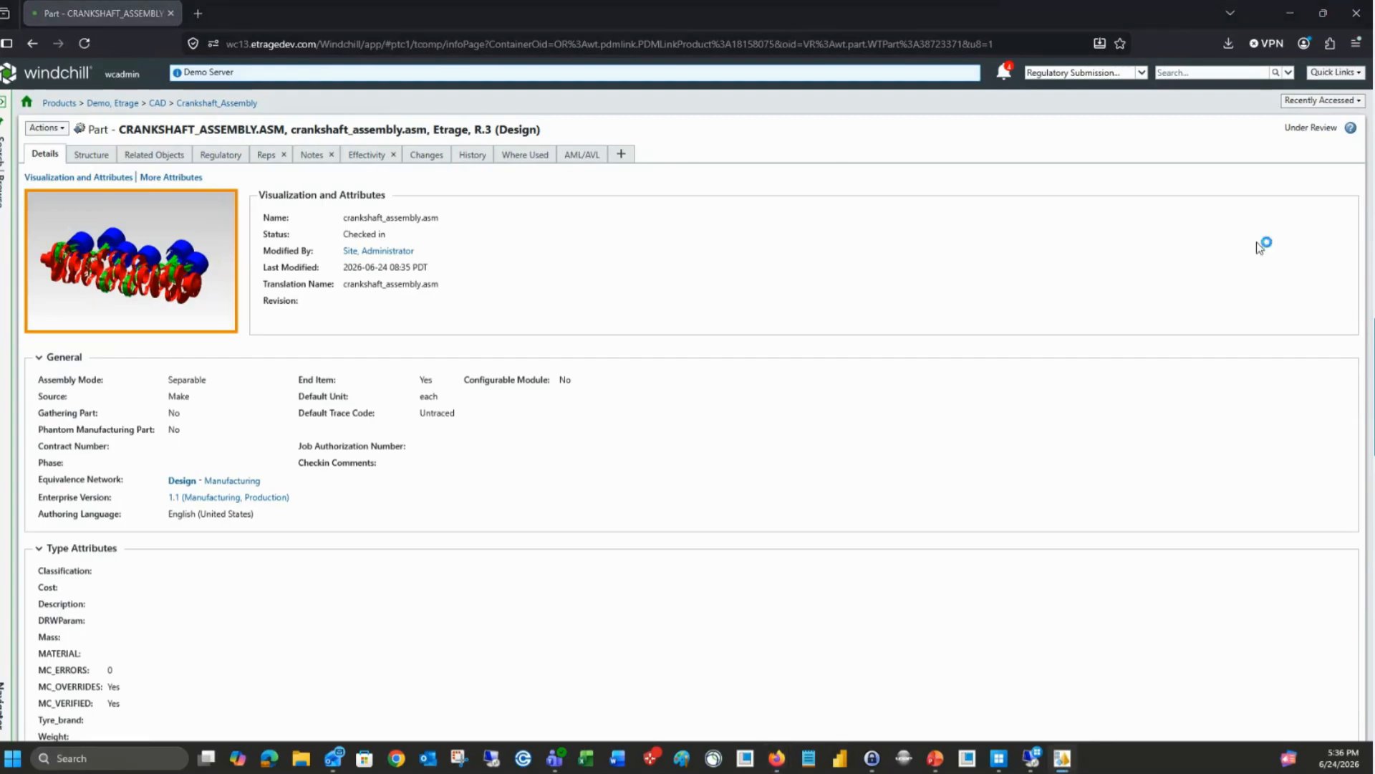
drag(814, 254, 2, 2)
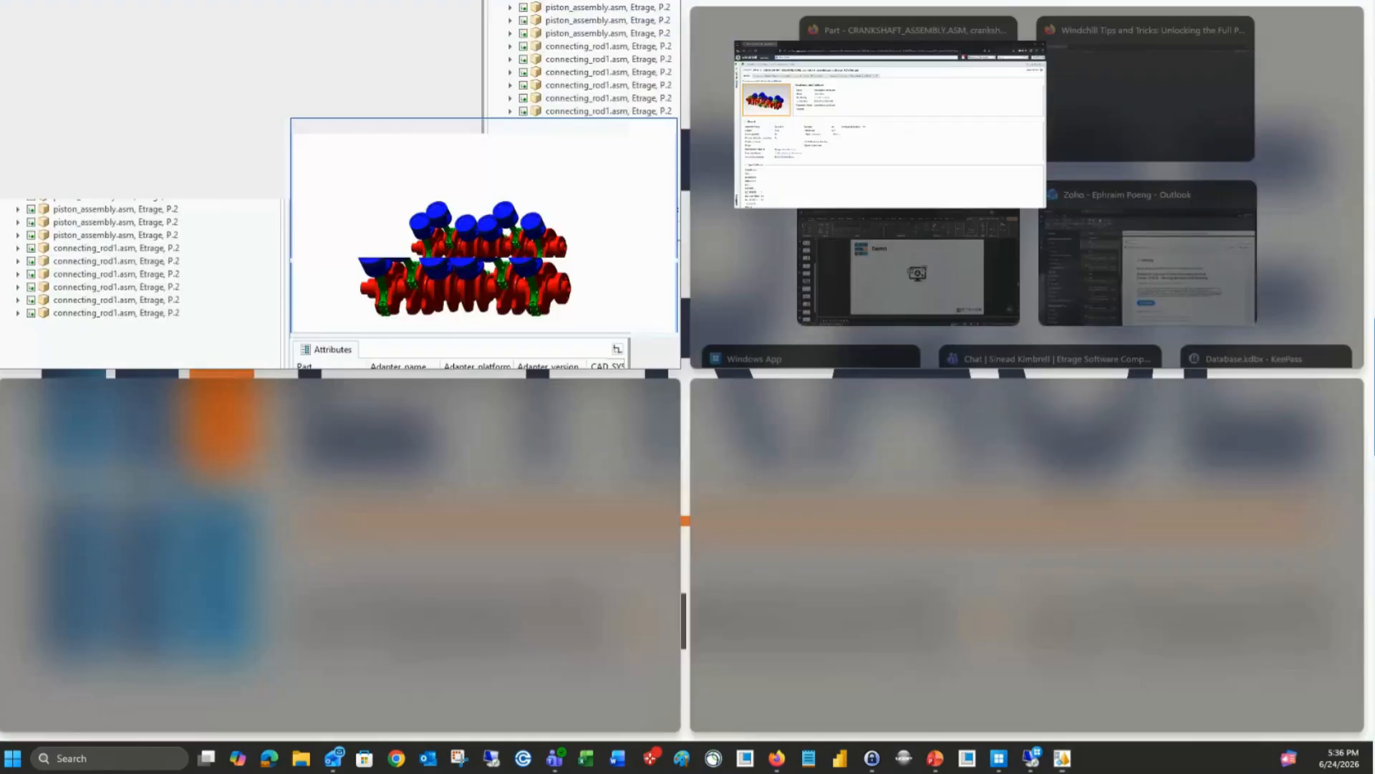
double_click(460, 9)
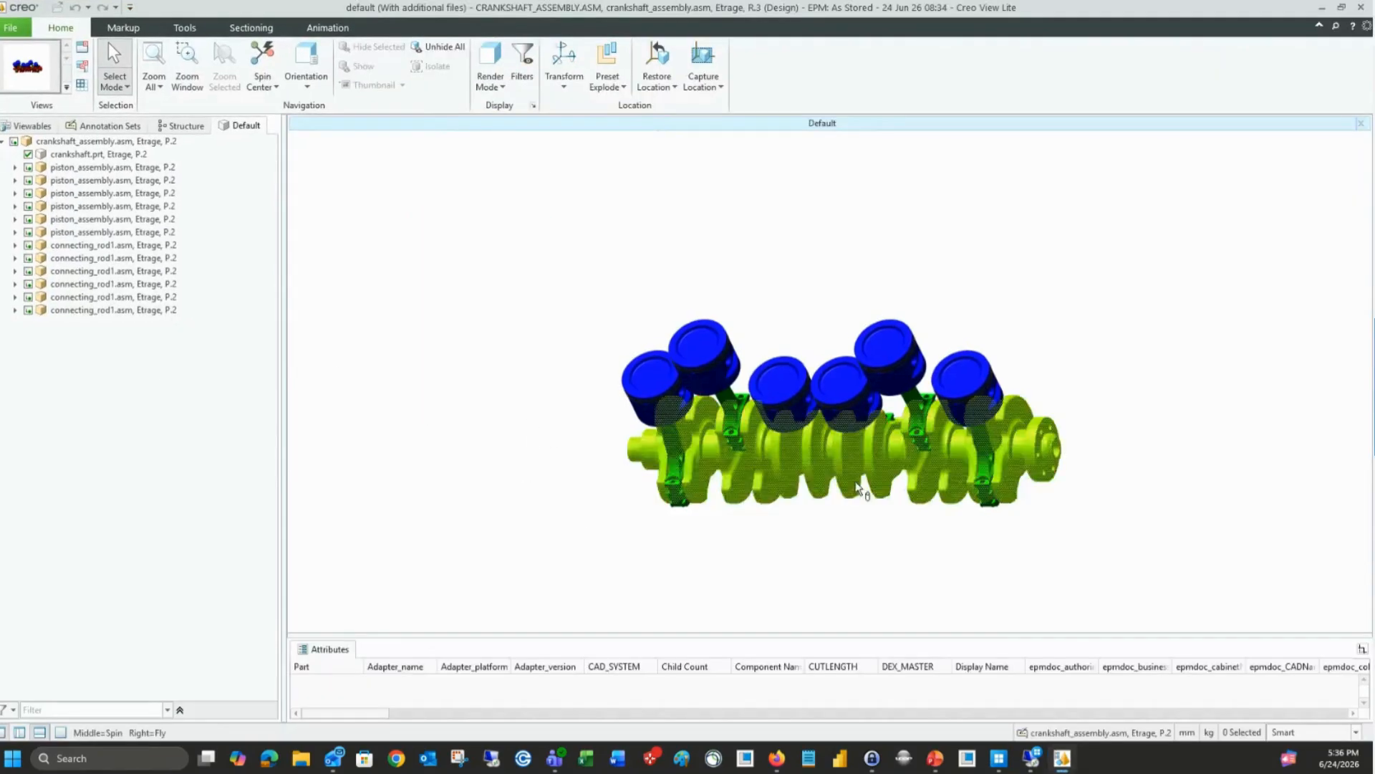
scroll(881, 533, up, 2)
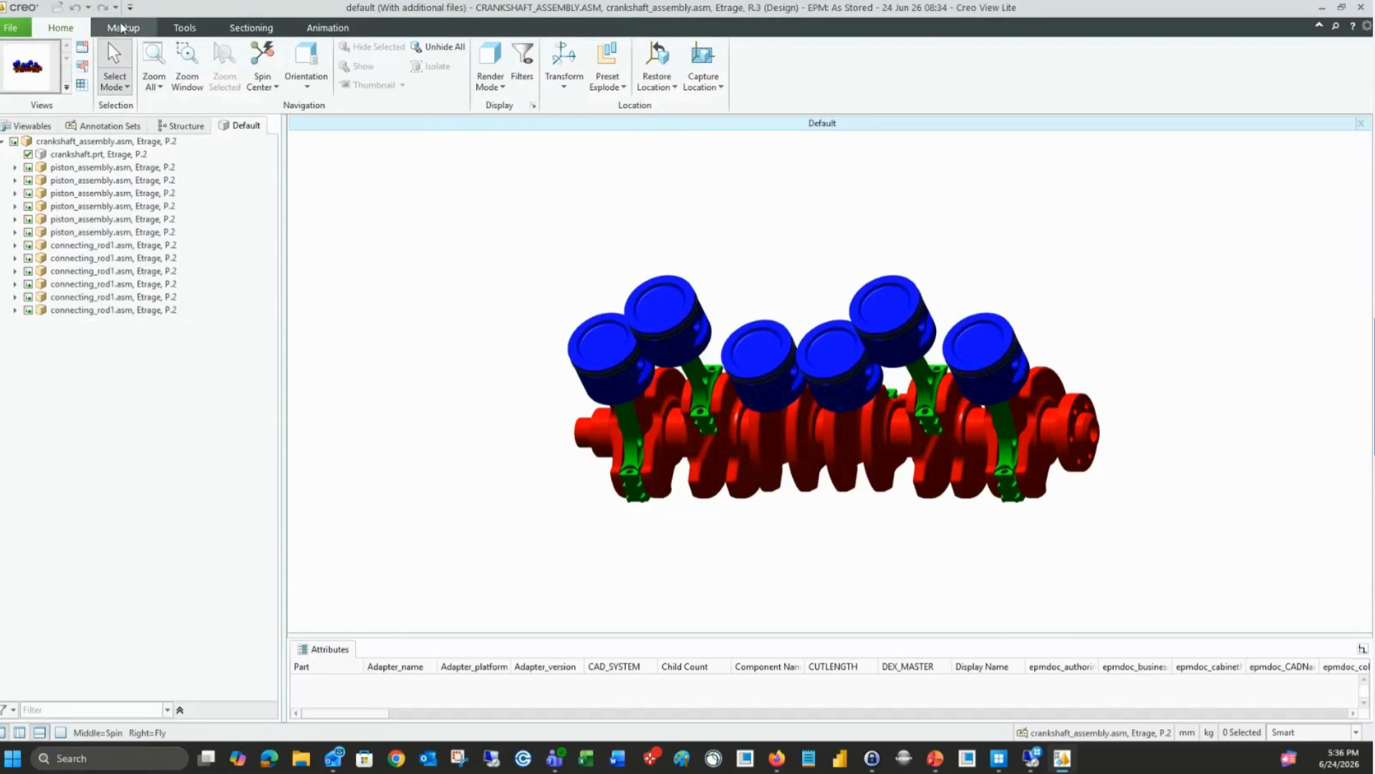
Measure the diameter of the second piston, place its label above the model and close Creo View without saving the annotation set
click(192, 32)
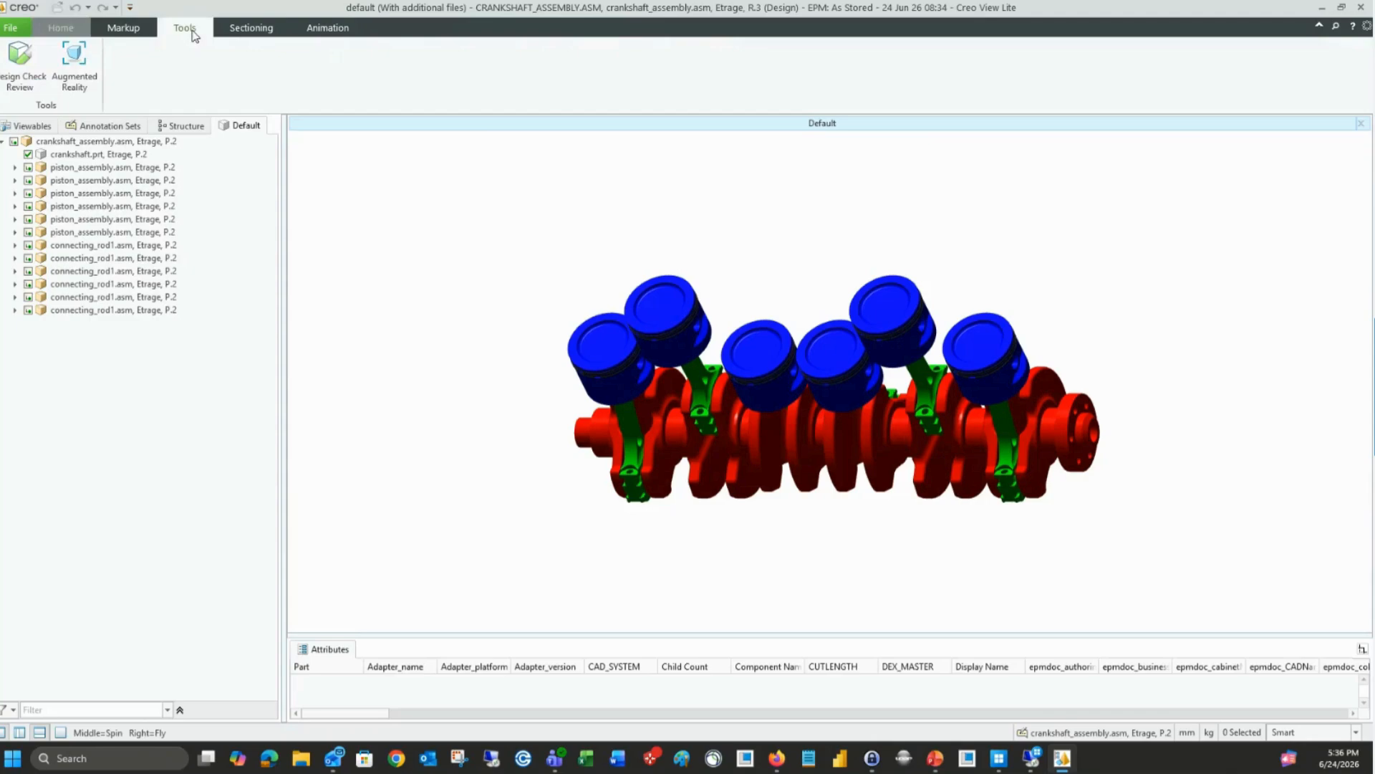
click(125, 29)
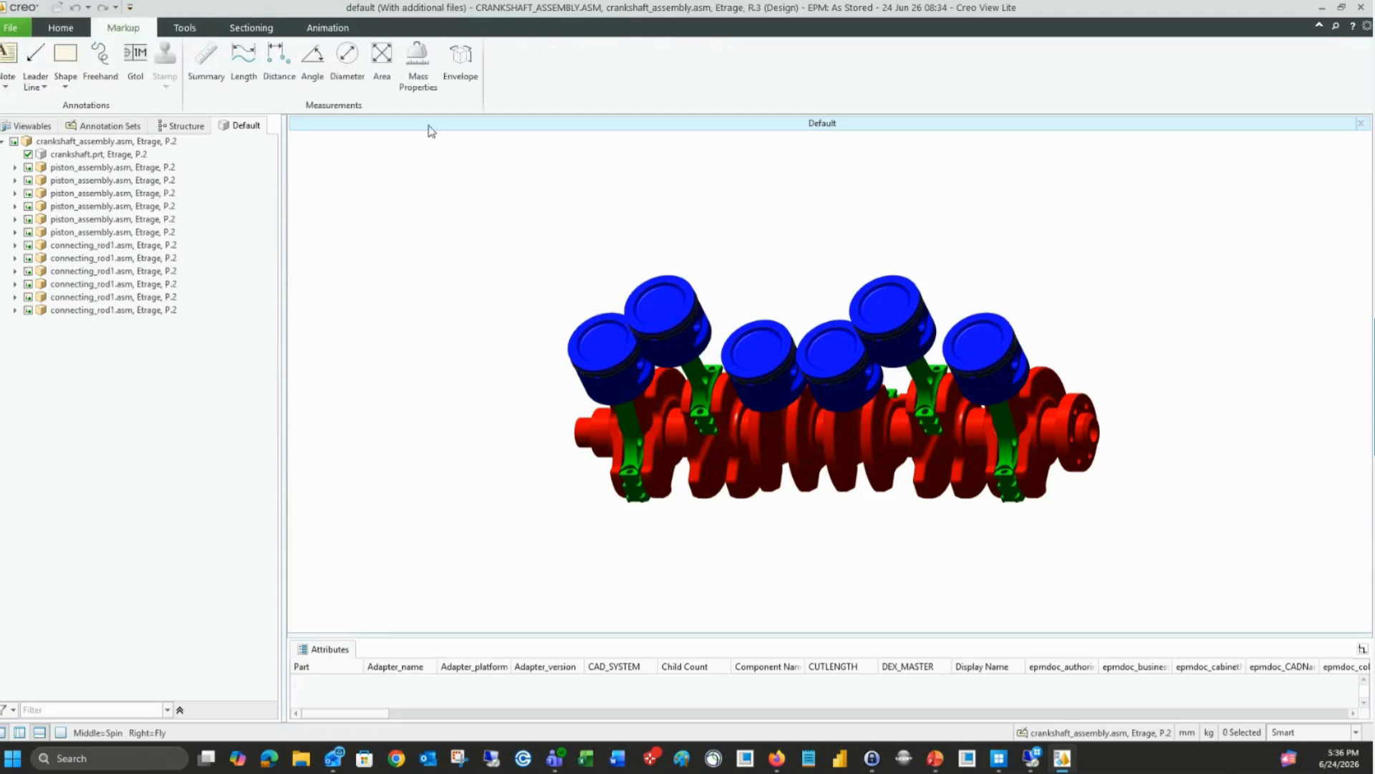
click(348, 57)
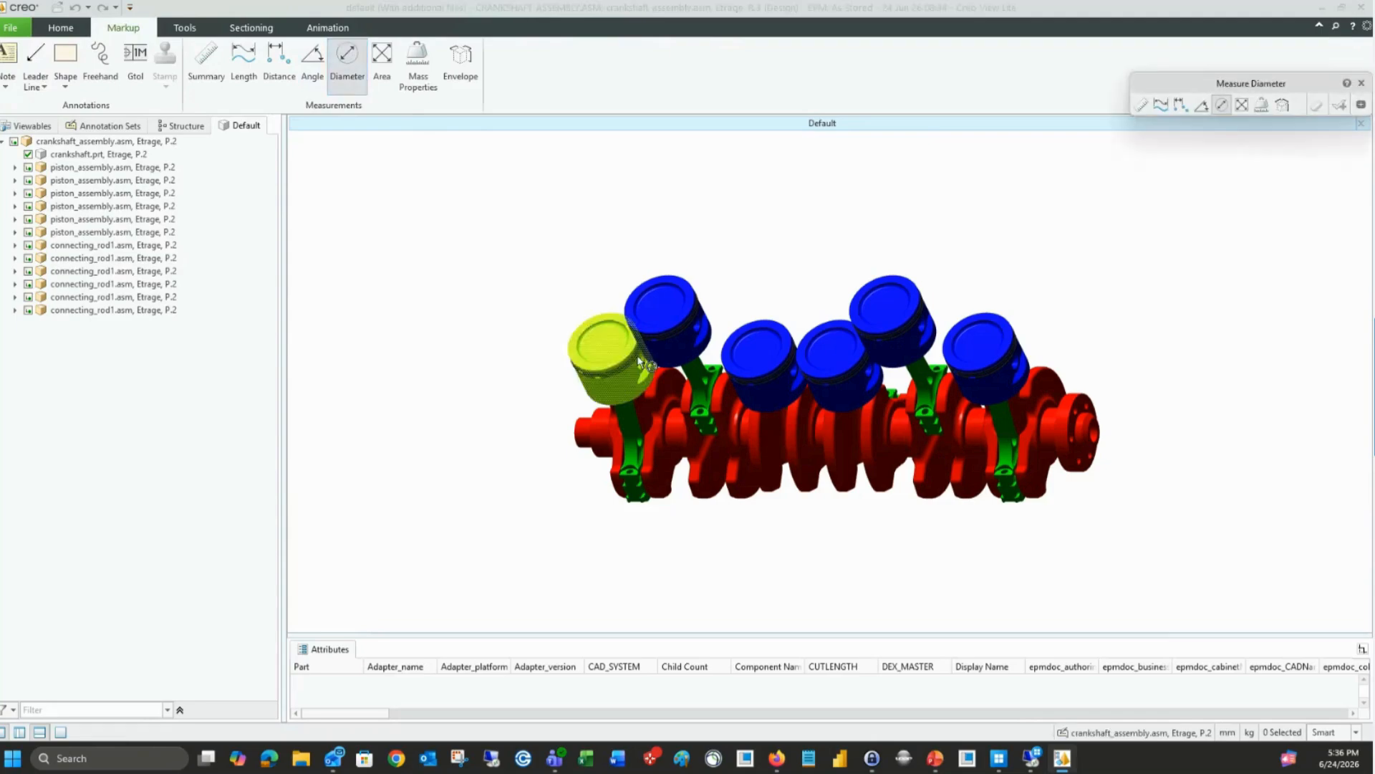
click(676, 331)
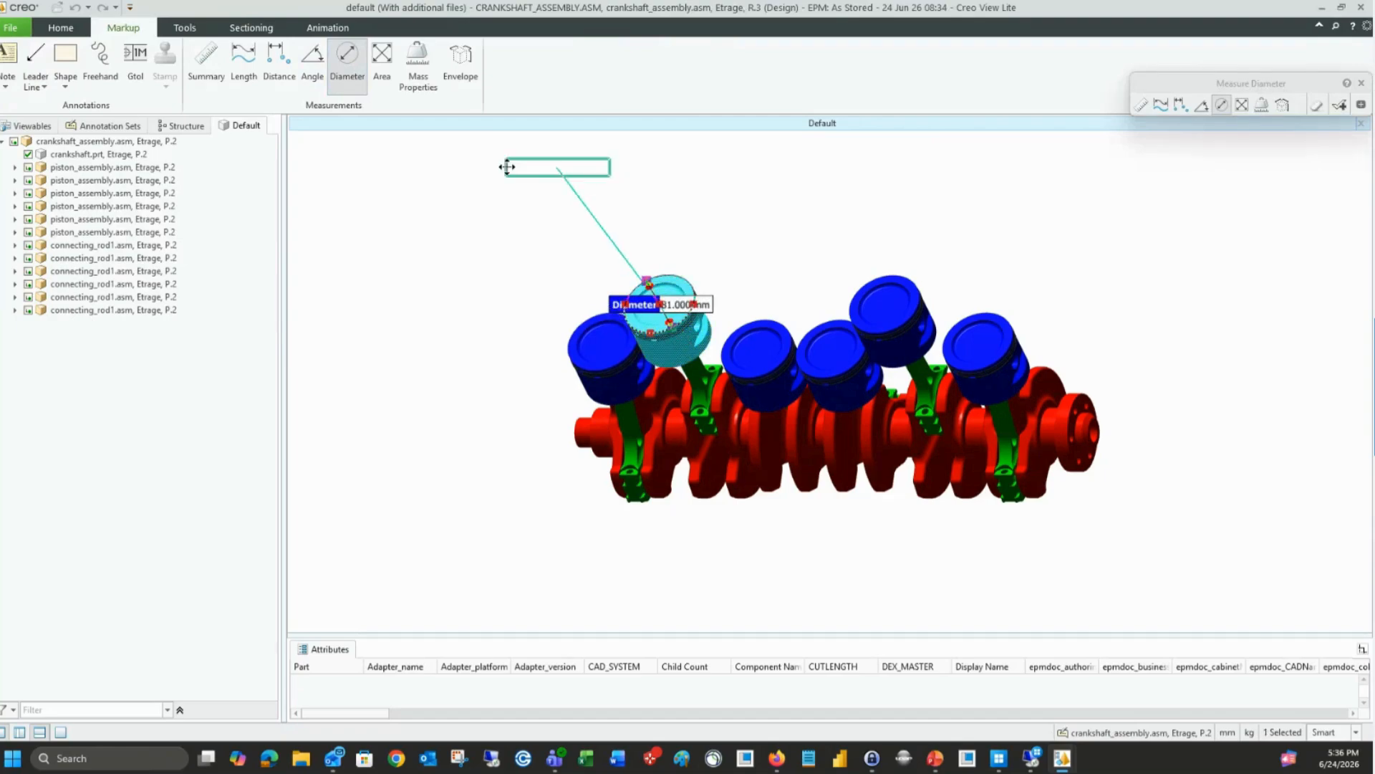
click(507, 166)
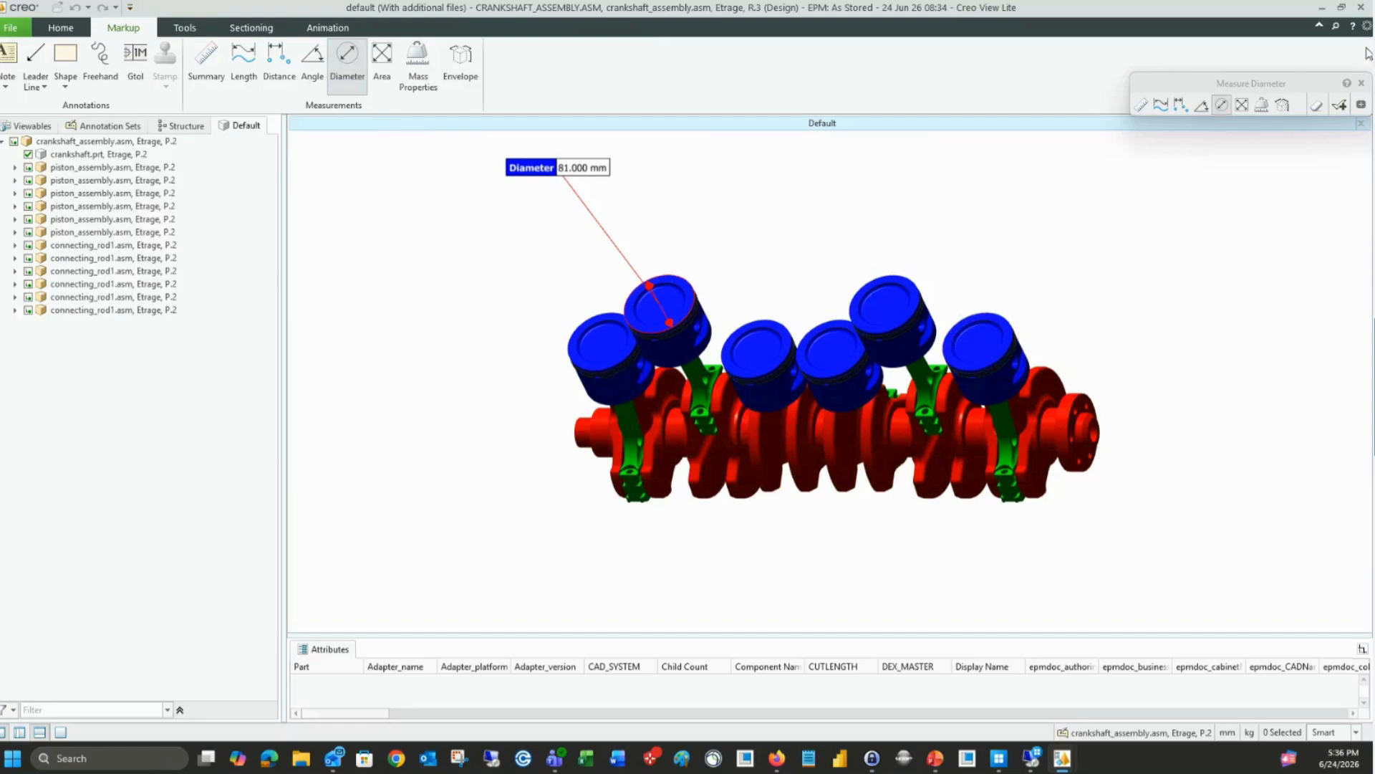
click(1359, 8)
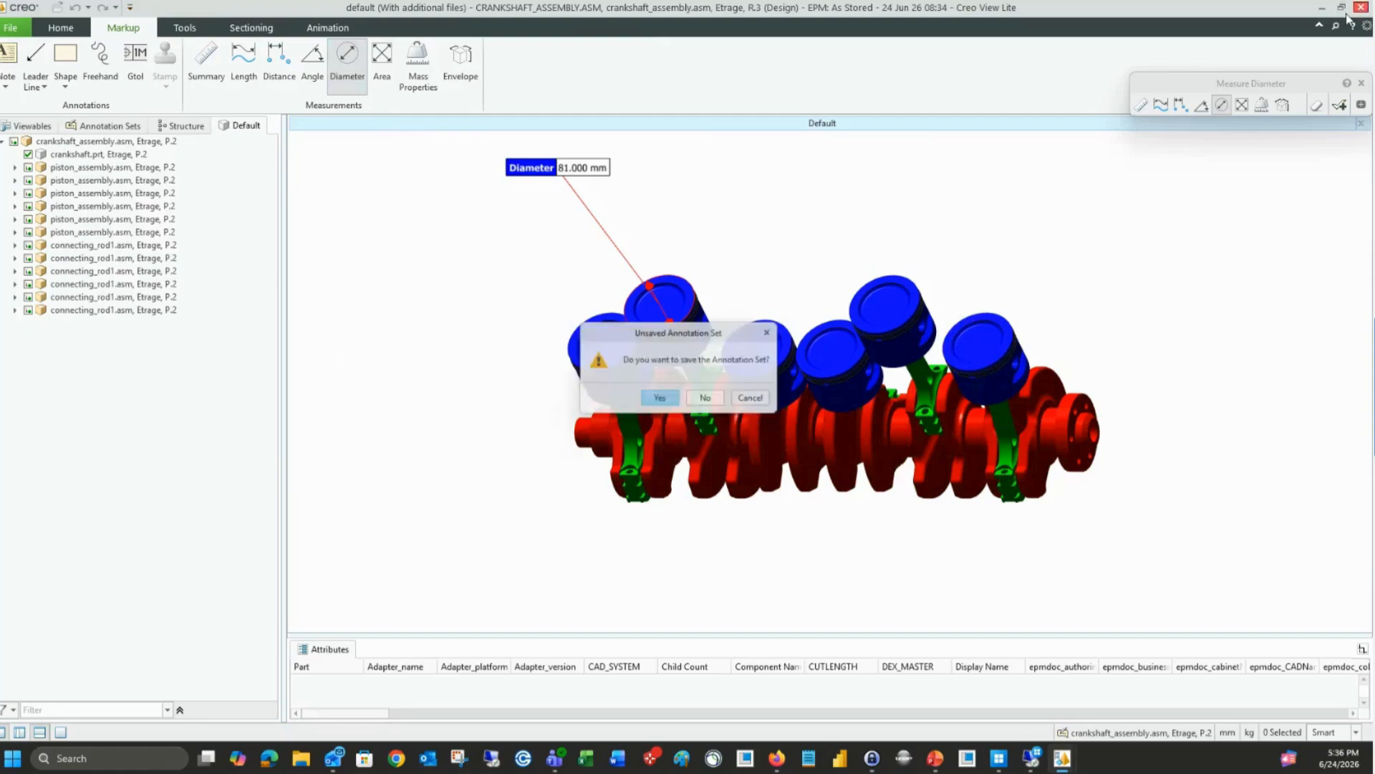
click(708, 400)
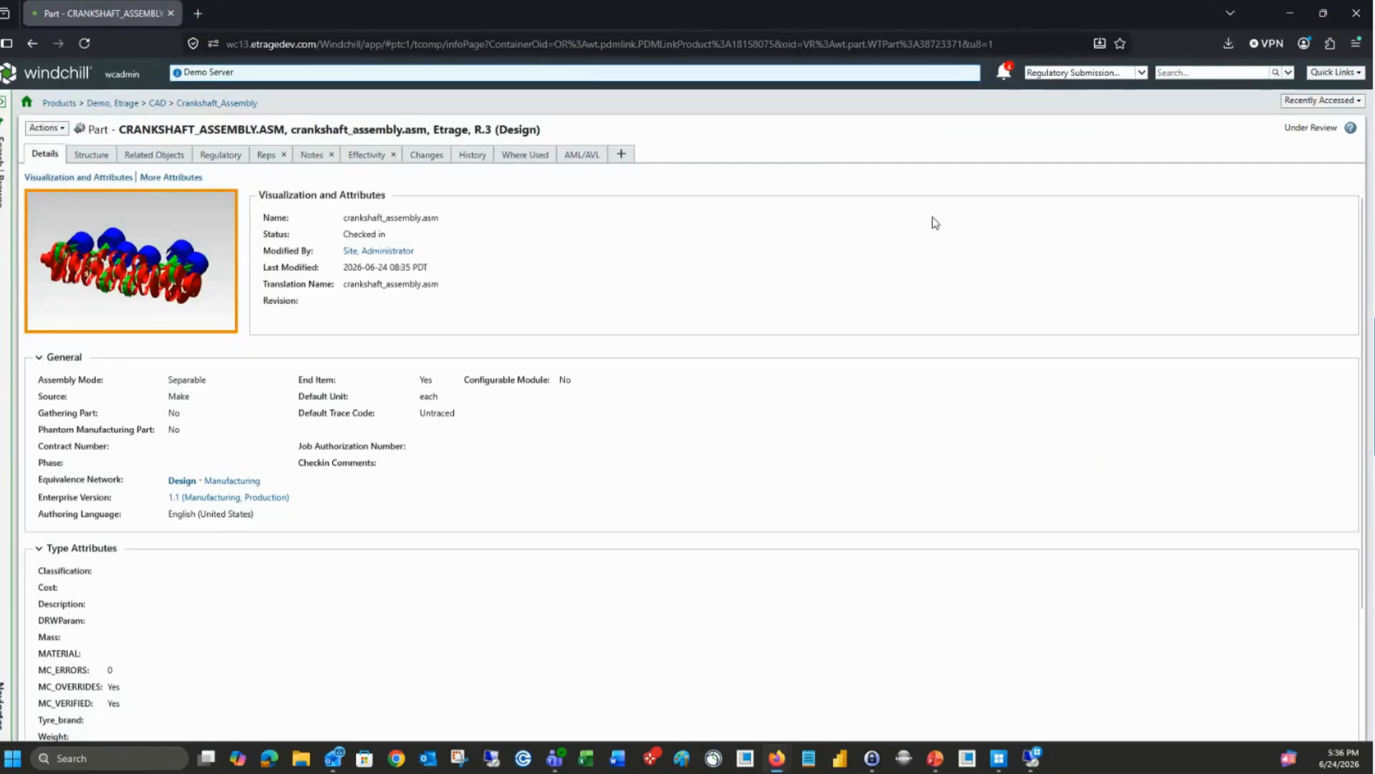
Reopen the Approve Promotion Request task from the home page and complete it with the Approve routing option and no comments
click(66, 79)
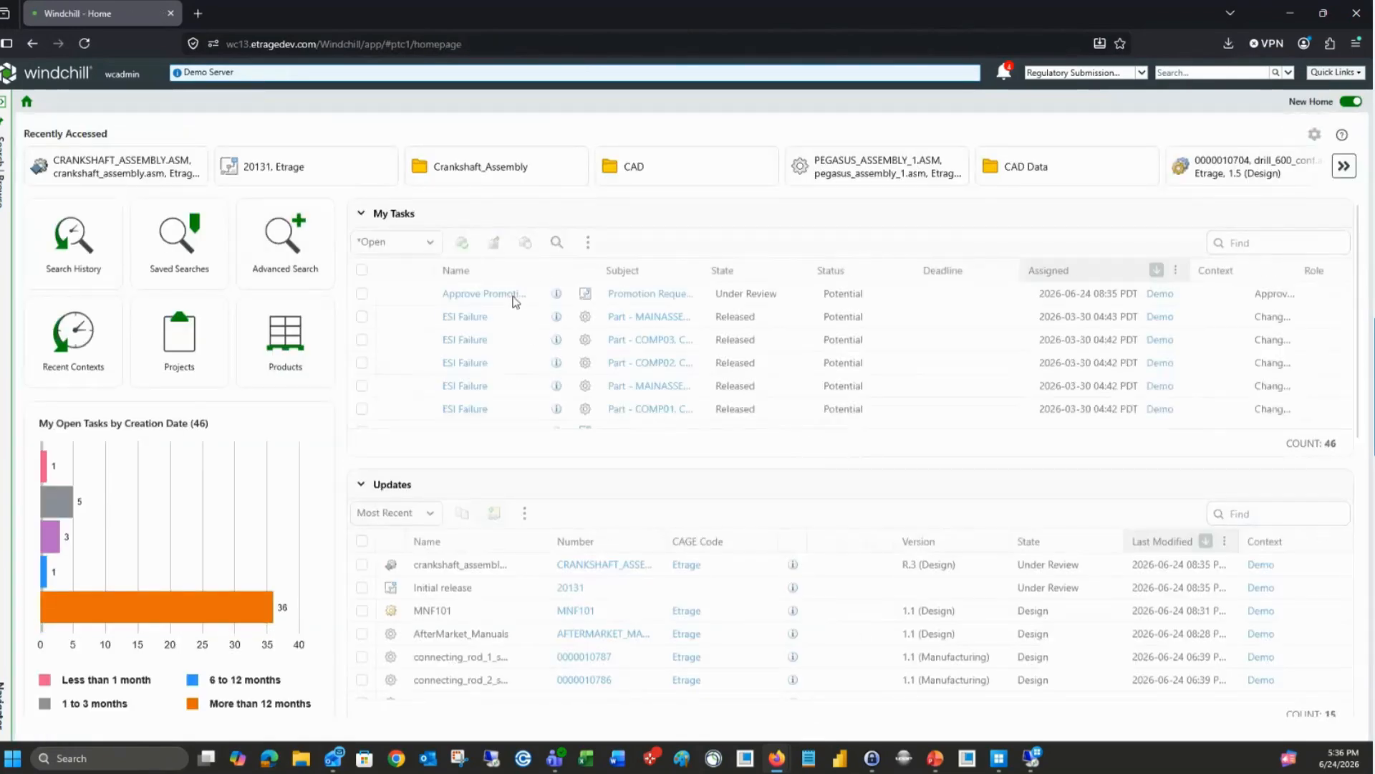
click(495, 295)
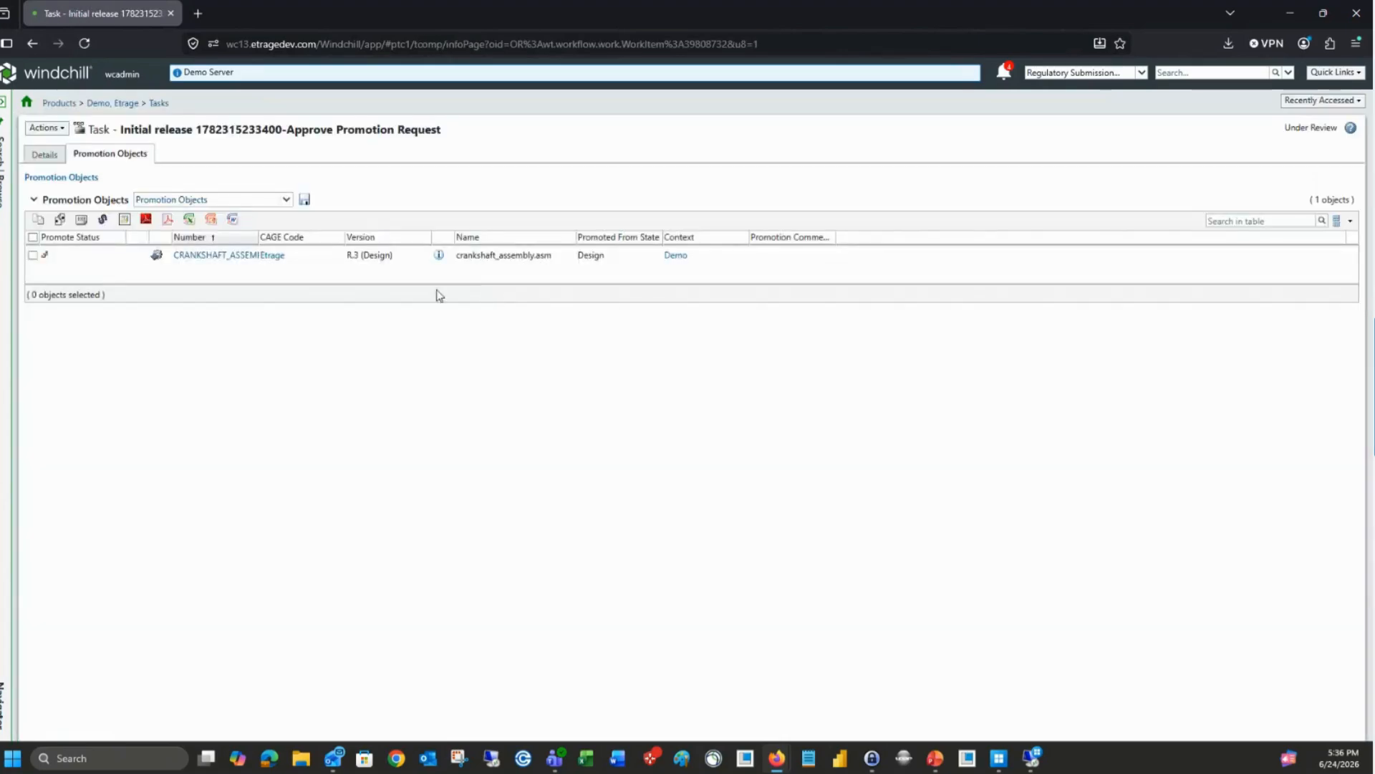
click(44, 154)
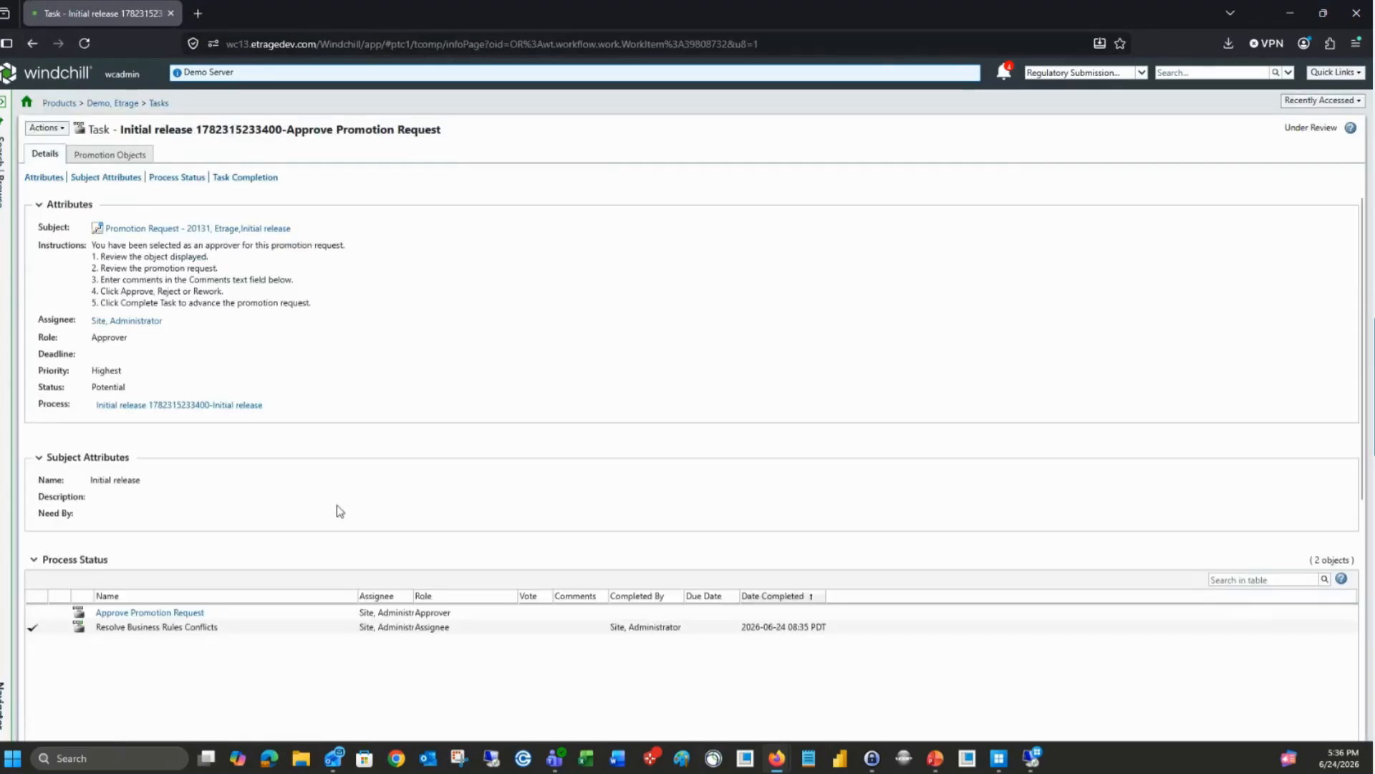
click(179, 613)
scroll(319, 491, down, 4)
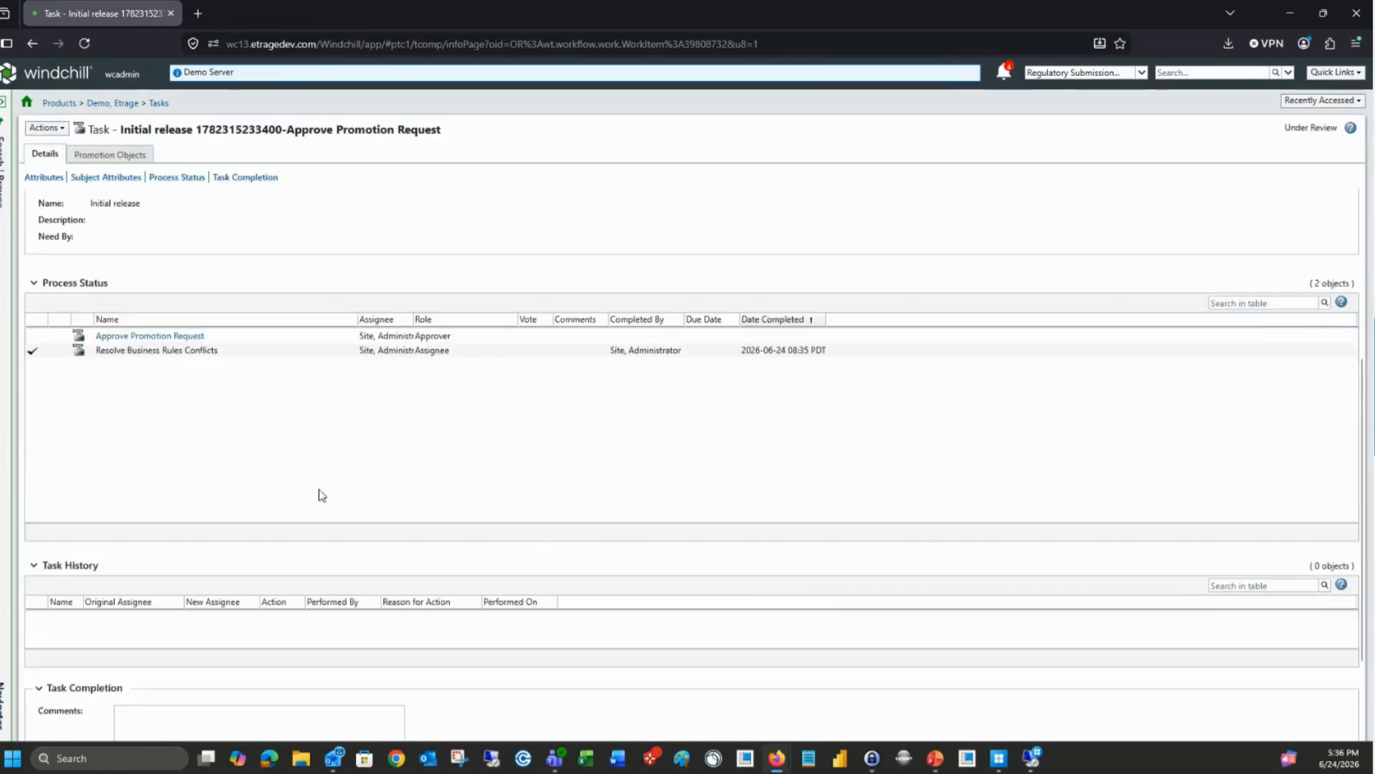
scroll(480, 654, down, 2)
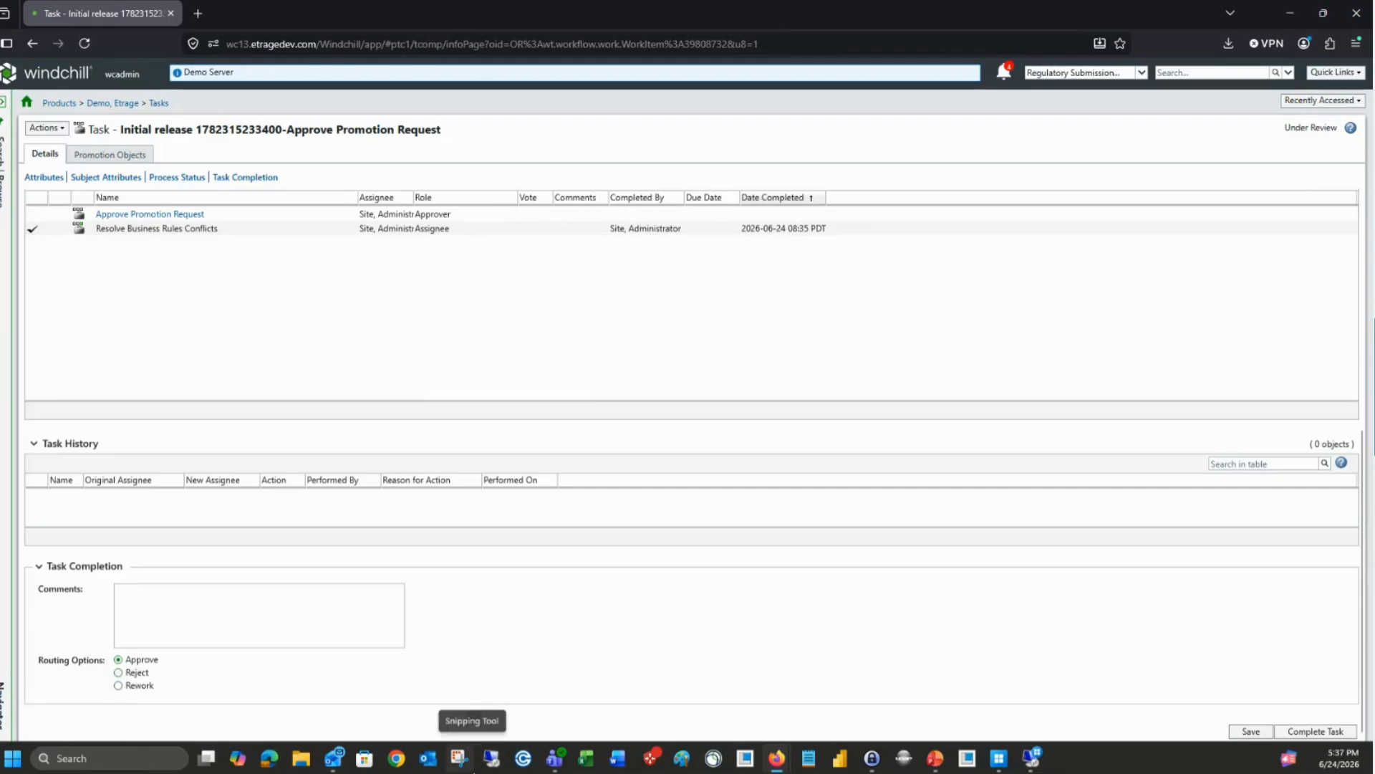
click(207, 593)
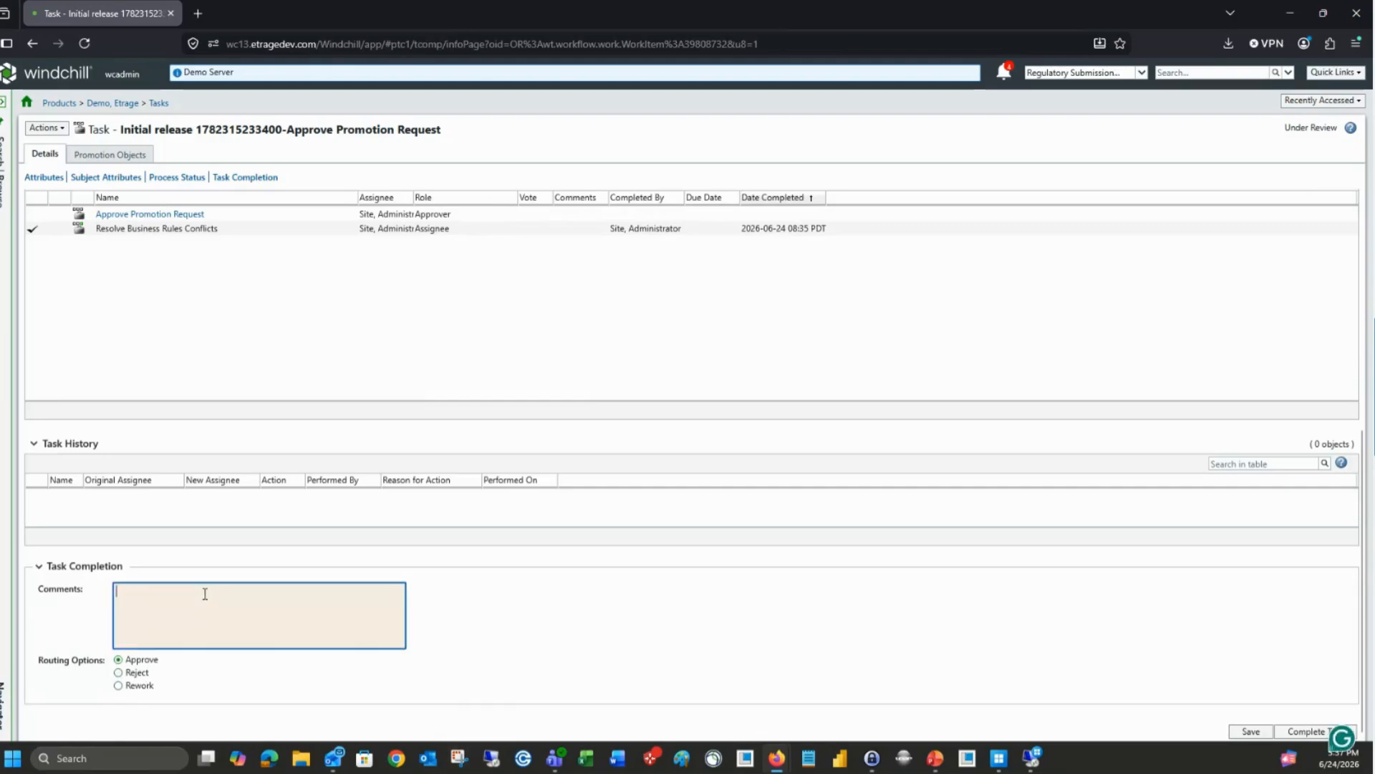
click(1289, 736)
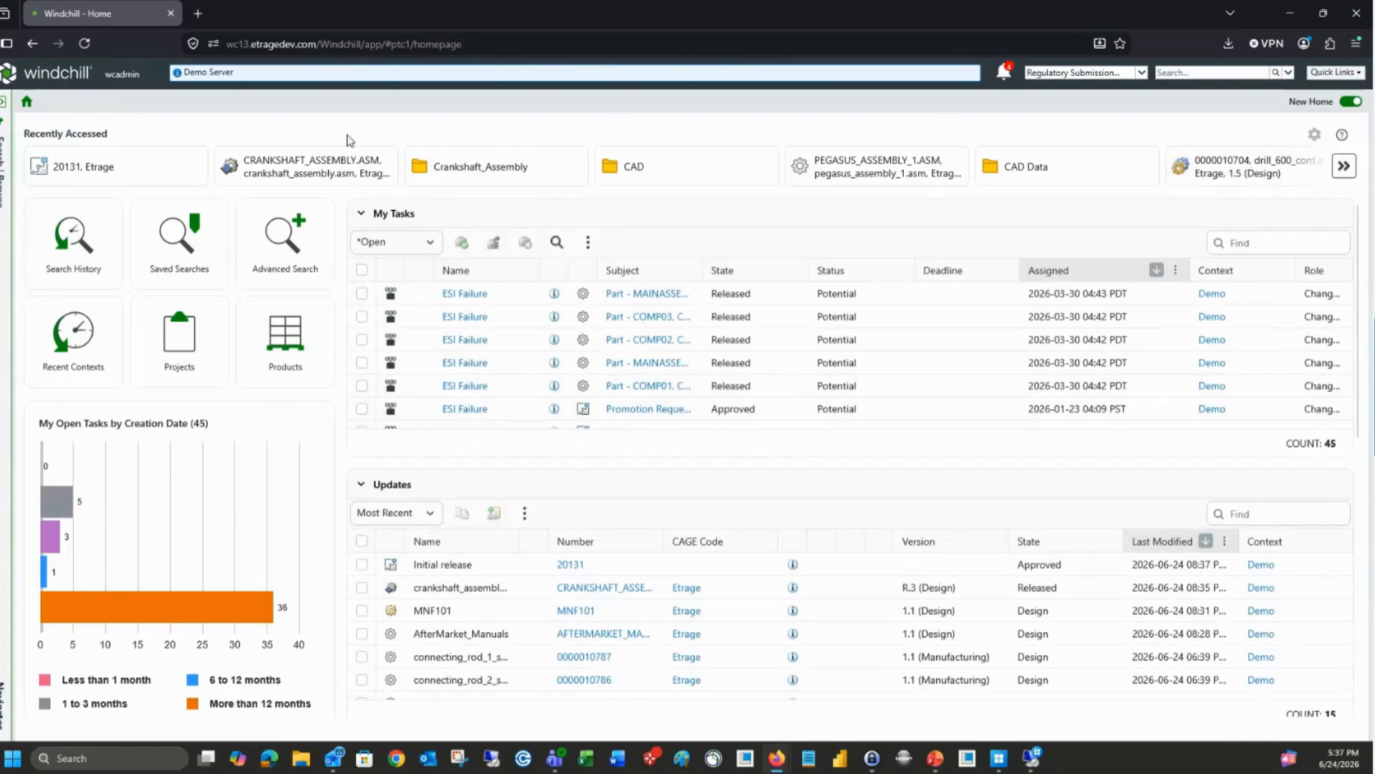
Check the crankshaft assembly's release state and version history, and open the promotion request that authorized version R.3
click(337, 178)
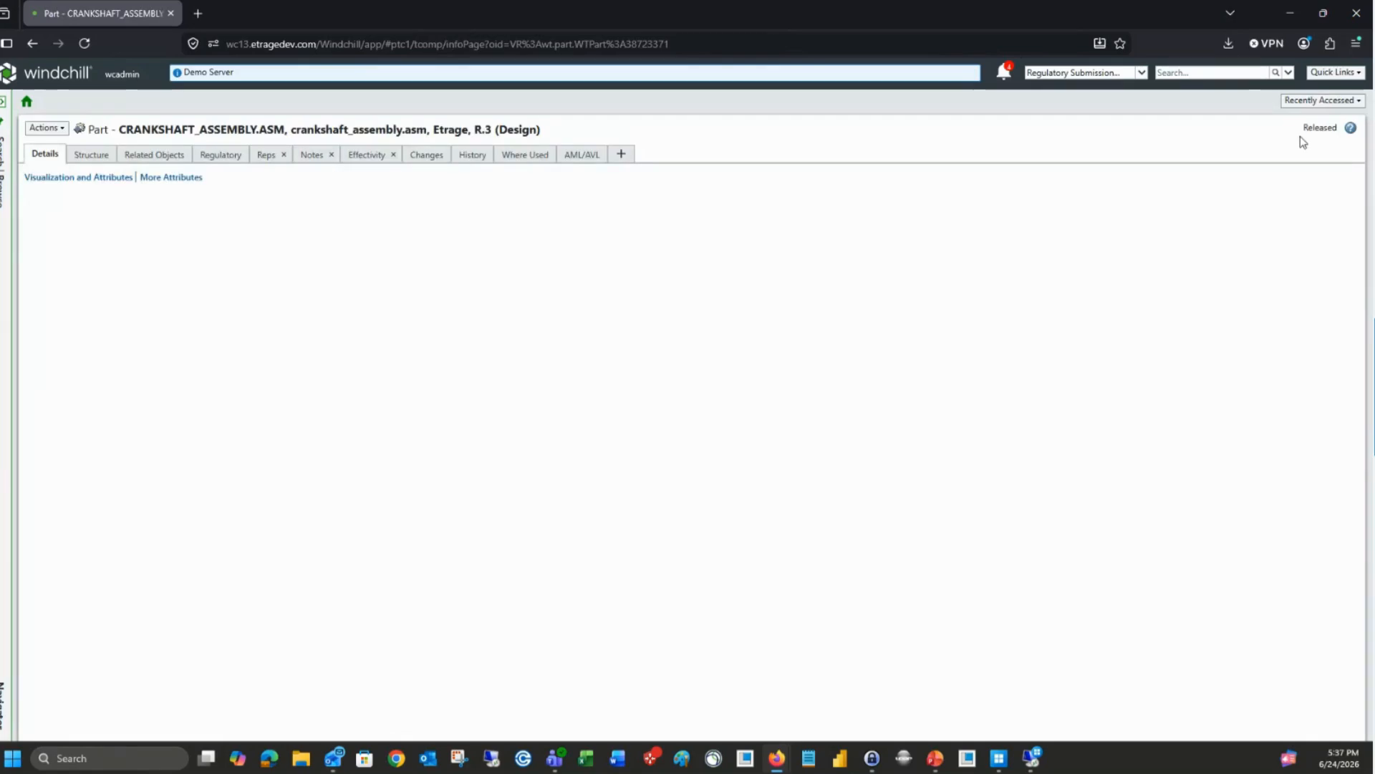
double_click(1318, 128)
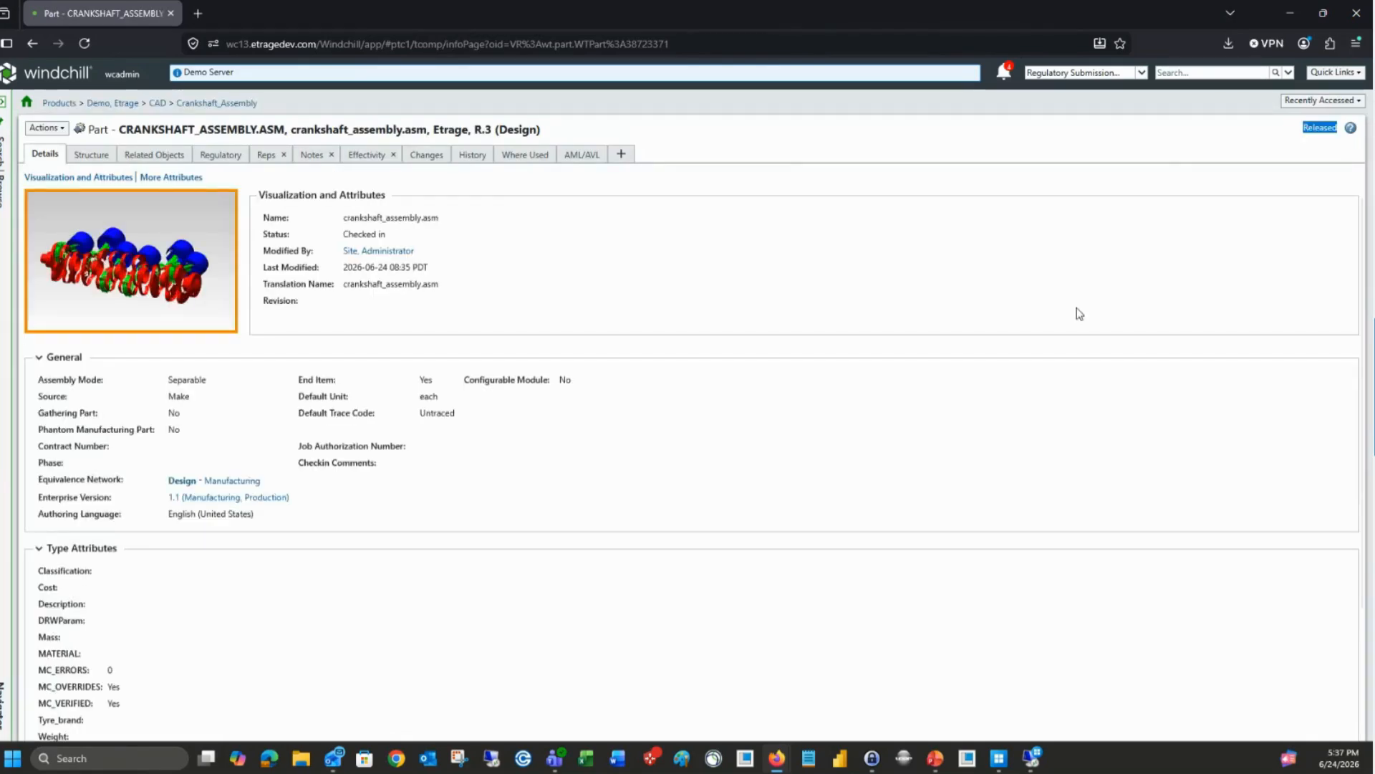
click(478, 158)
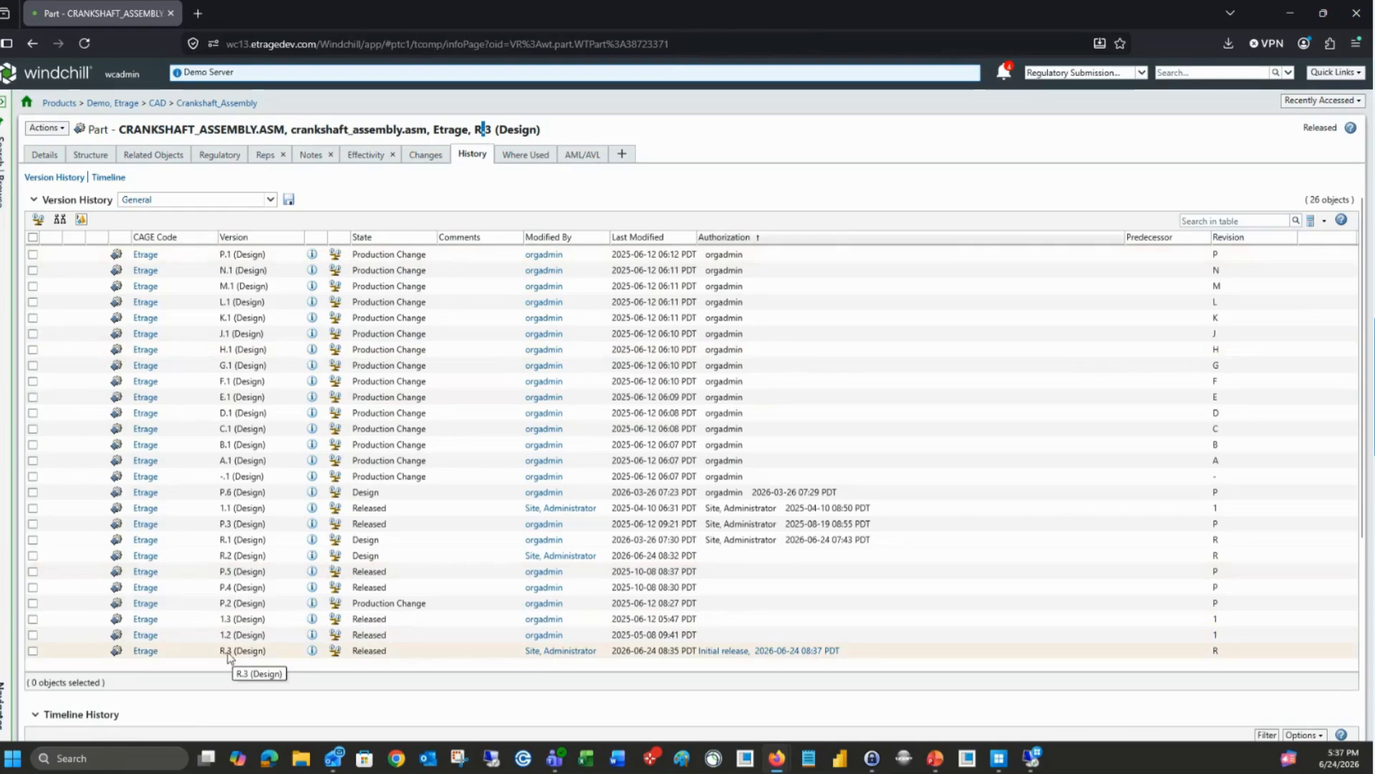
click(806, 652)
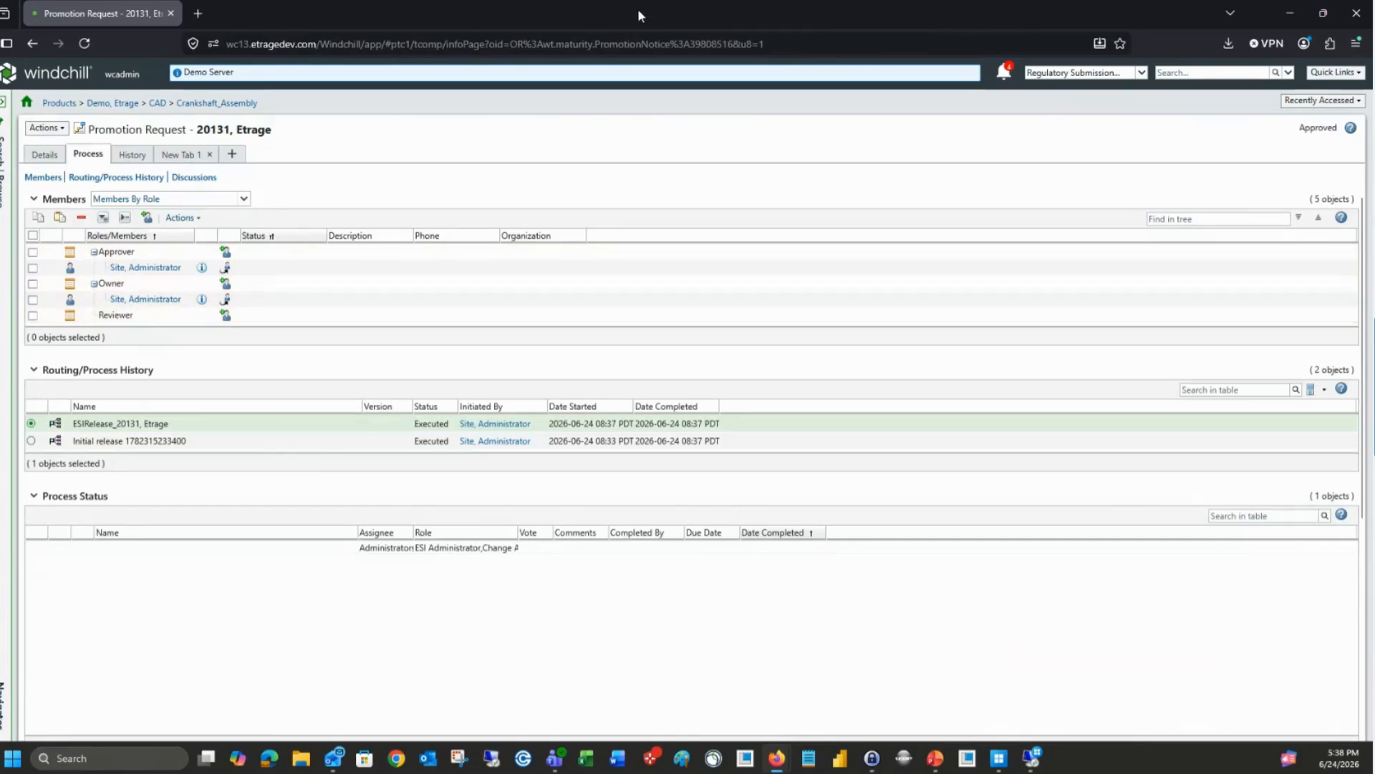
Return to the recently accessed crankshaft assembly and start a new change request for it
click(1314, 100)
click(1096, 137)
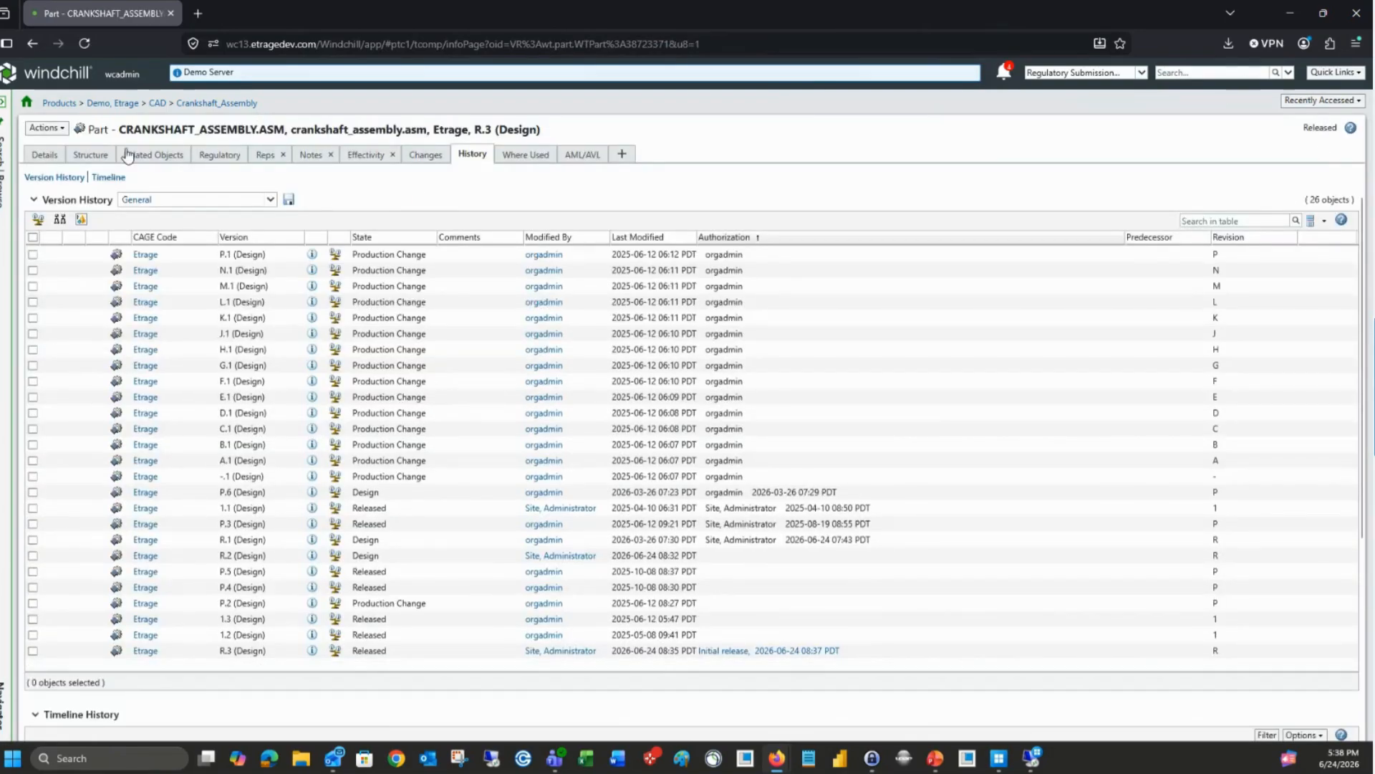
click(48, 128)
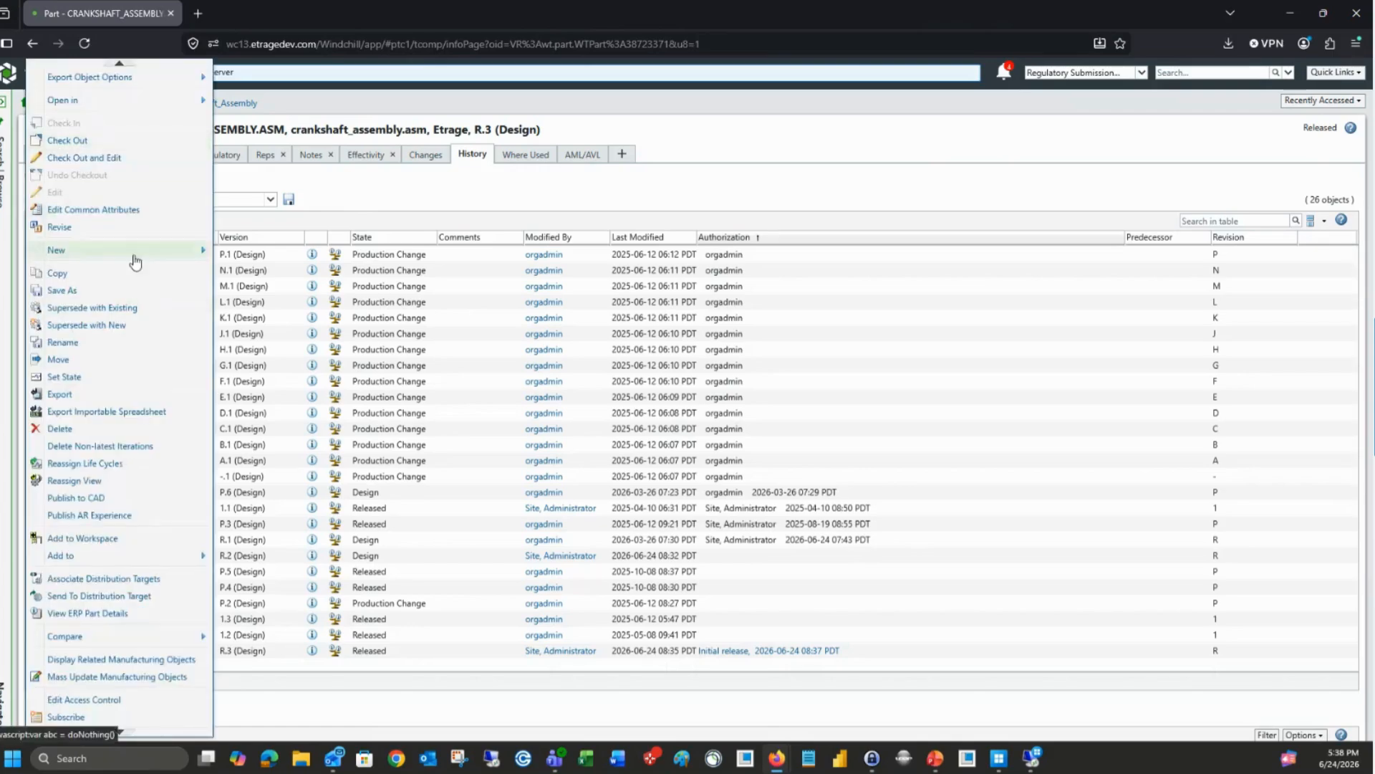
mouse_move(136, 259)
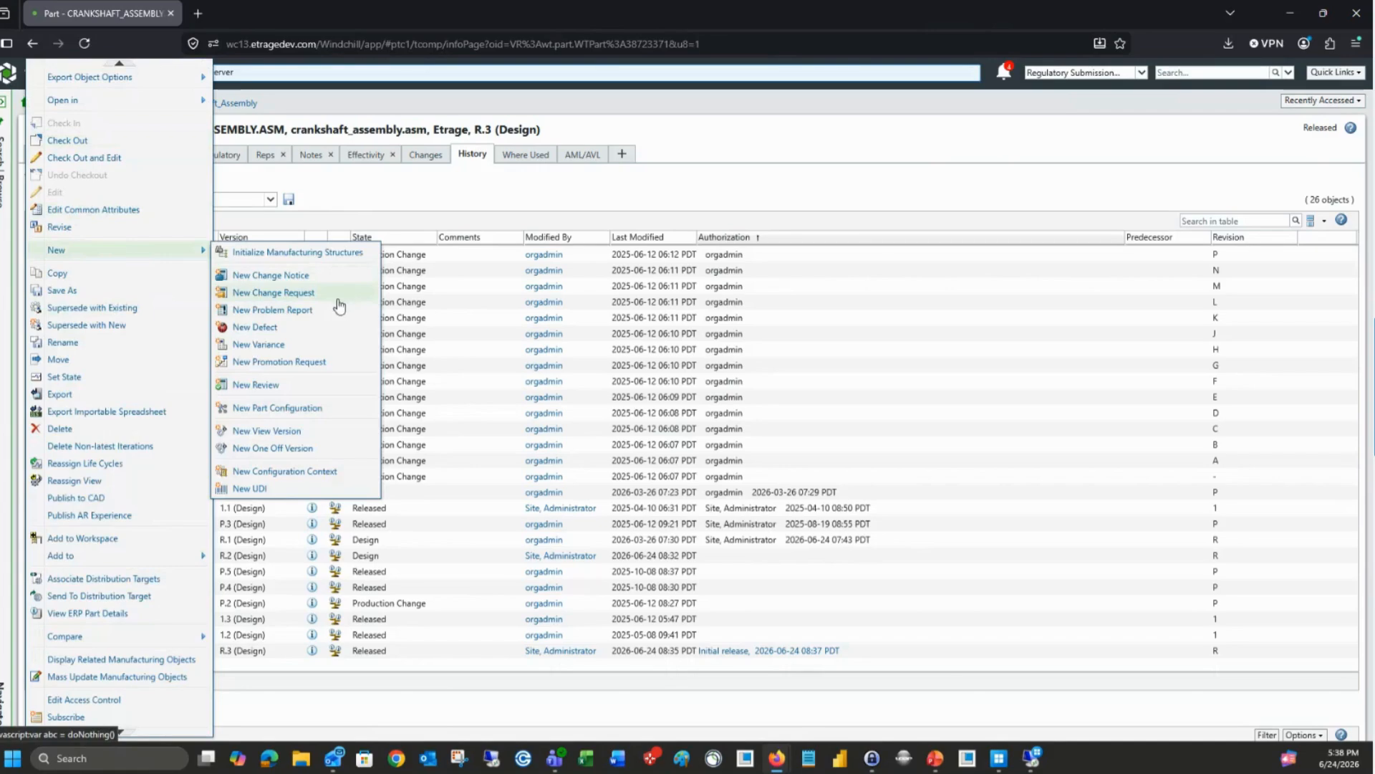
click(310, 293)
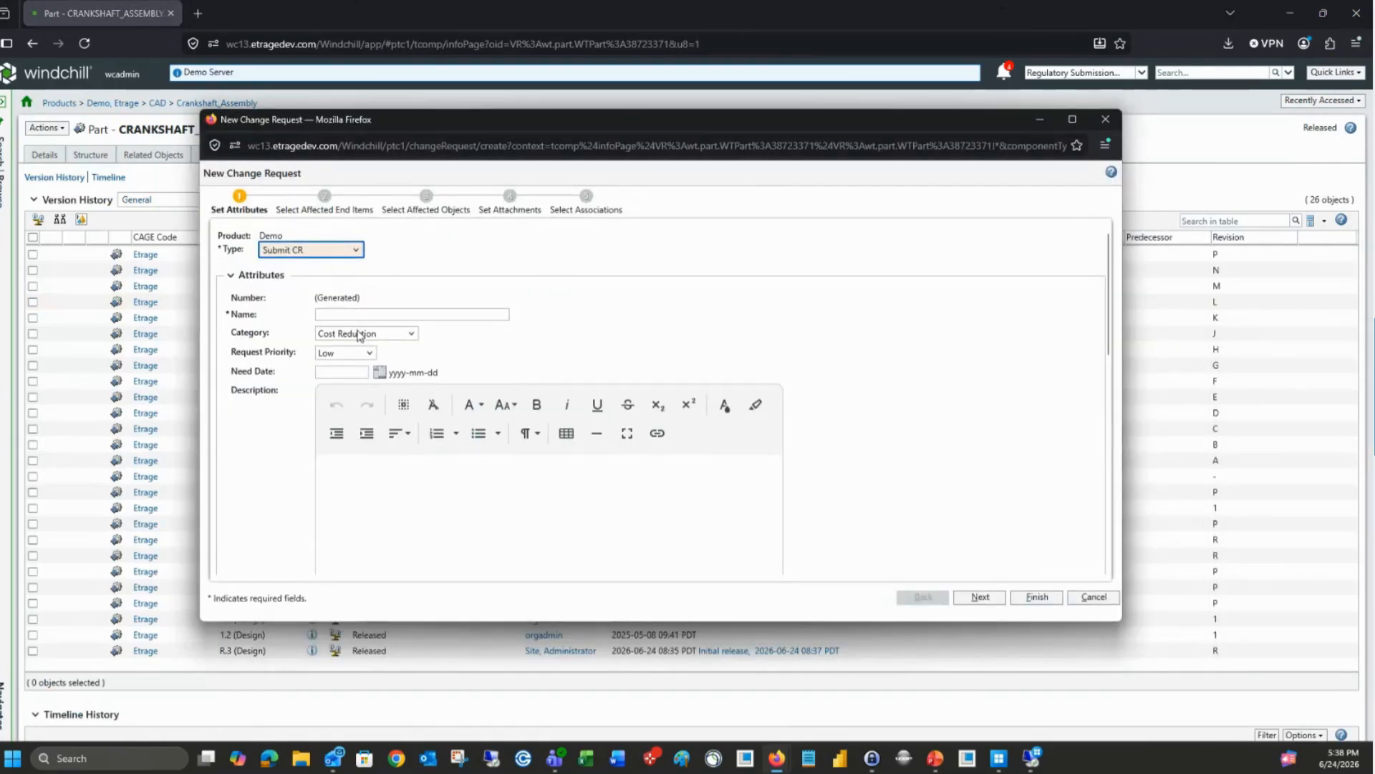
click(356, 314)
click(363, 319)
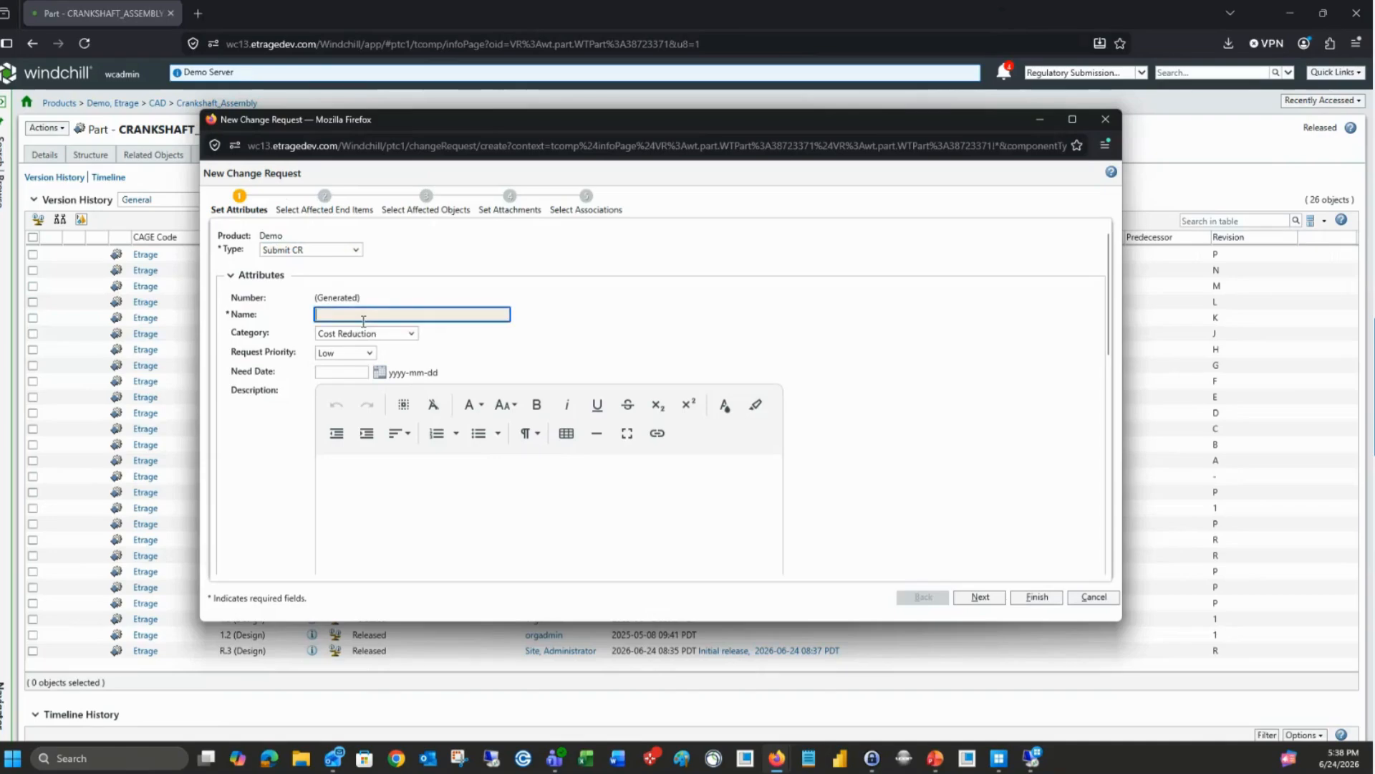
text(CR1)
Set the change request's type to Change Request Form, name it CR1, choose the Design Issue category and proceed to the affected end items
click(315, 249)
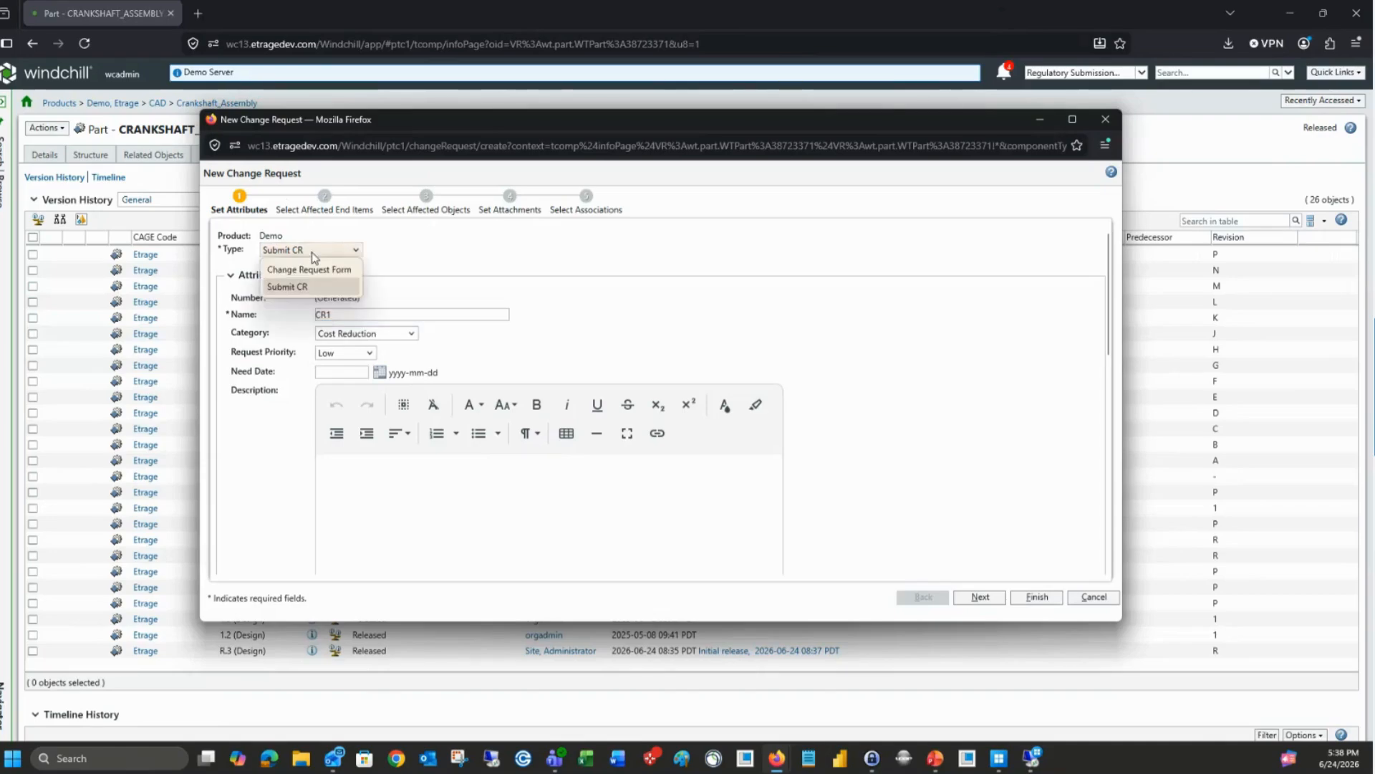
click(322, 271)
click(338, 314)
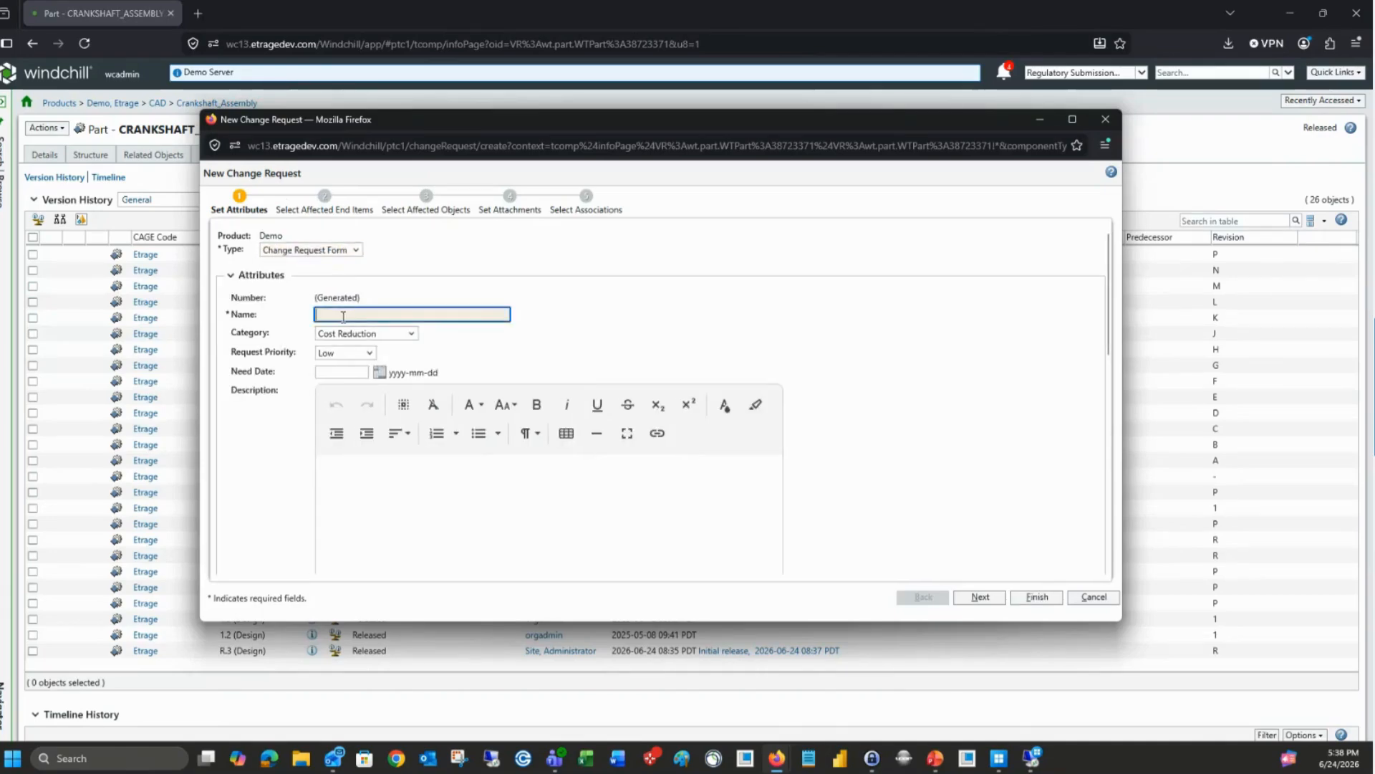
text(CR1)
click(346, 333)
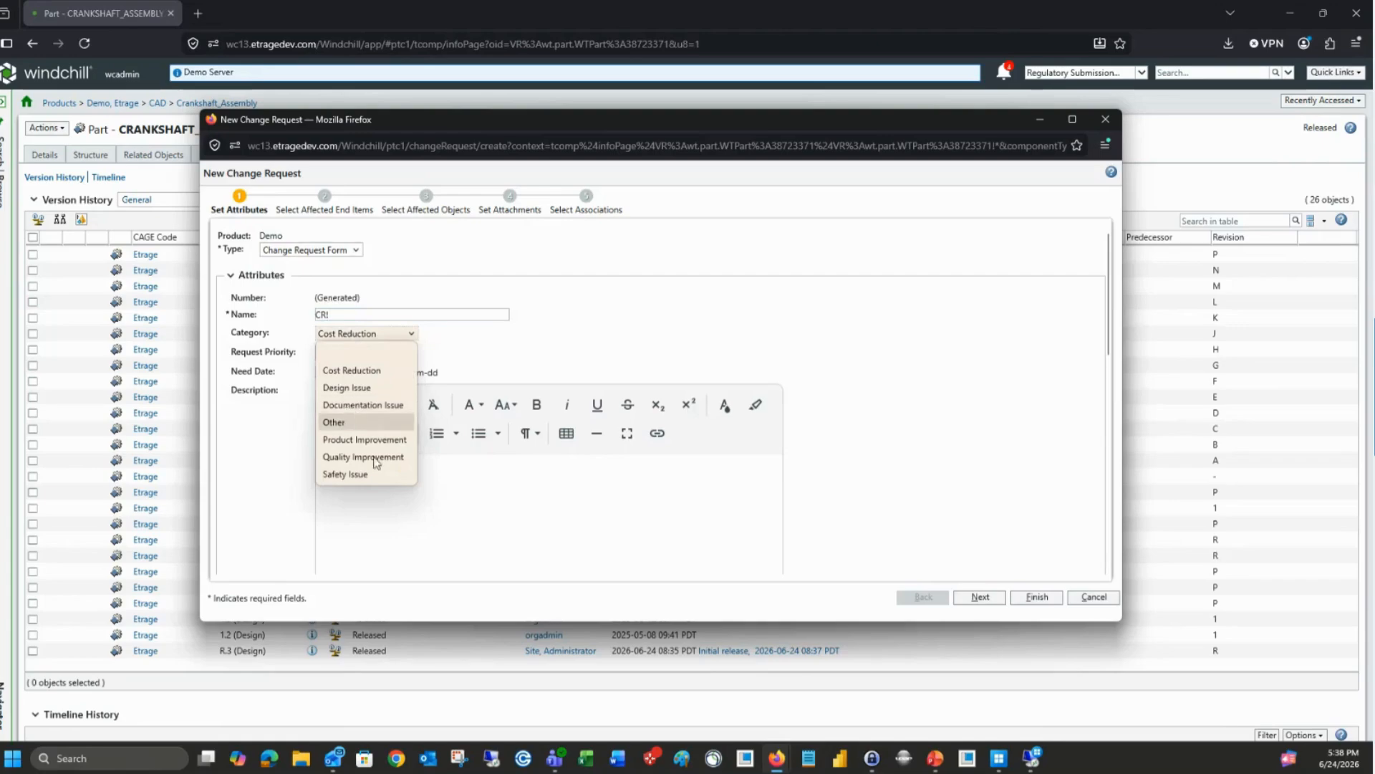
click(355, 389)
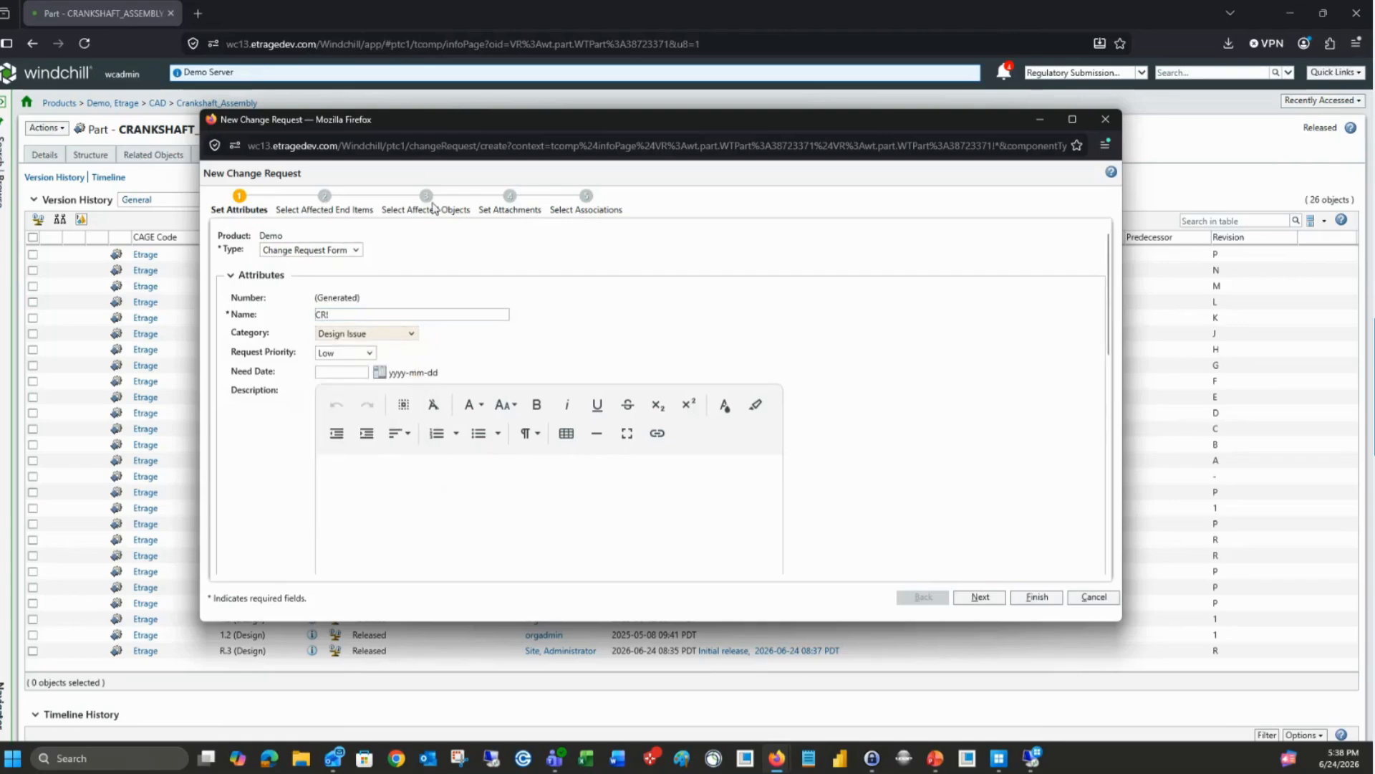
click(987, 601)
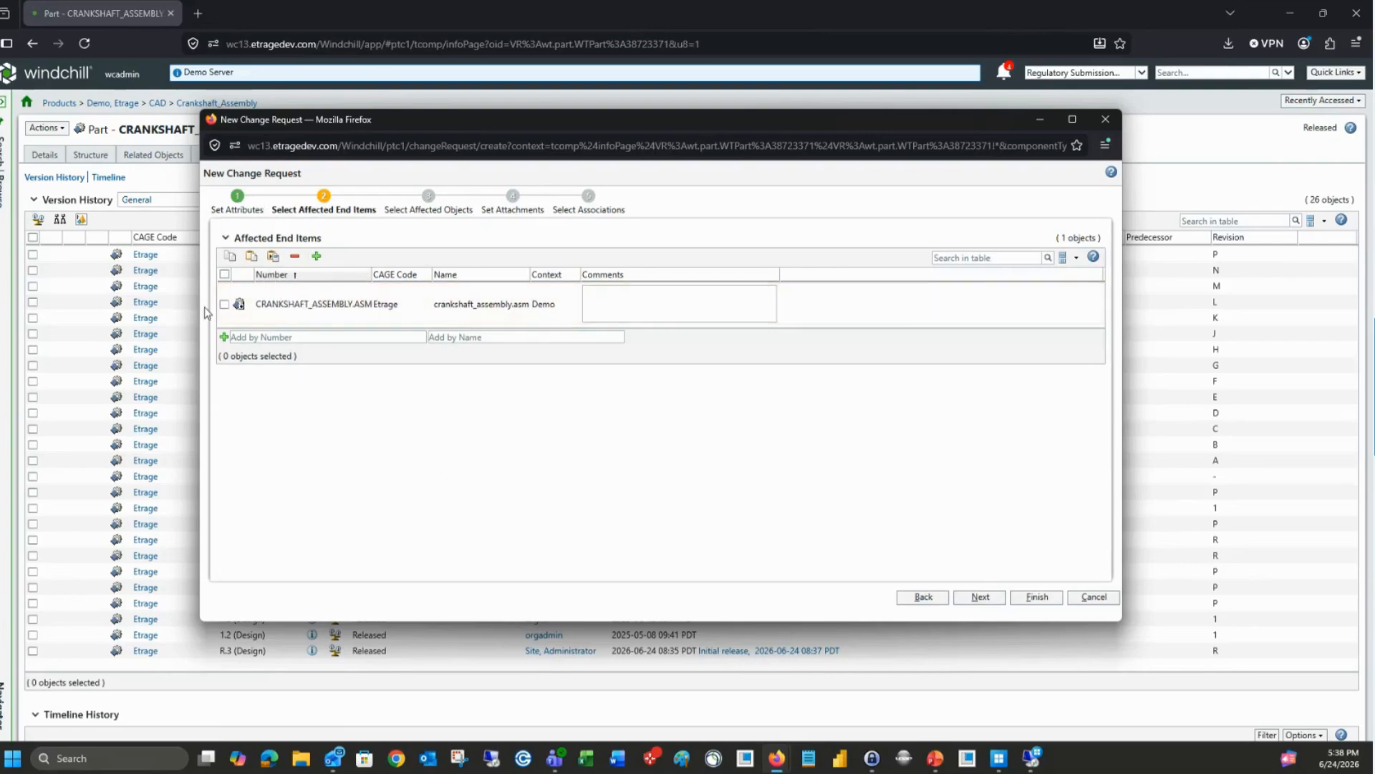
Proceed to the change request's affected objects and discard the unfinished request
click(995, 600)
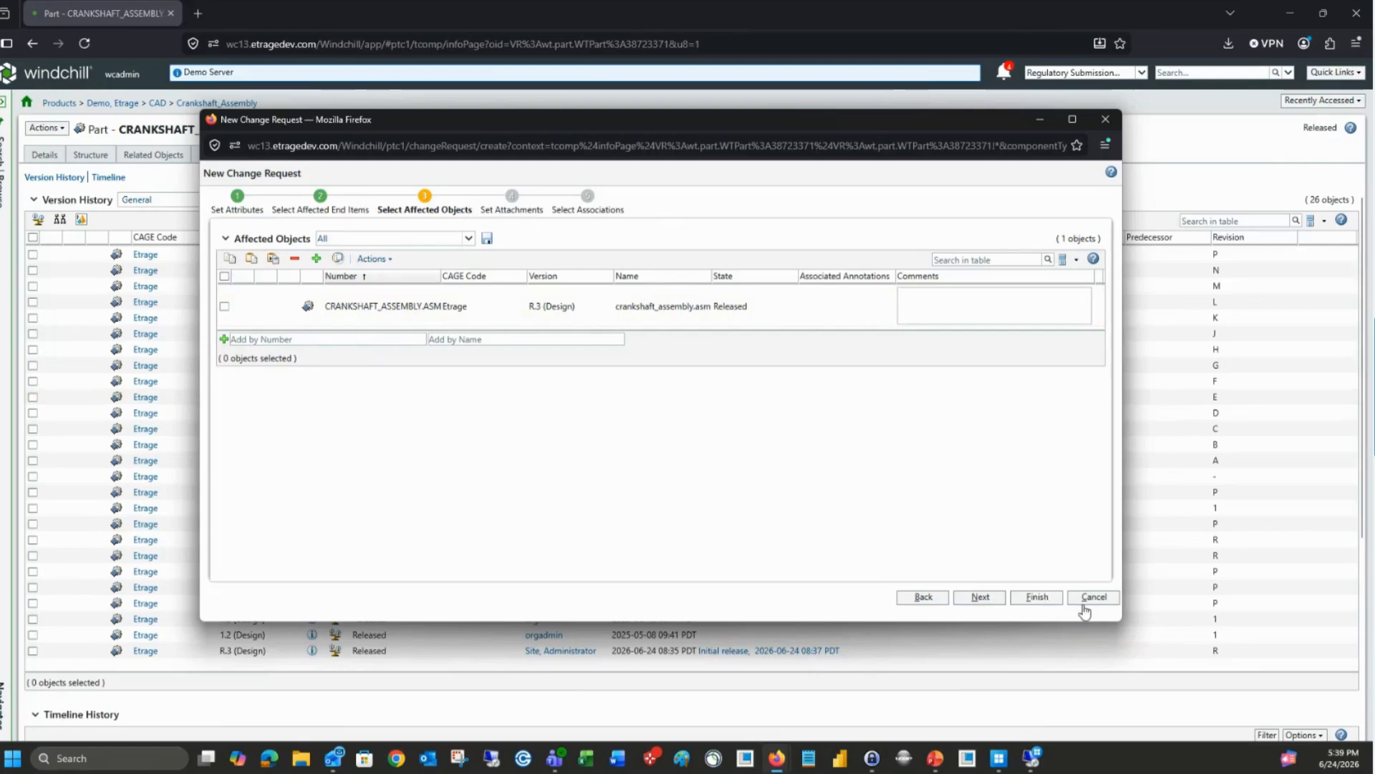
click(1109, 124)
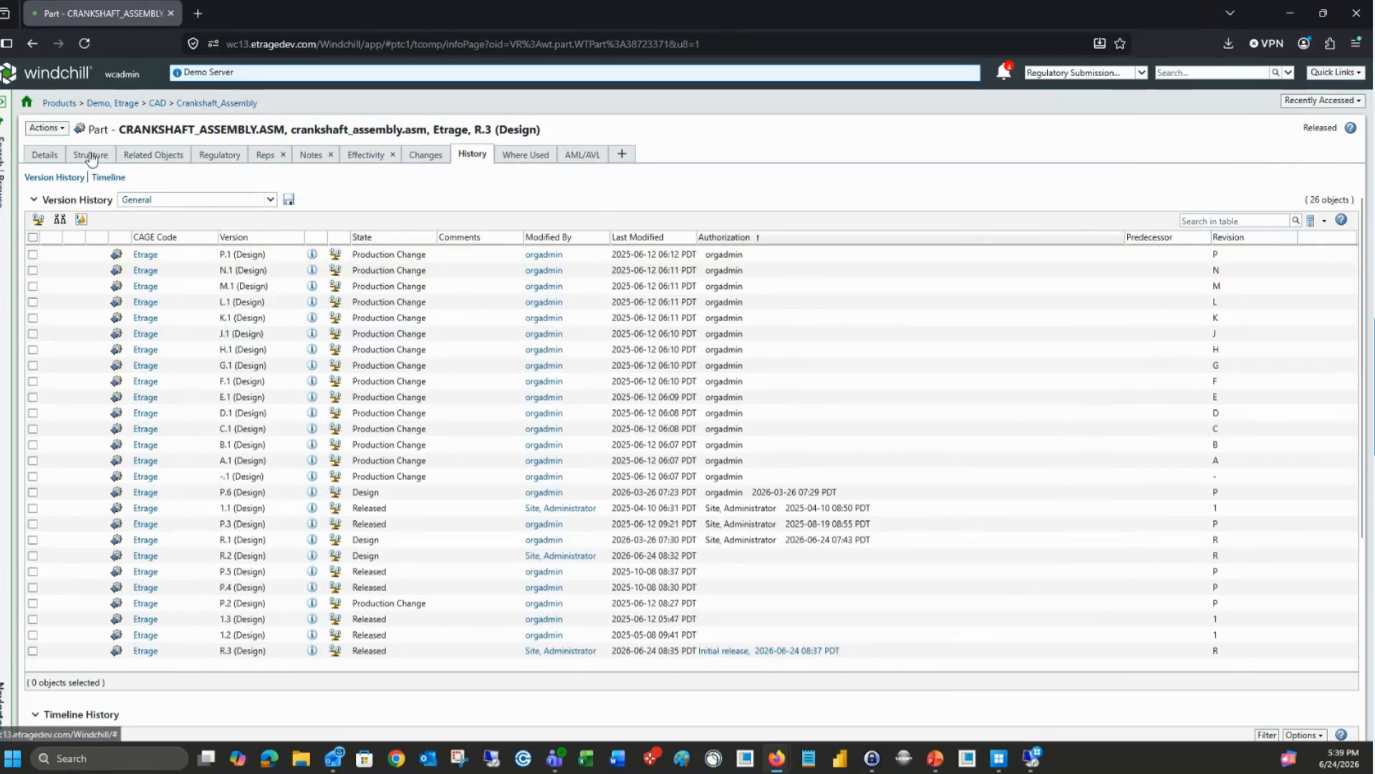
Start a change notice for the crankshaft assembly, review its implementation plan and cancel the notice
click(45, 128)
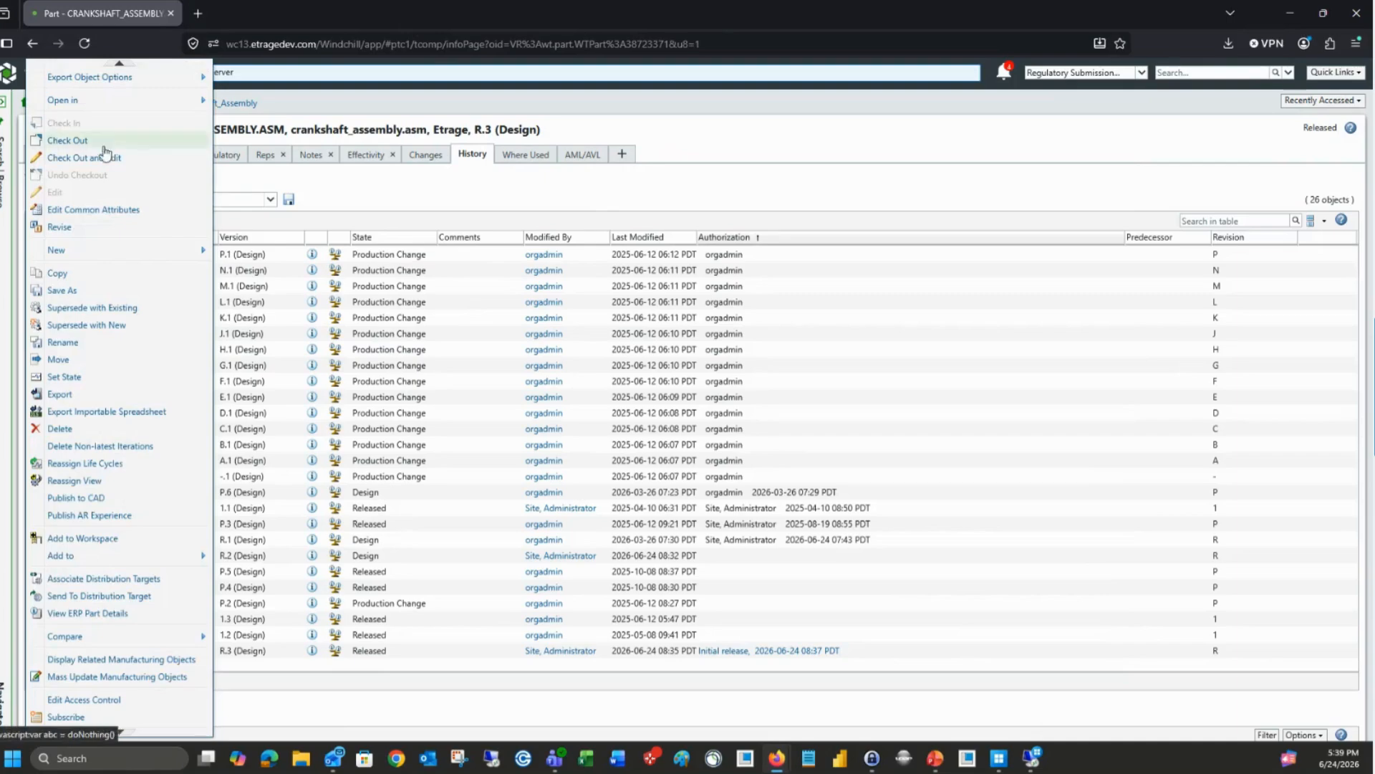
mouse_move(157, 259)
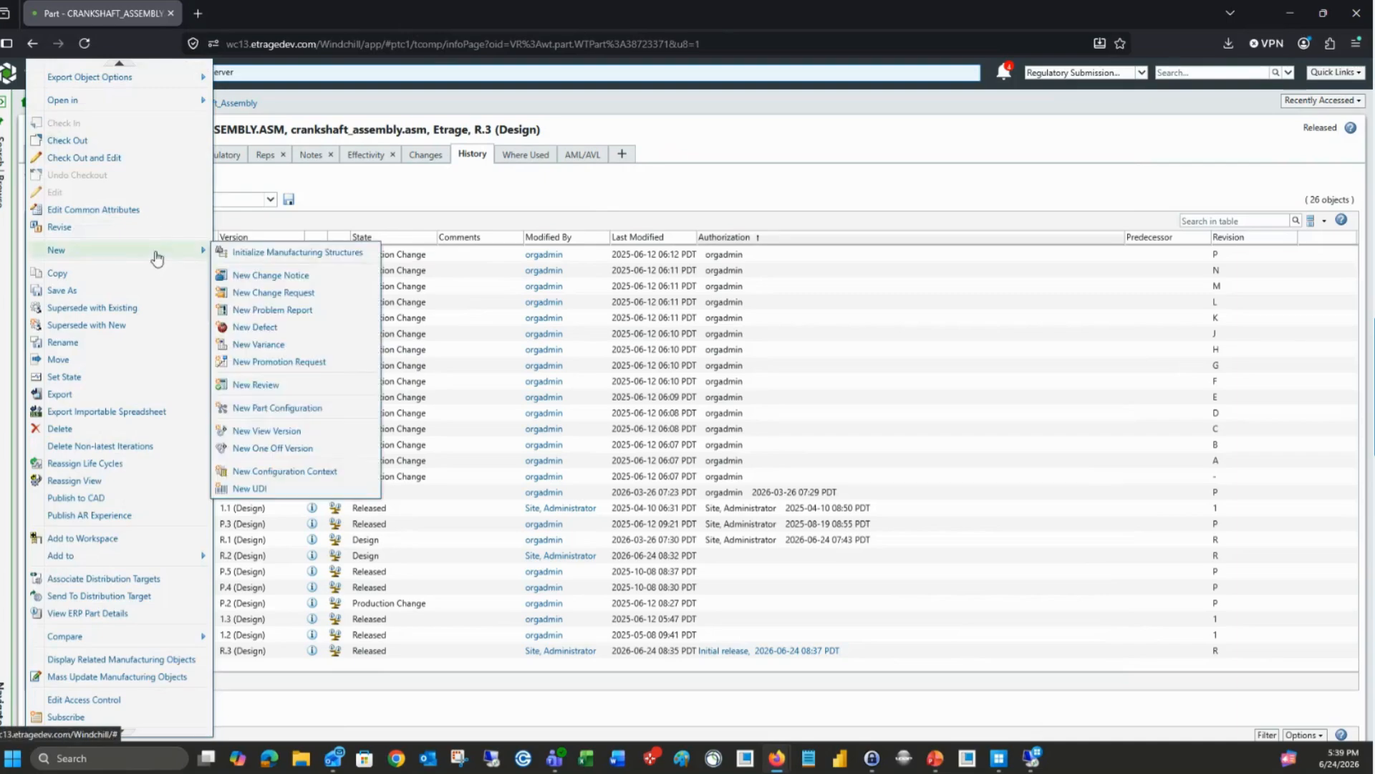
click(292, 278)
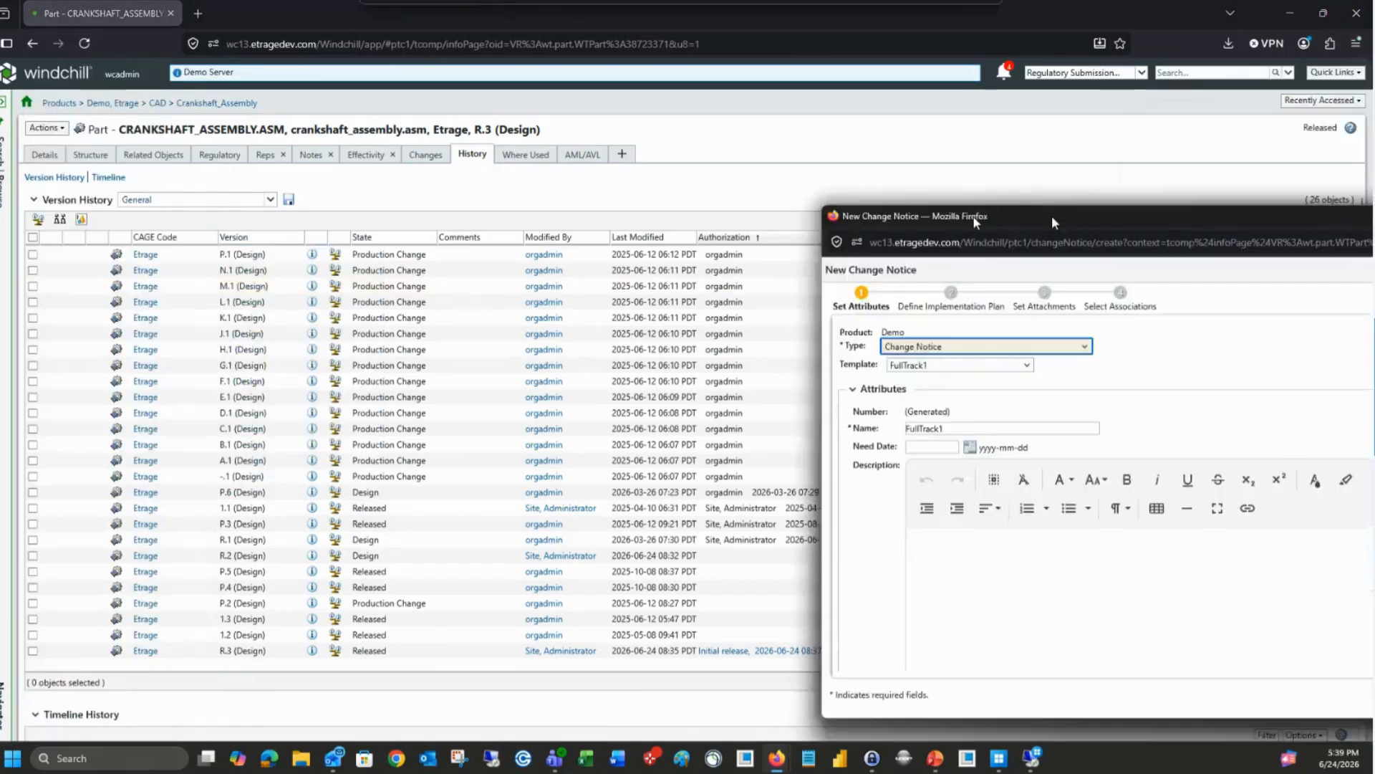
drag(1018, 215, 421, 12)
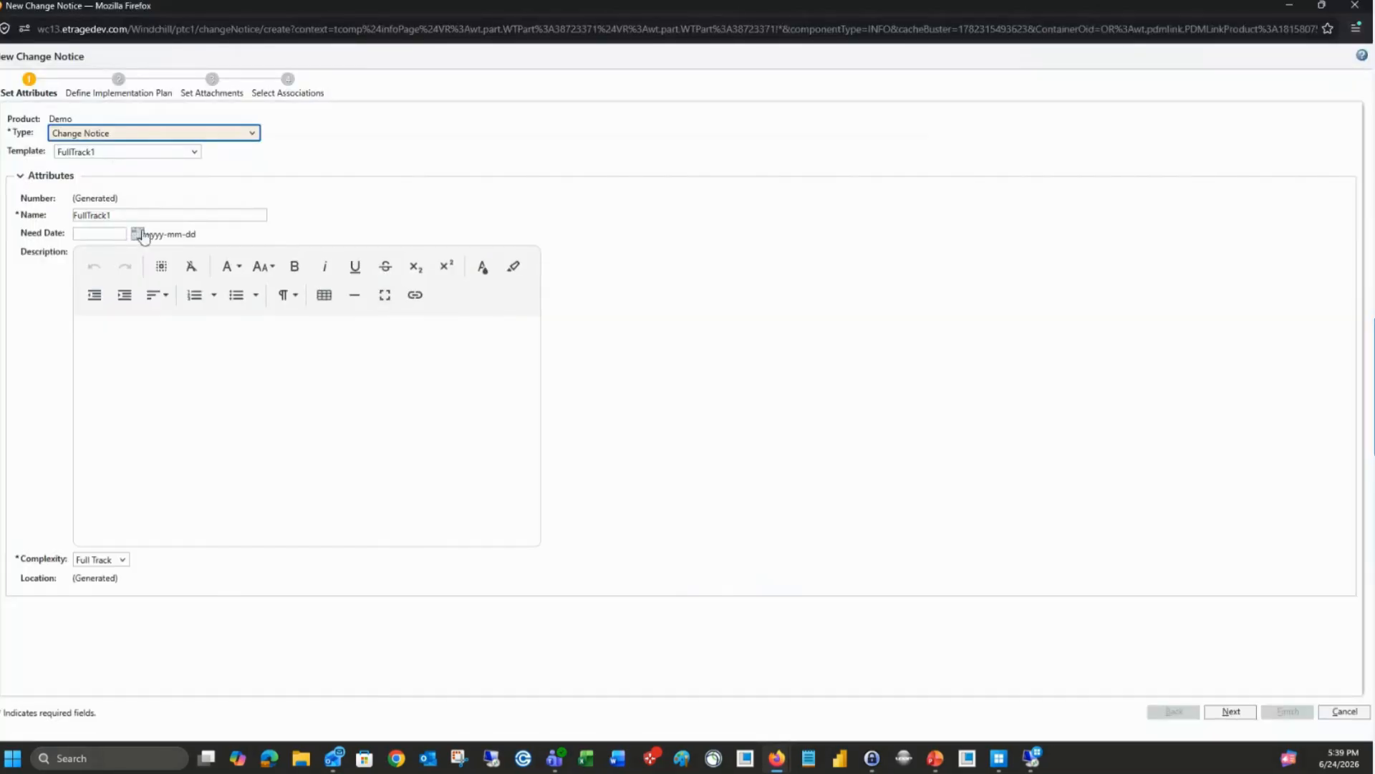
click(115, 92)
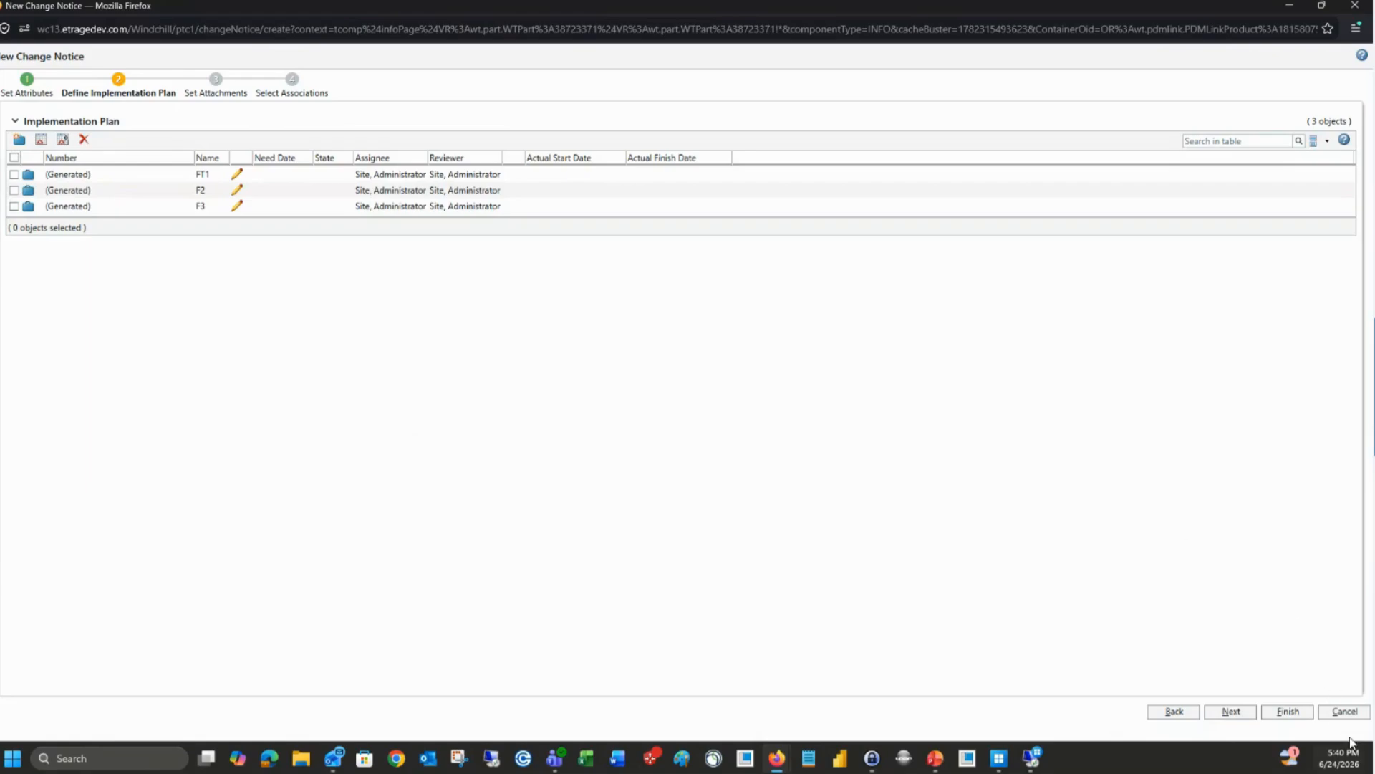
click(1345, 712)
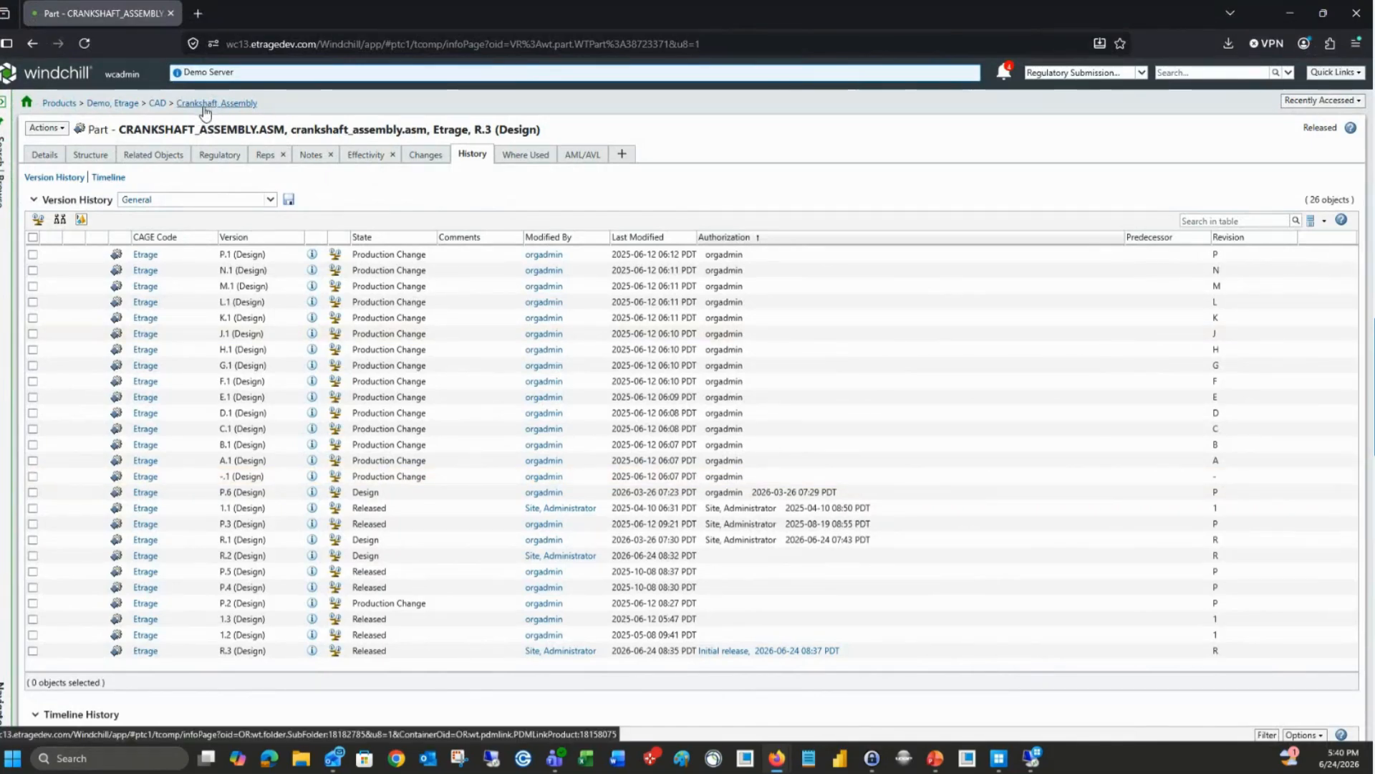
click(1318, 101)
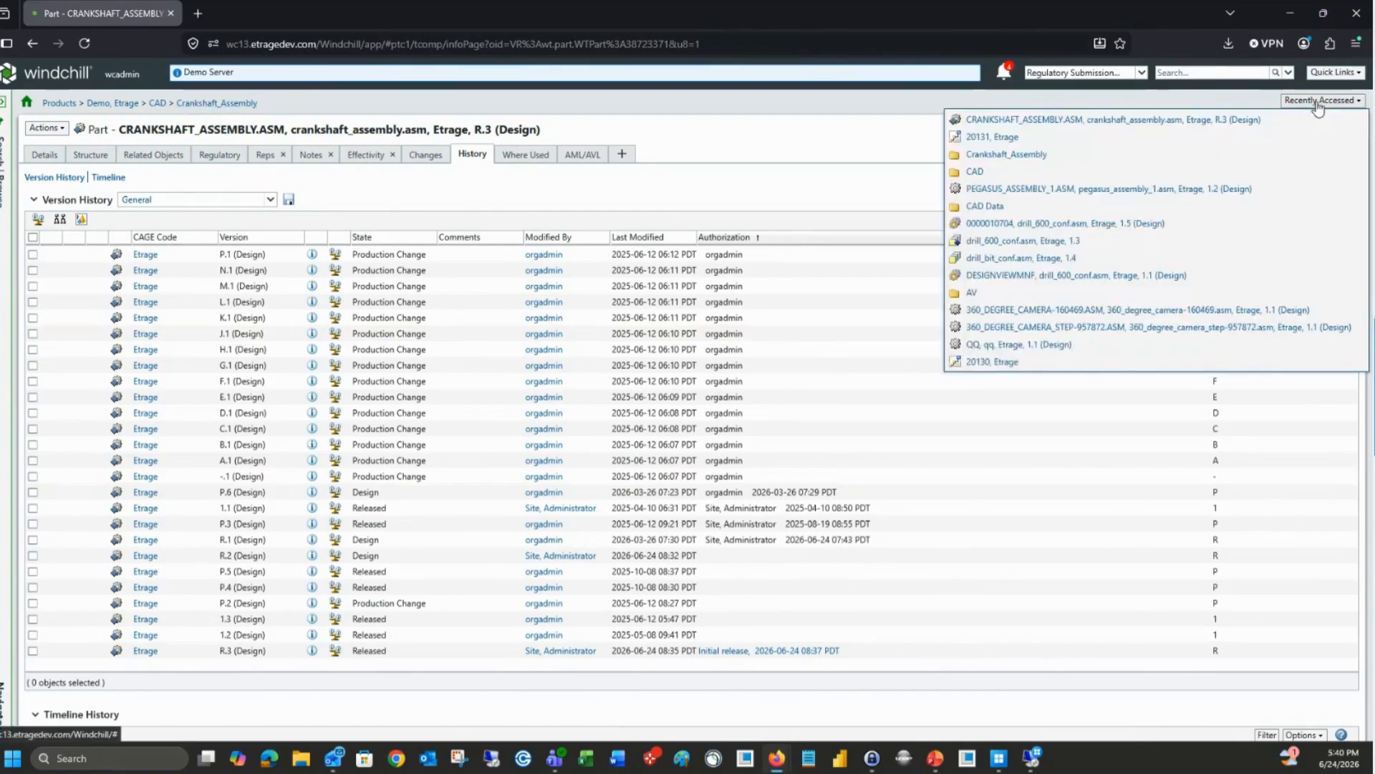
click(1076, 224)
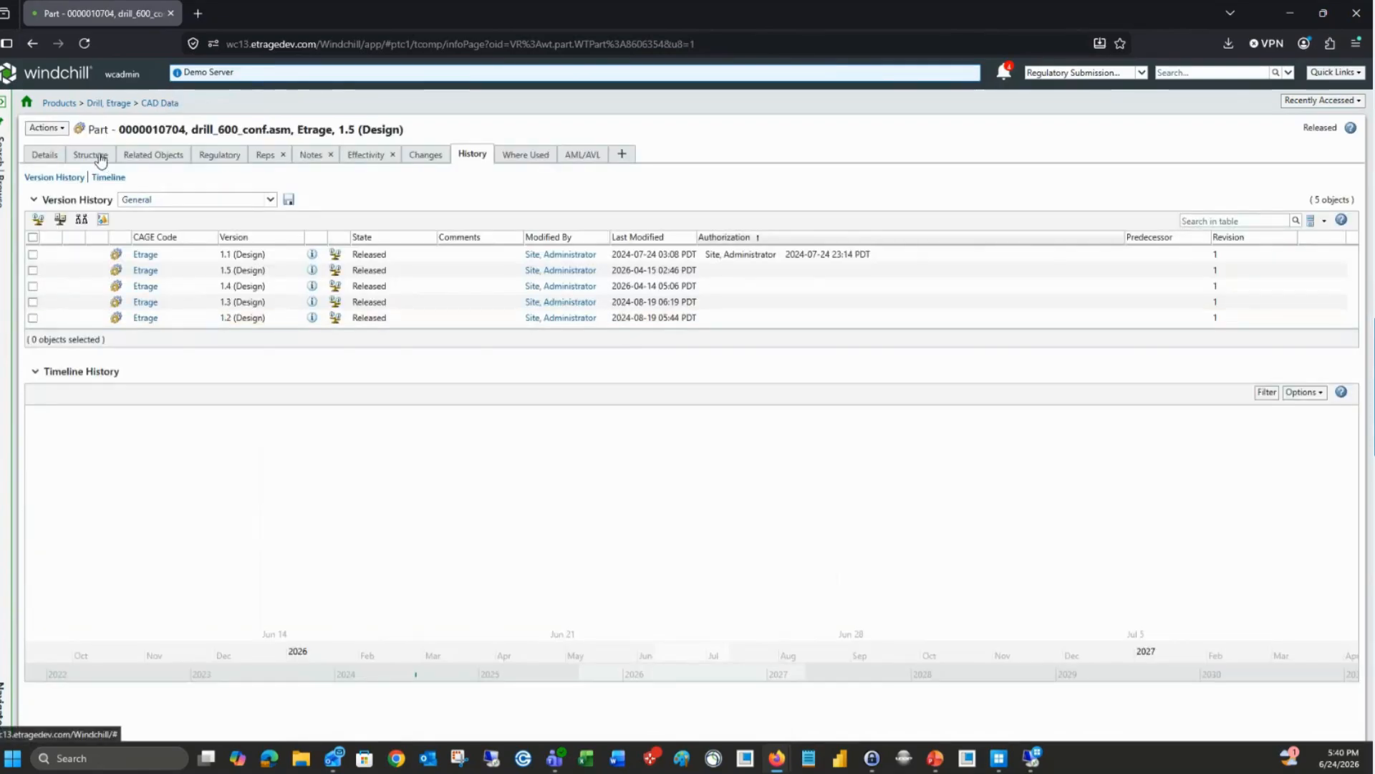
click(91, 155)
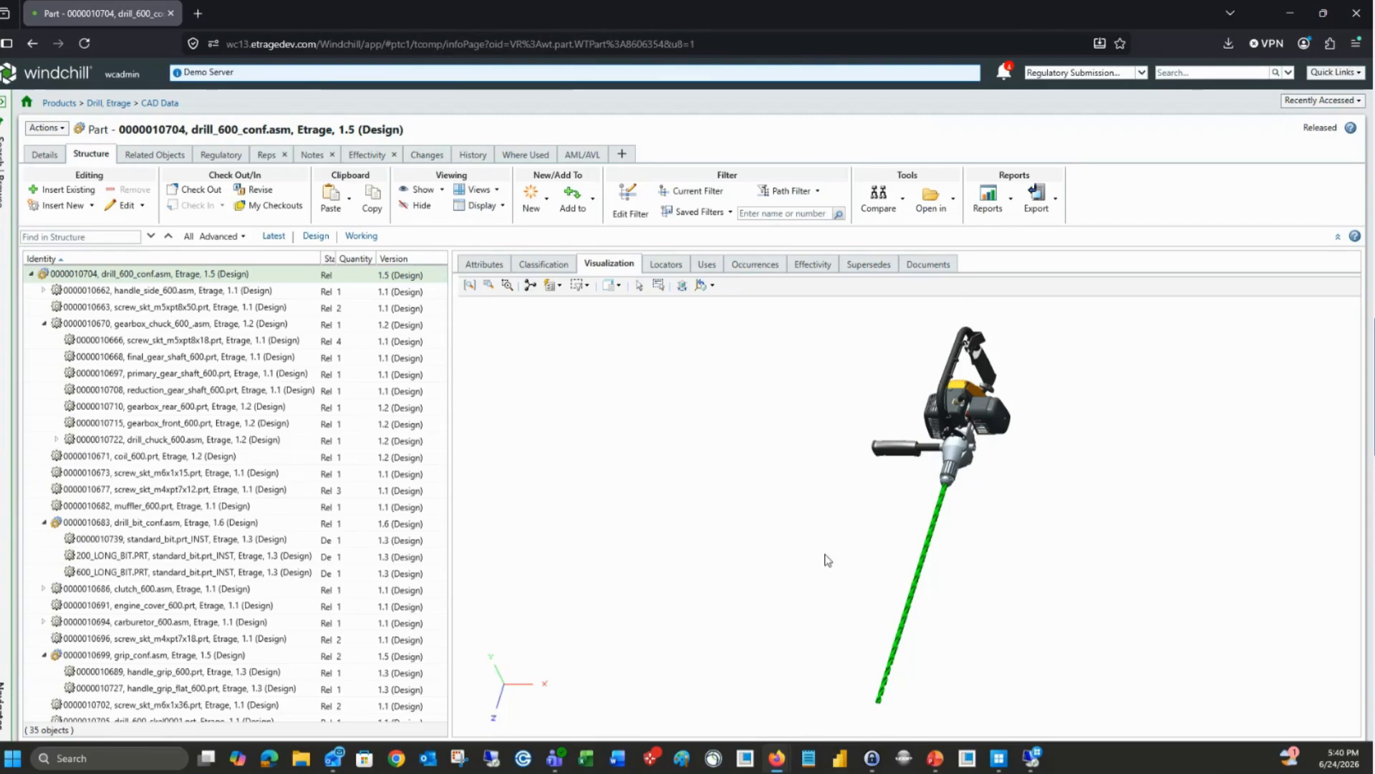
middle_drag(873, 532, 825, 495)
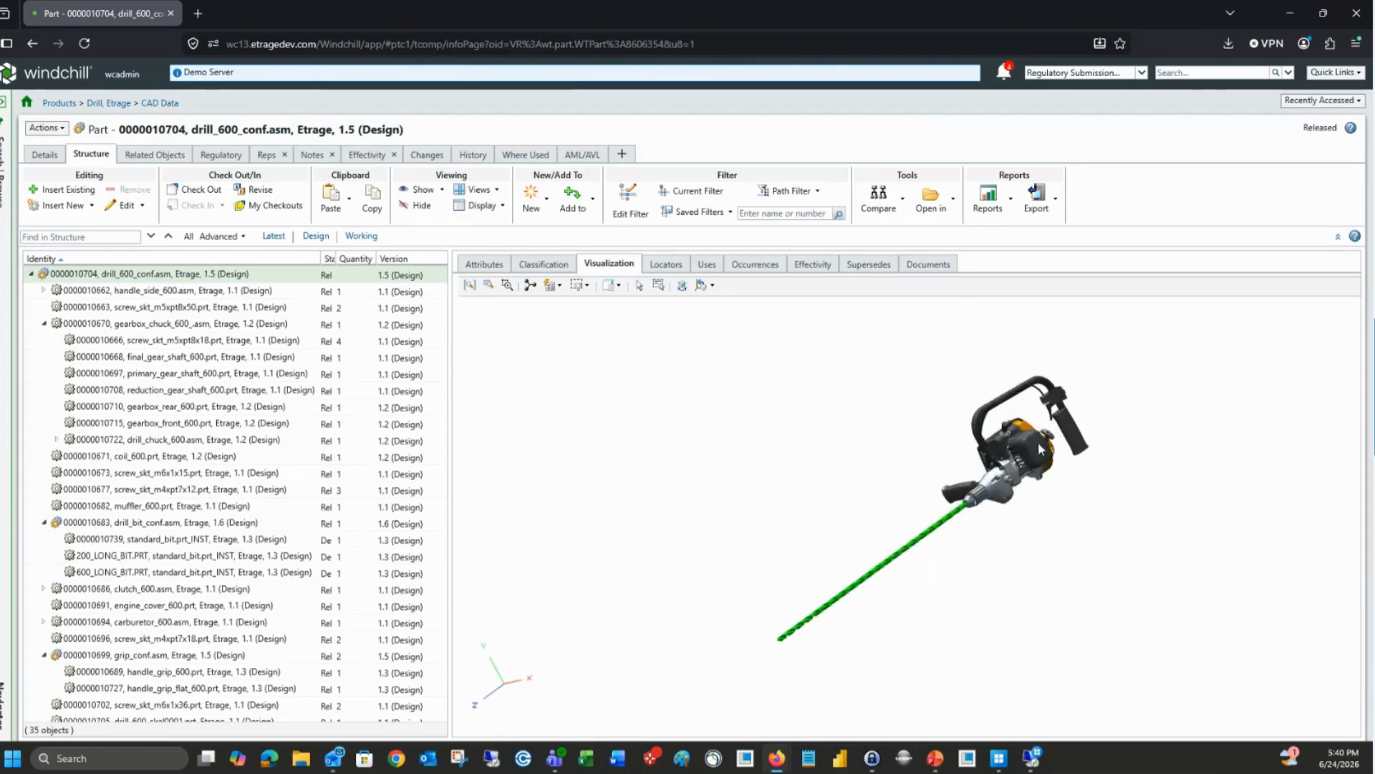
middle_drag(1038, 442, 1072, 514)
middle_drag(897, 507, 930, 541)
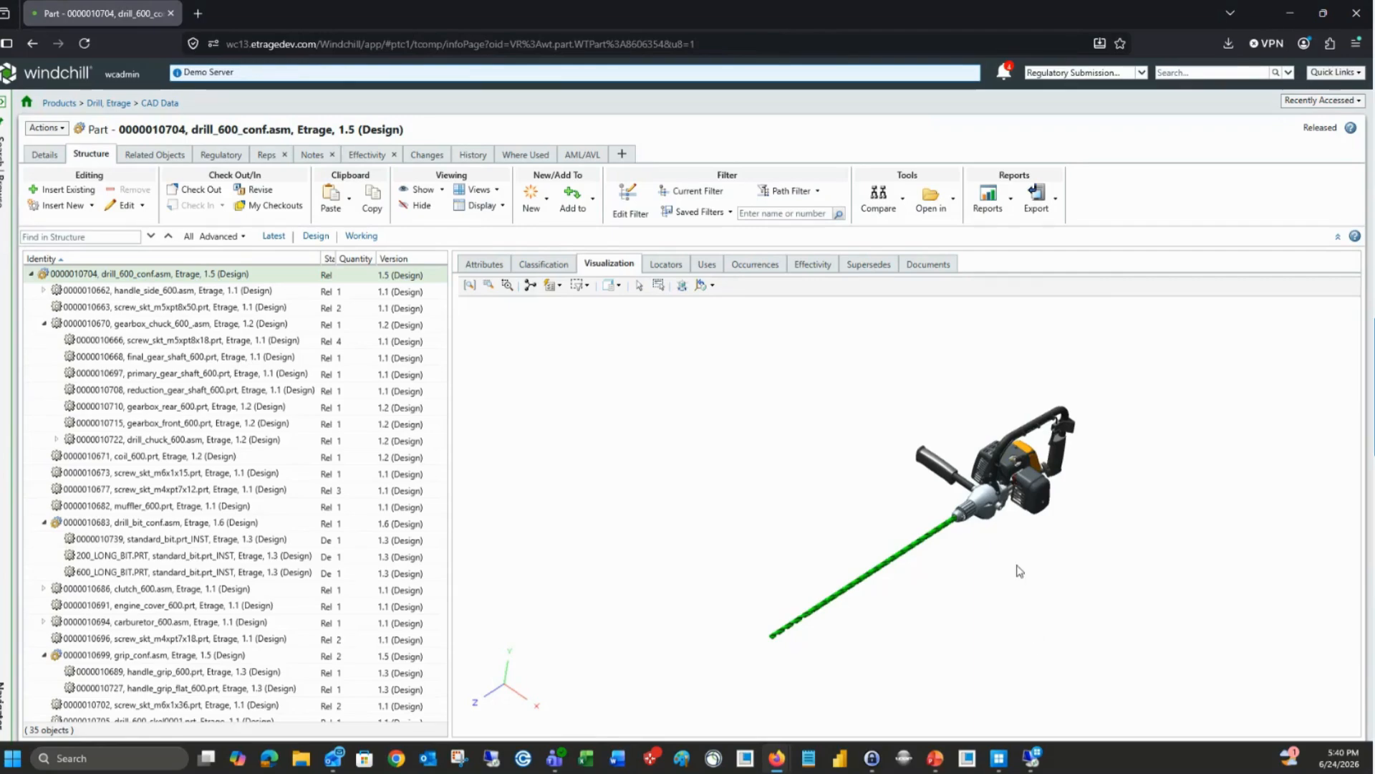
scroll(1018, 568, up, 1)
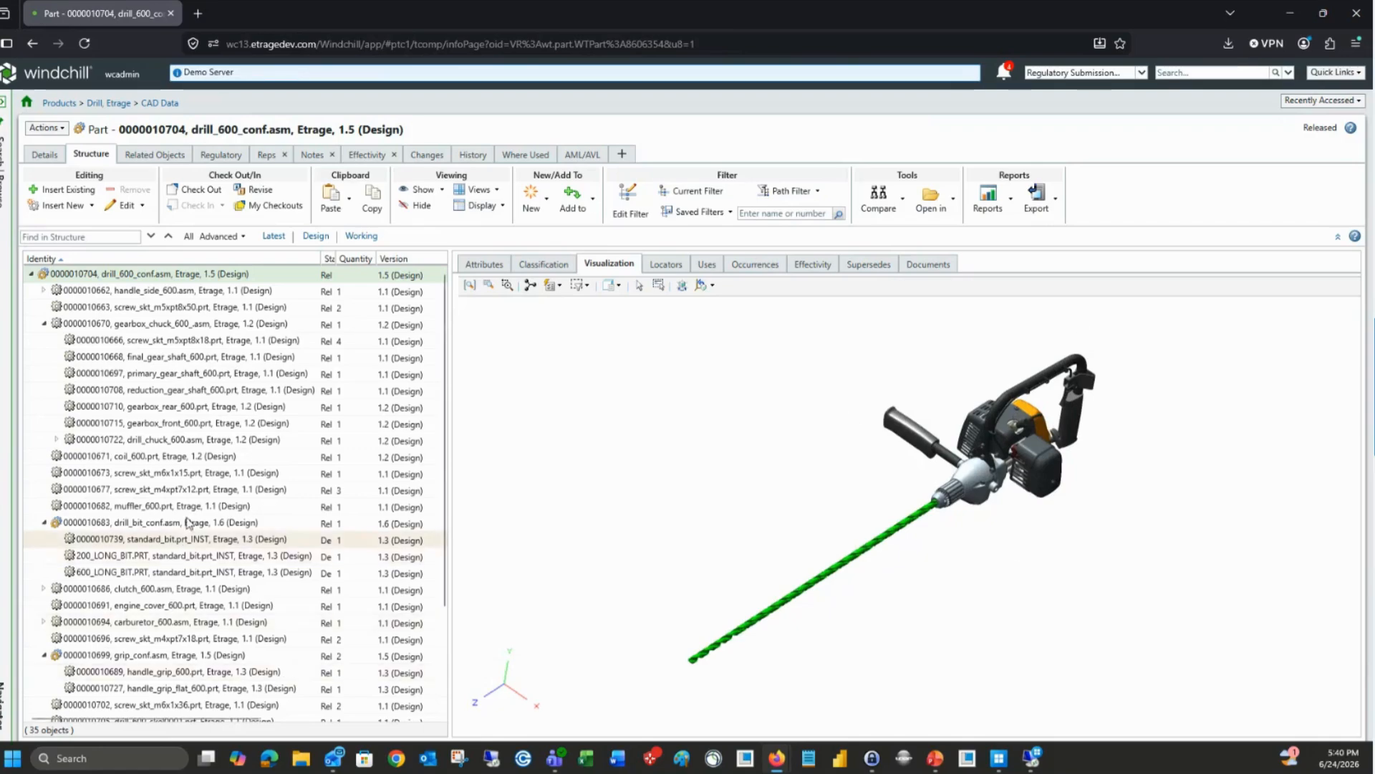
Highlight drill_bit_conf.asm and its standard, 200_LONG_BIT.PRT and 600_LONG_BIT.PRT variants in the drill model to compare them
click(143, 523)
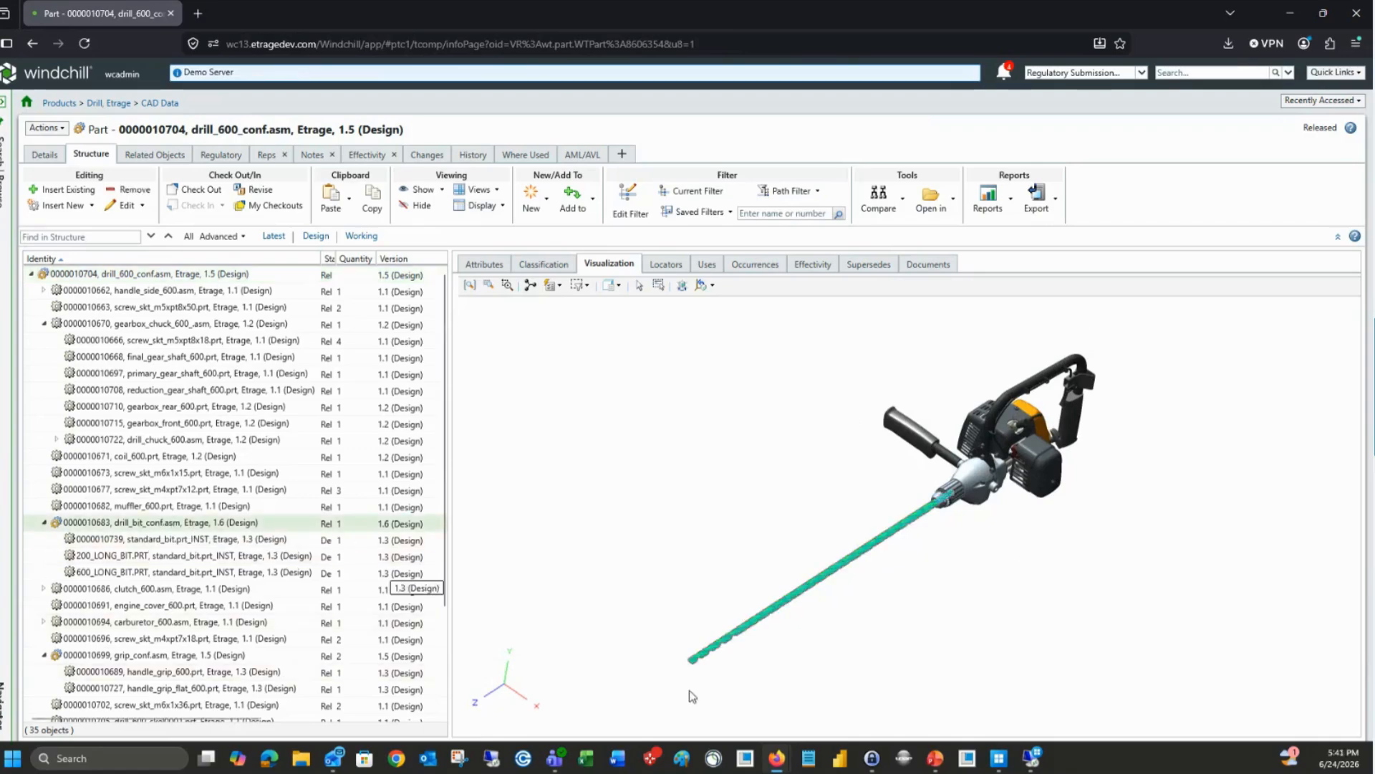
click(129, 541)
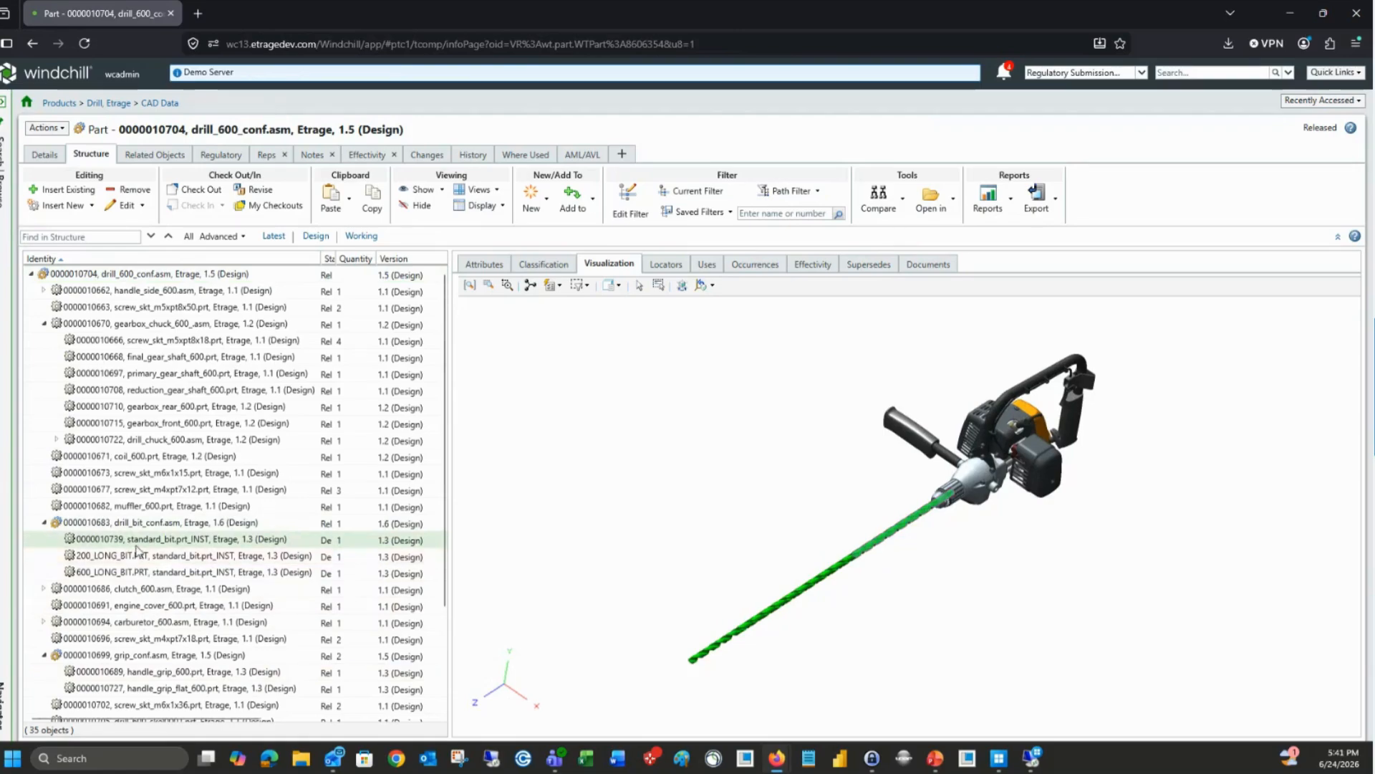
click(137, 556)
click(143, 572)
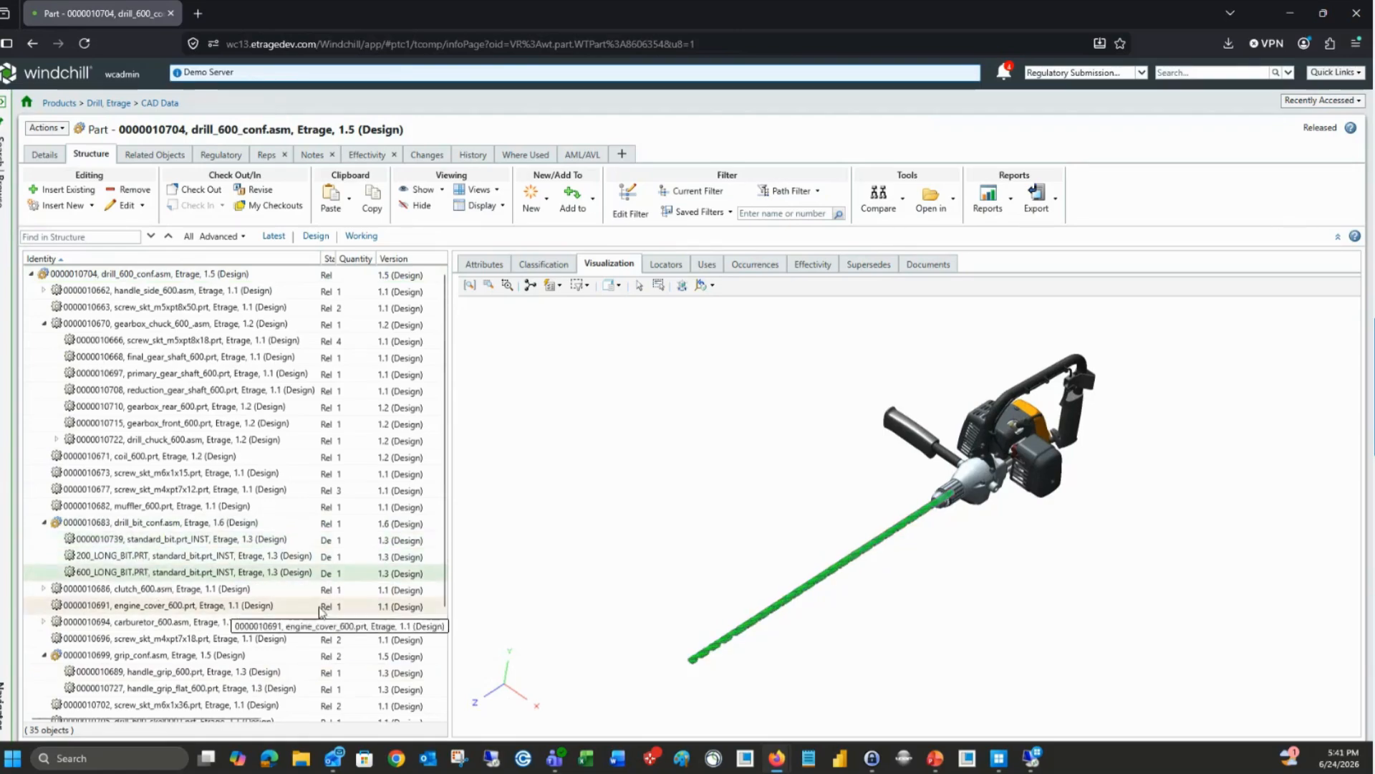
click(164, 557)
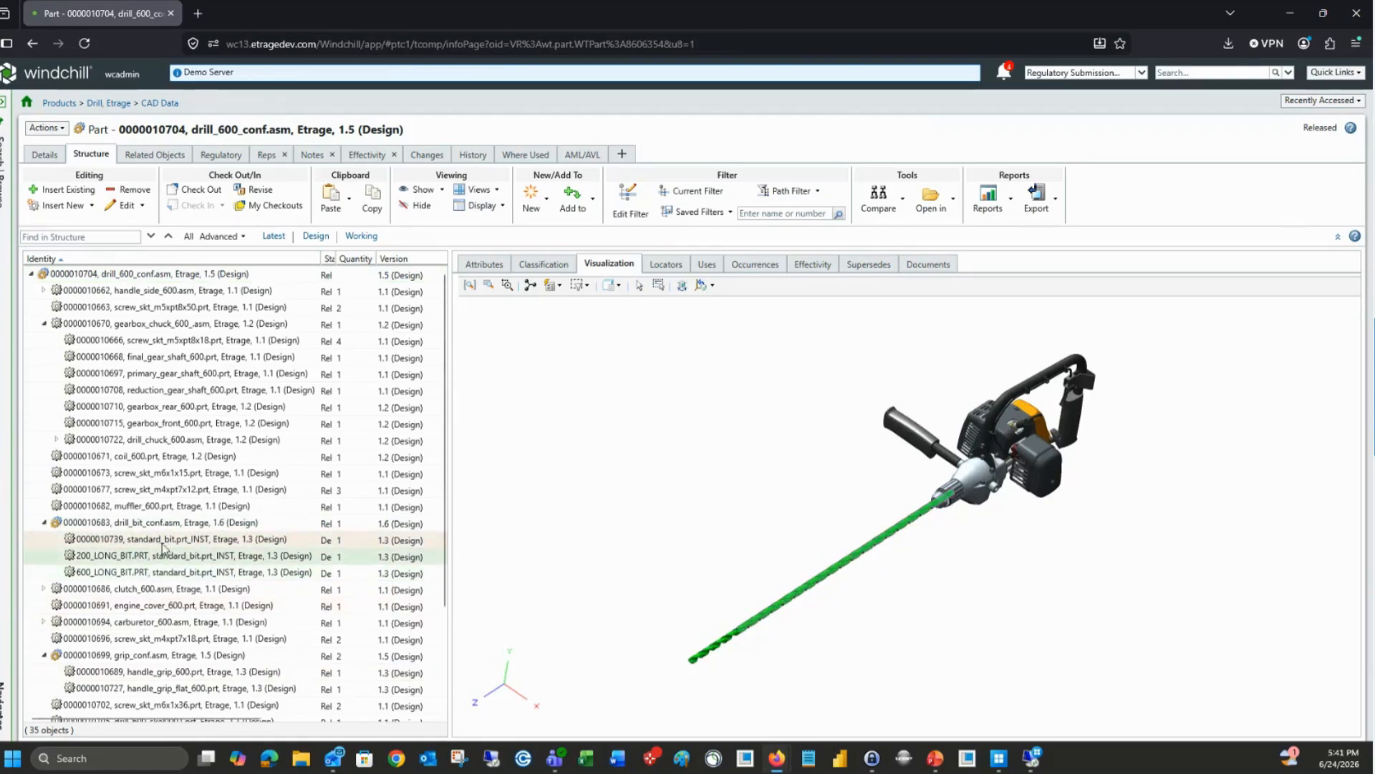
click(163, 541)
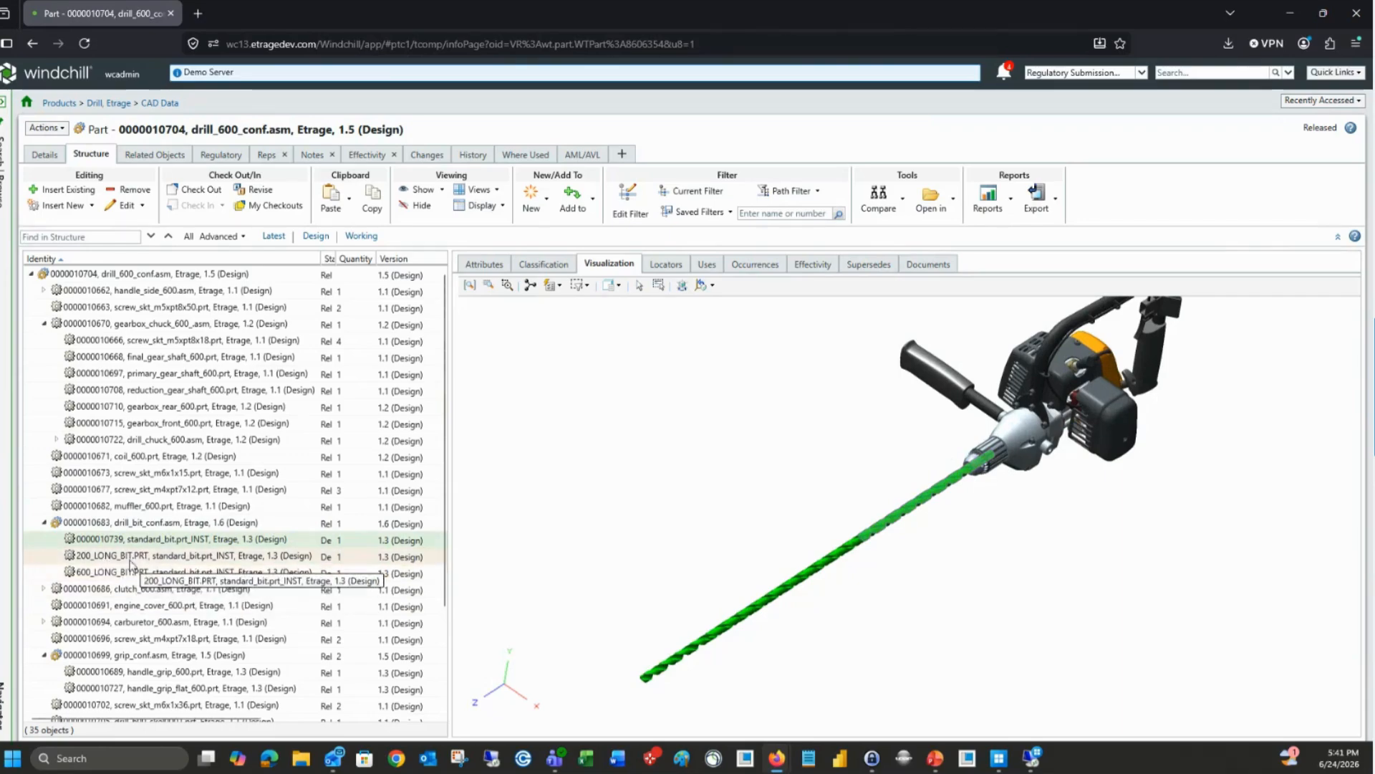
Highlight grip_conf.asm and its handle_grip_600.prt variant, inspect the overlapping grips up close and clear the selection
click(146, 656)
scroll(214, 622, down, 3)
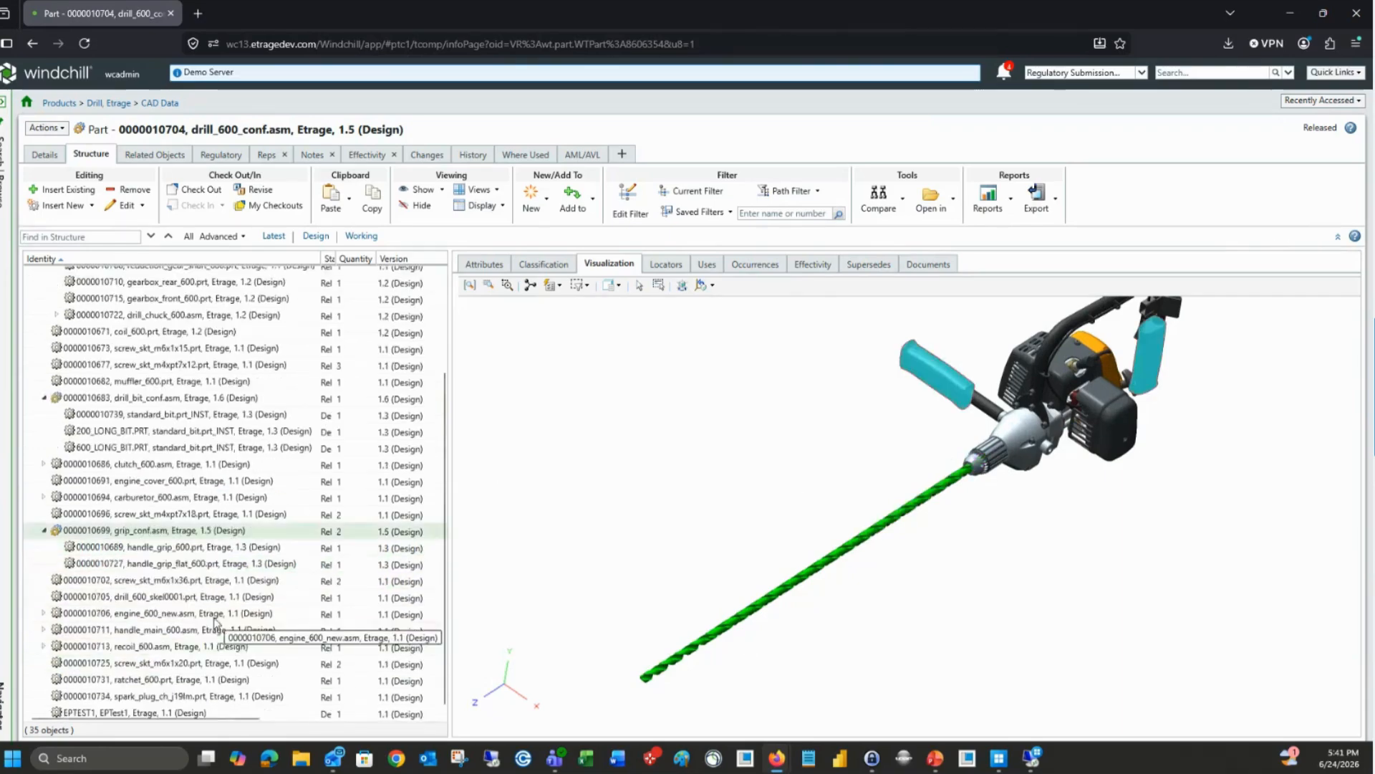
click(164, 550)
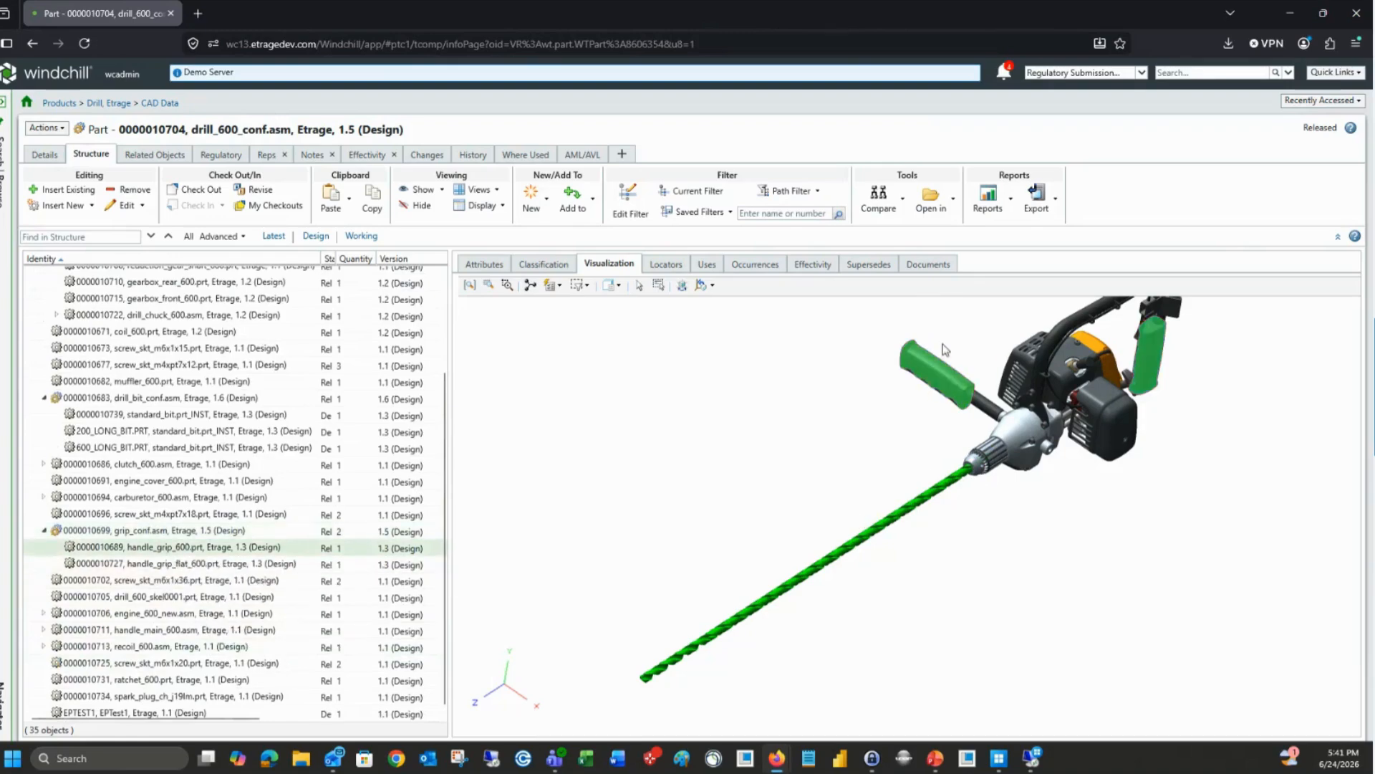
scroll(931, 414, up, 4)
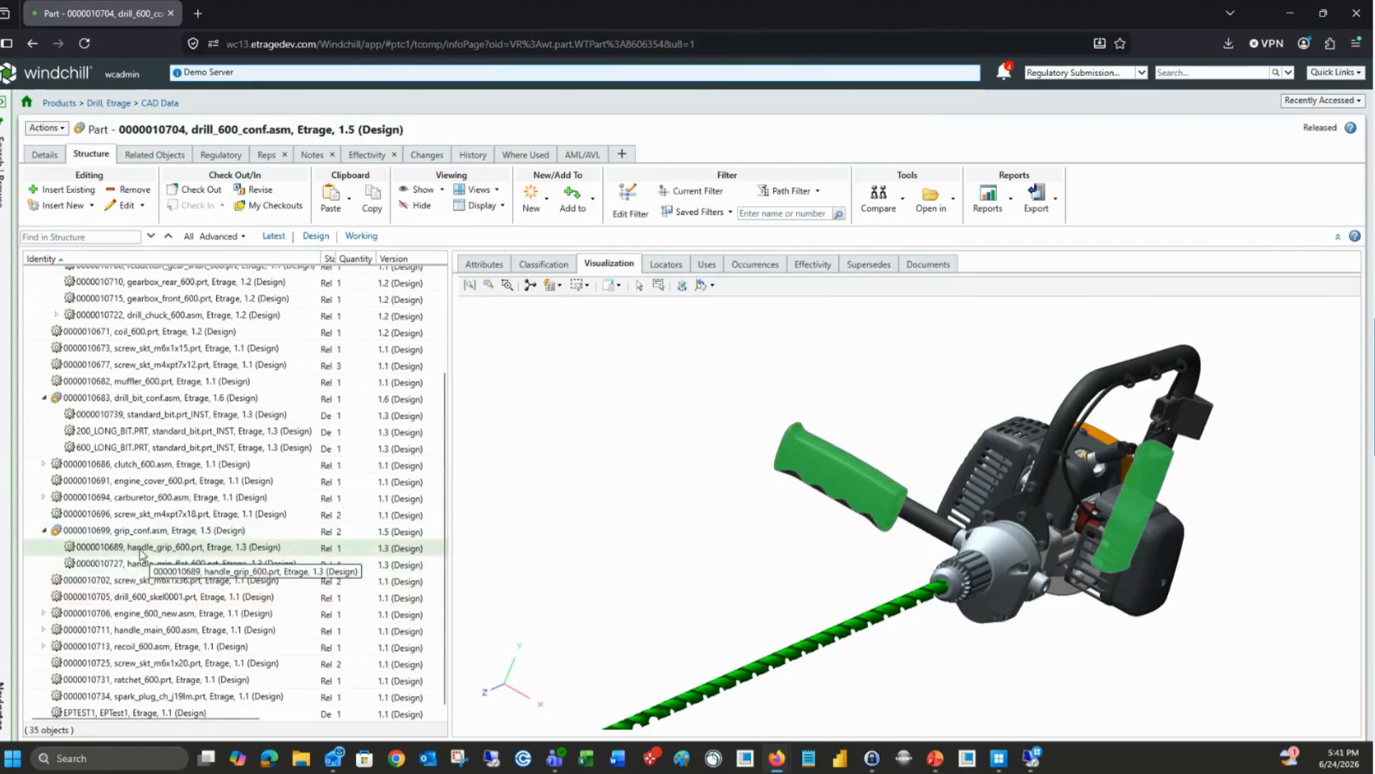
scroll(930, 383, down, 1)
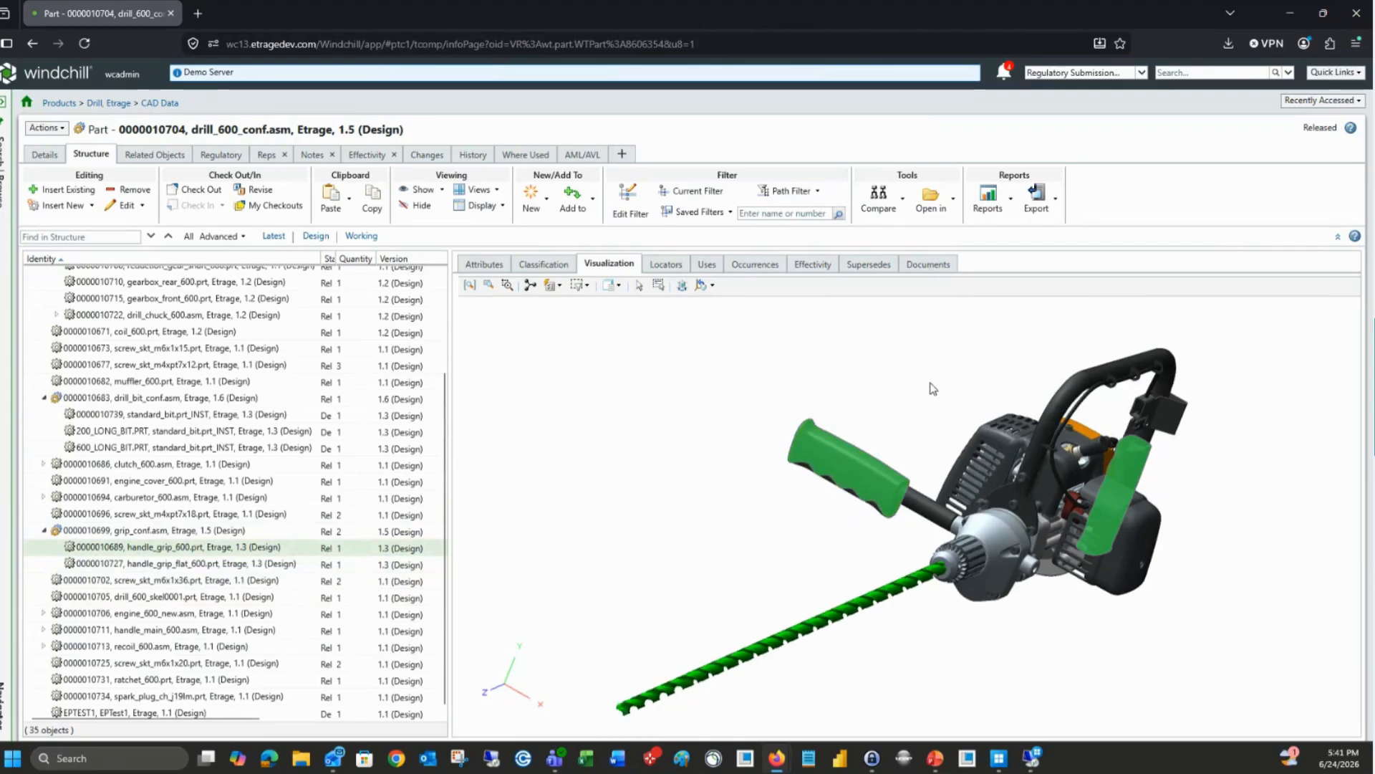
scroll(930, 382, down, 5)
click(1003, 497)
scroll(862, 421, up, 2)
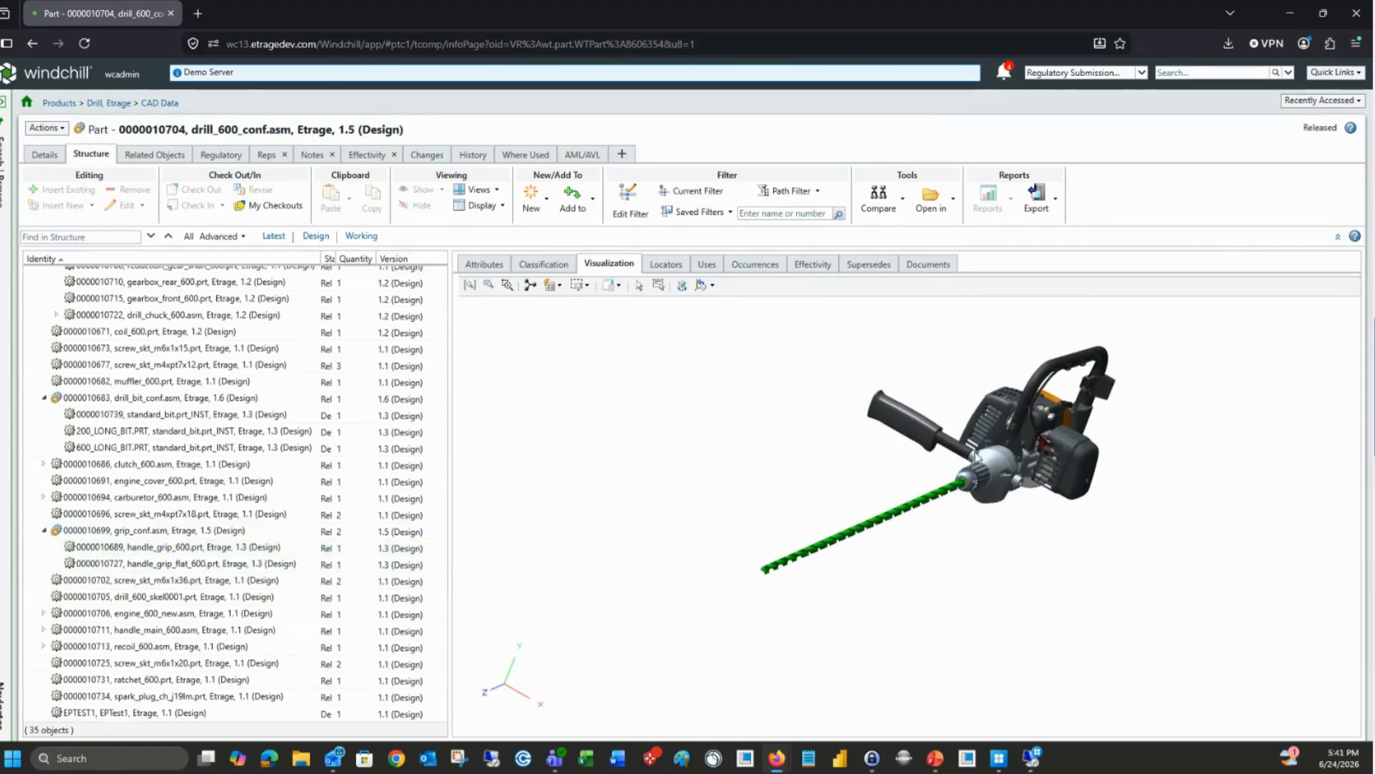
middle_drag(951, 361, 872, 452)
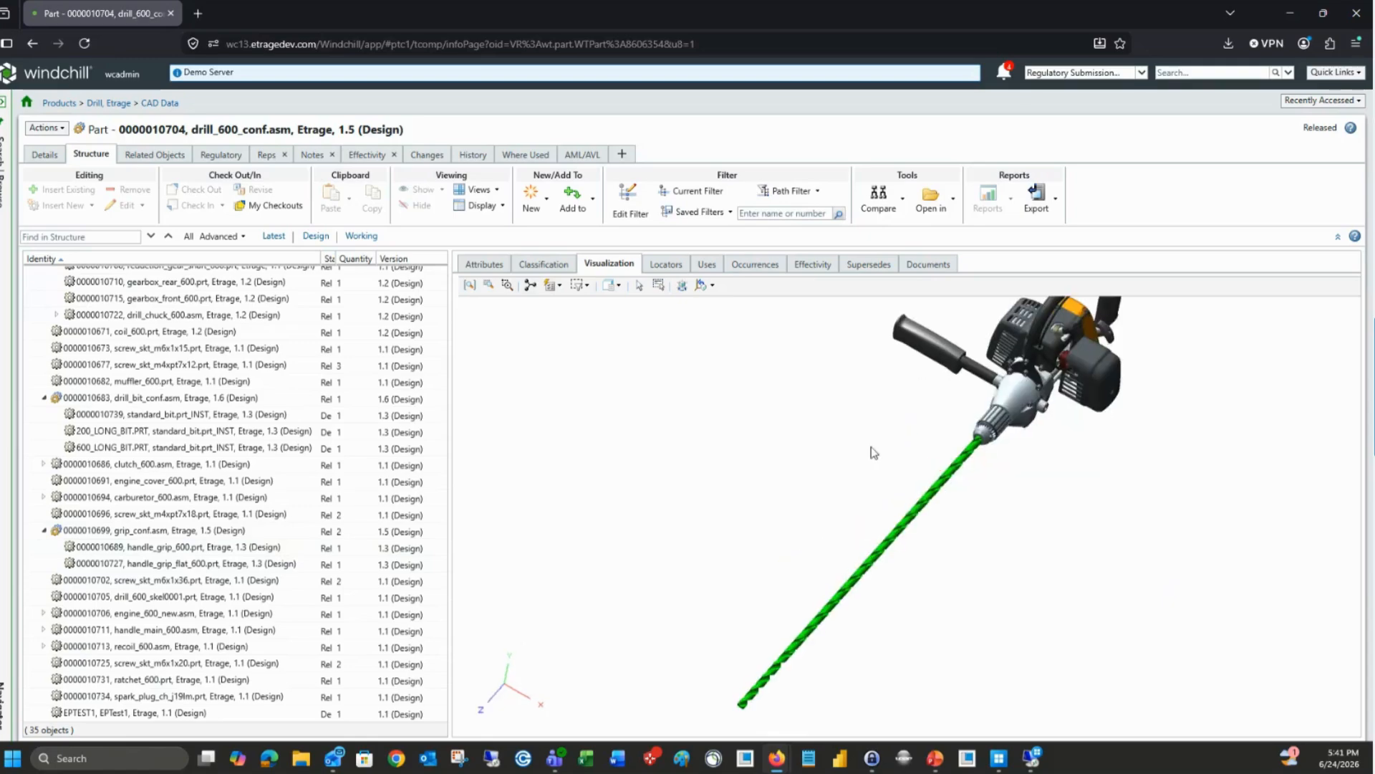
scroll(758, 533, down, 3)
middle_drag(937, 492, 927, 464)
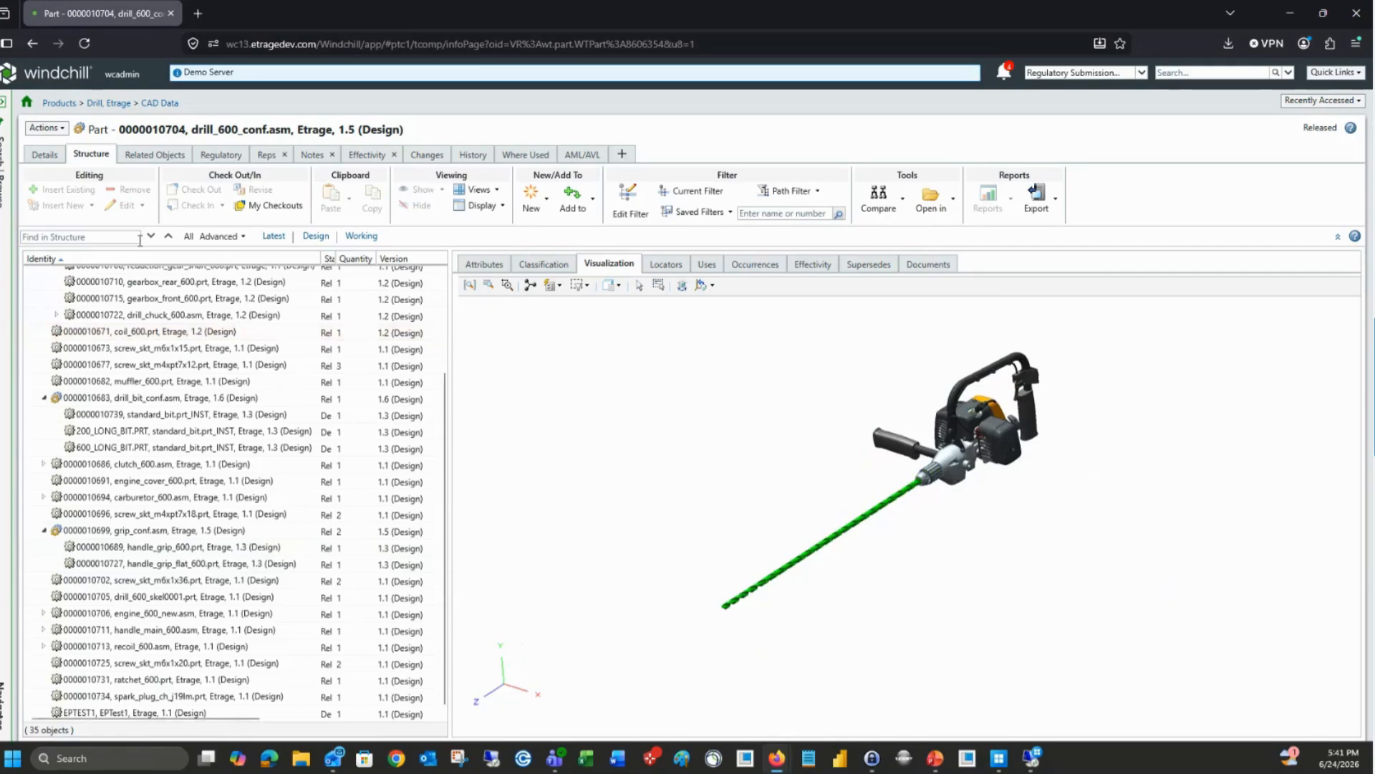
Apply an option filter to the drill structure with Drill Bit Size 200mm and Handle Grip set to Normal Handle Grip
click(630, 210)
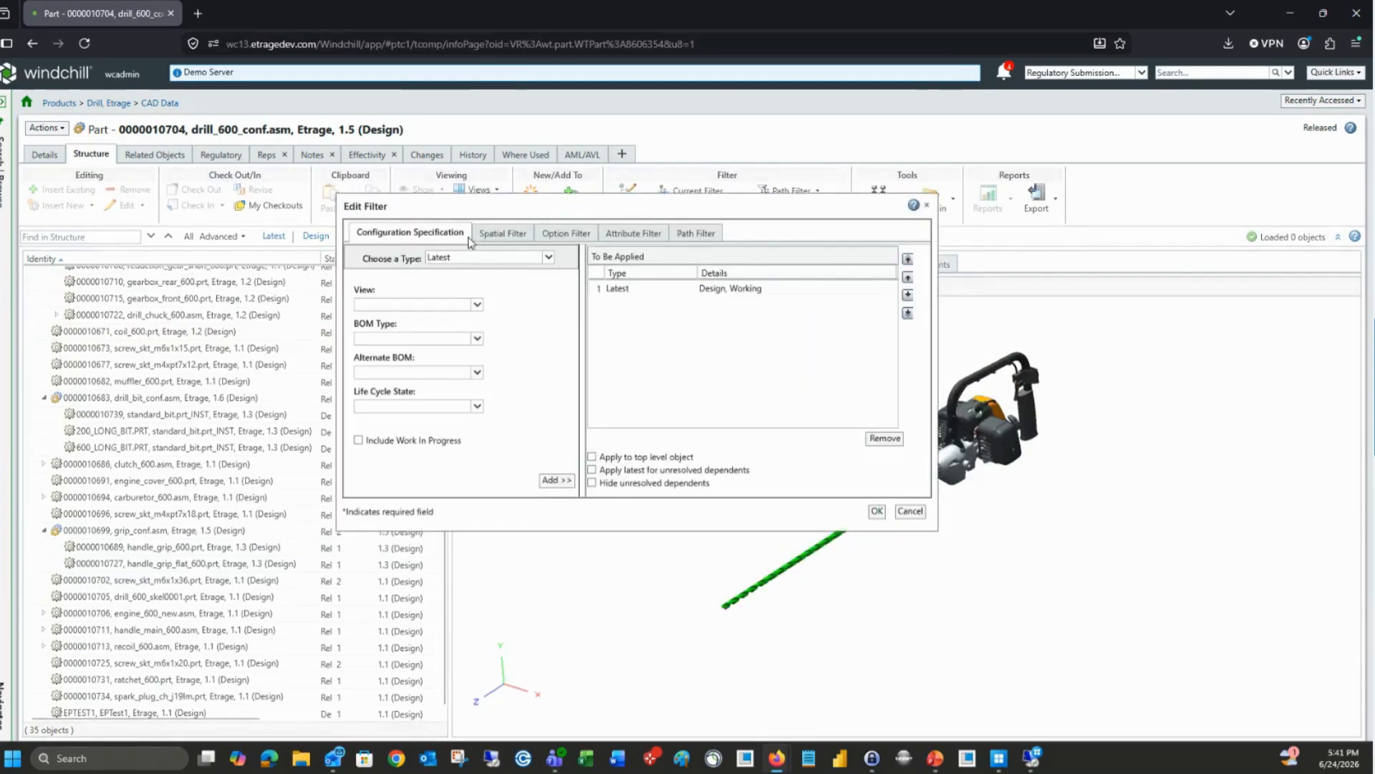
click(556, 236)
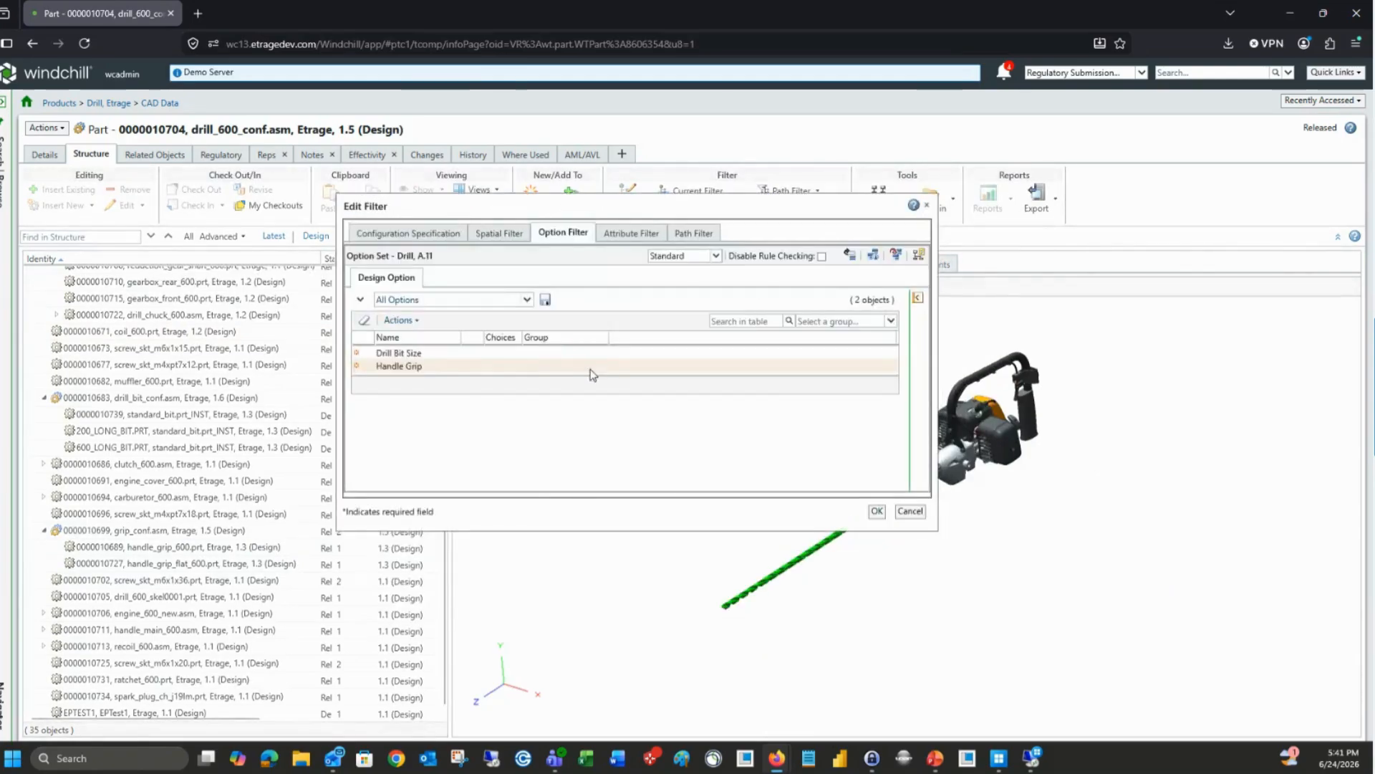
click(401, 356)
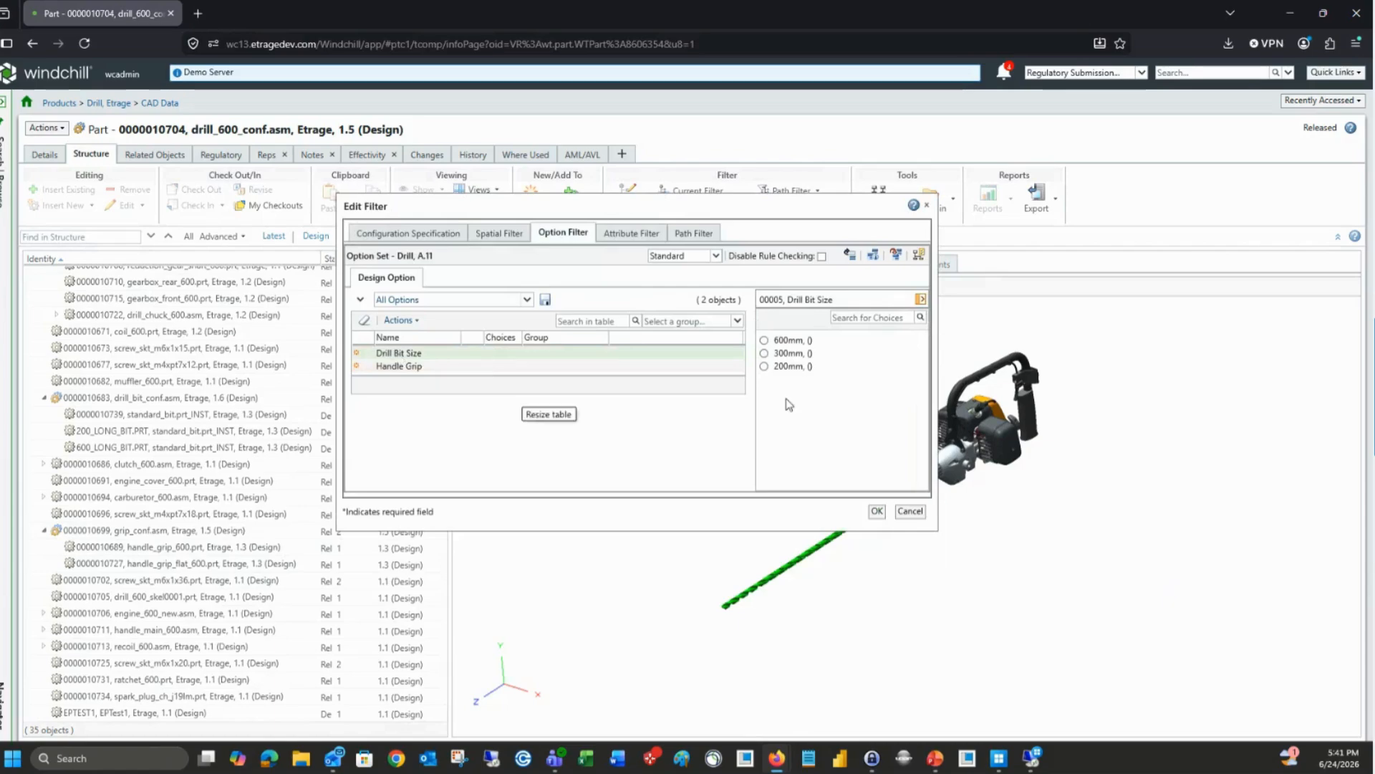
click(765, 367)
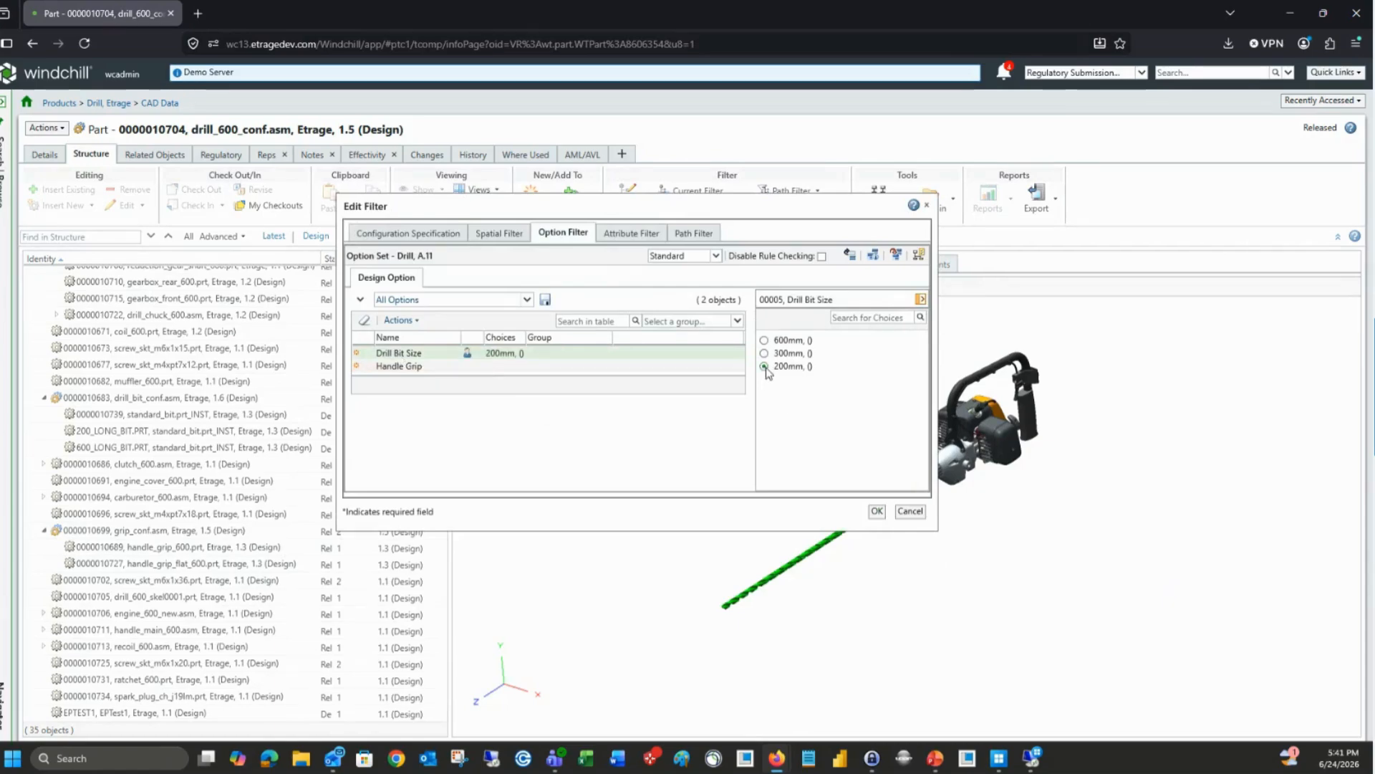
click(428, 369)
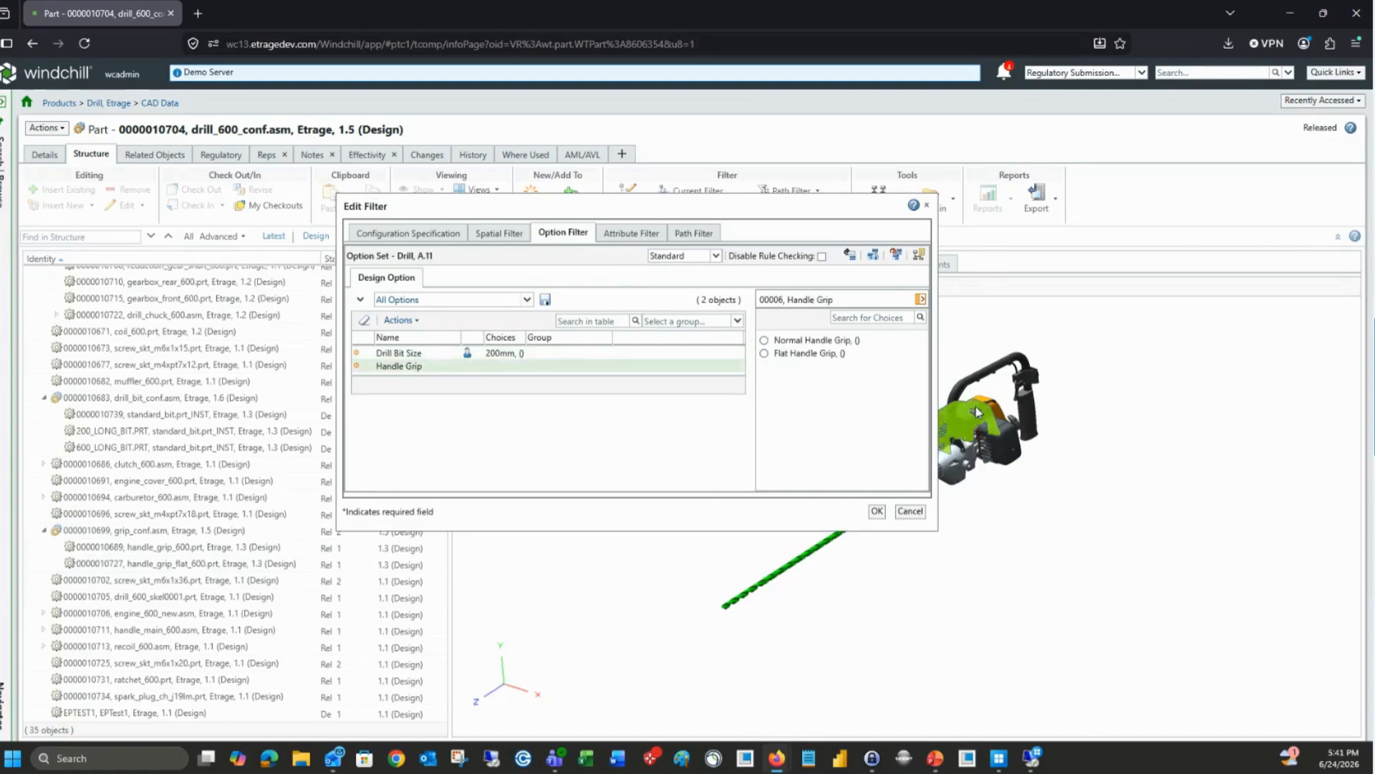
click(764, 341)
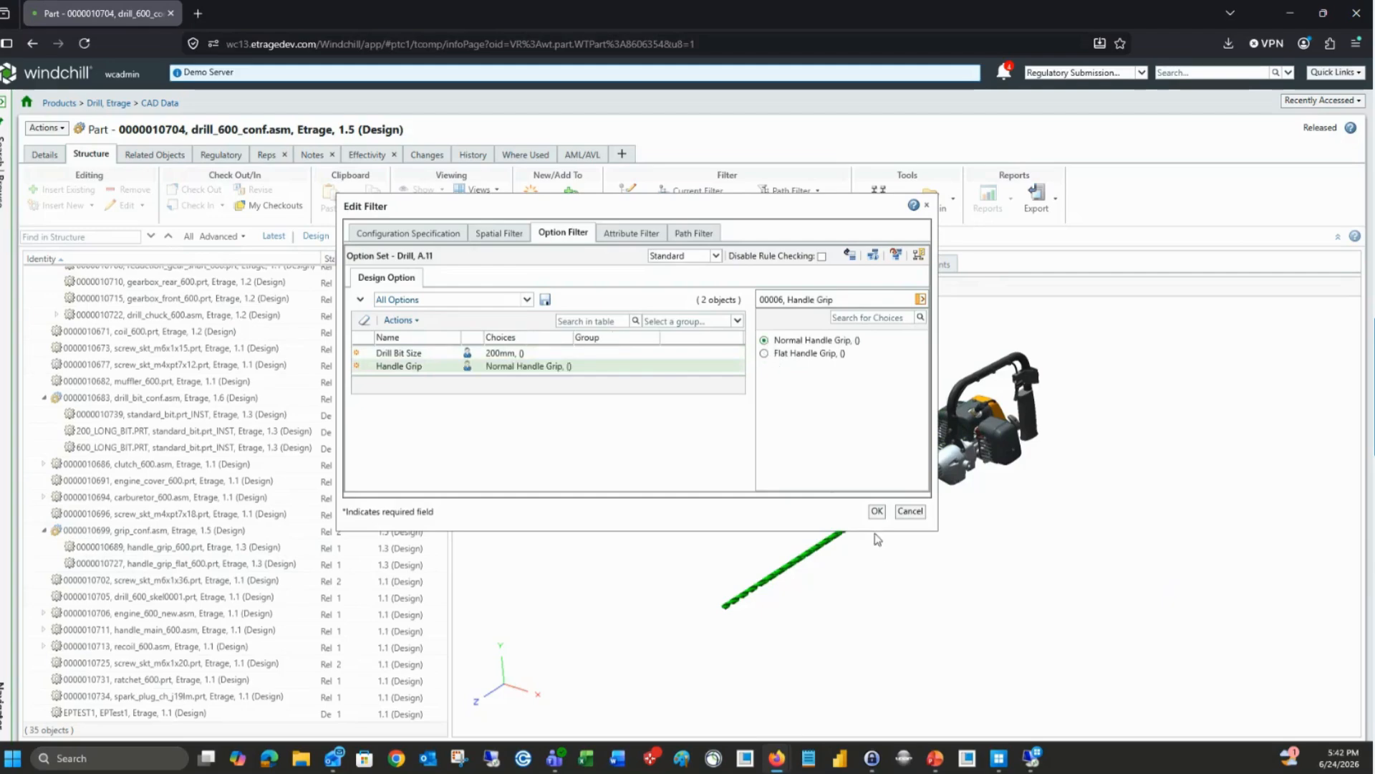
click(877, 511)
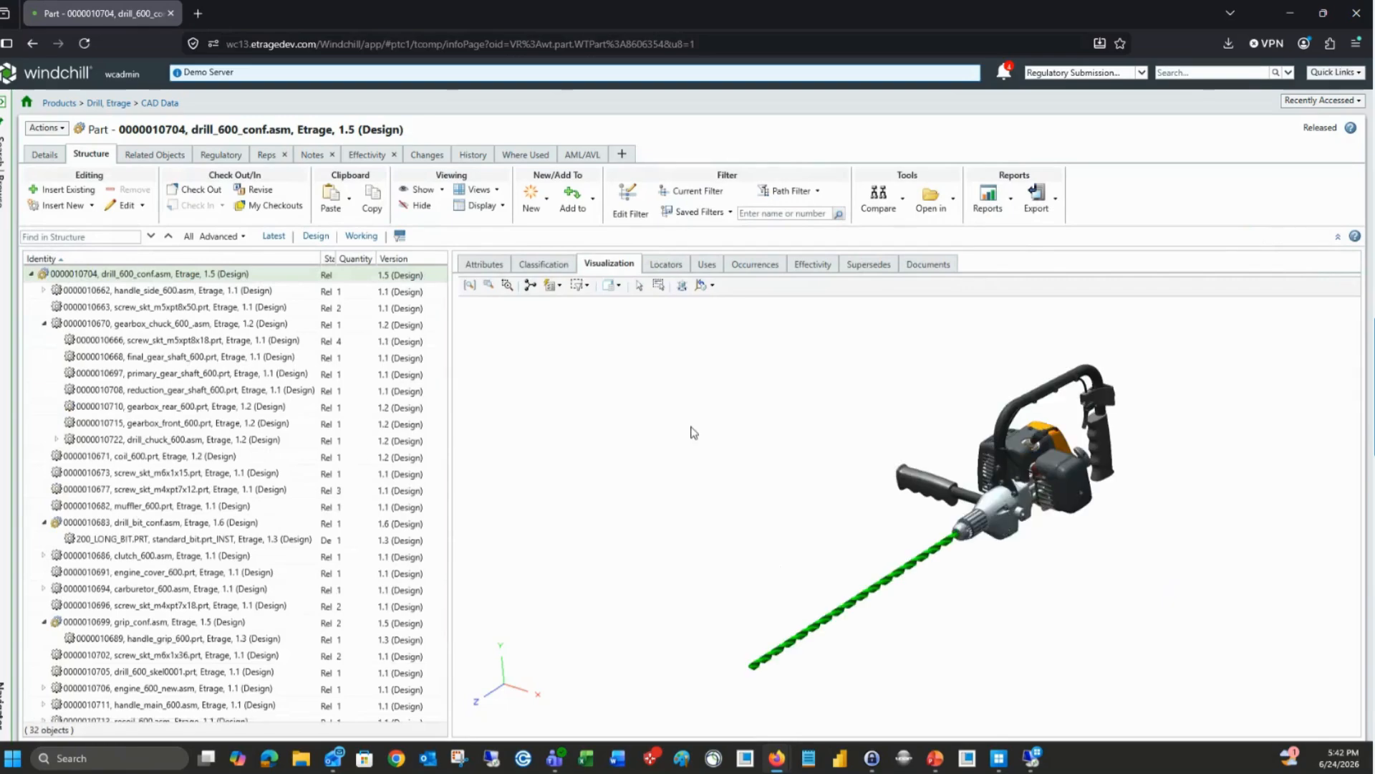
Inspect the drill bit and handle grips of the filtered drill model from several angles
scroll(976, 450, down, 2)
middle_drag(940, 510, 965, 529)
scroll(858, 465, down, 5)
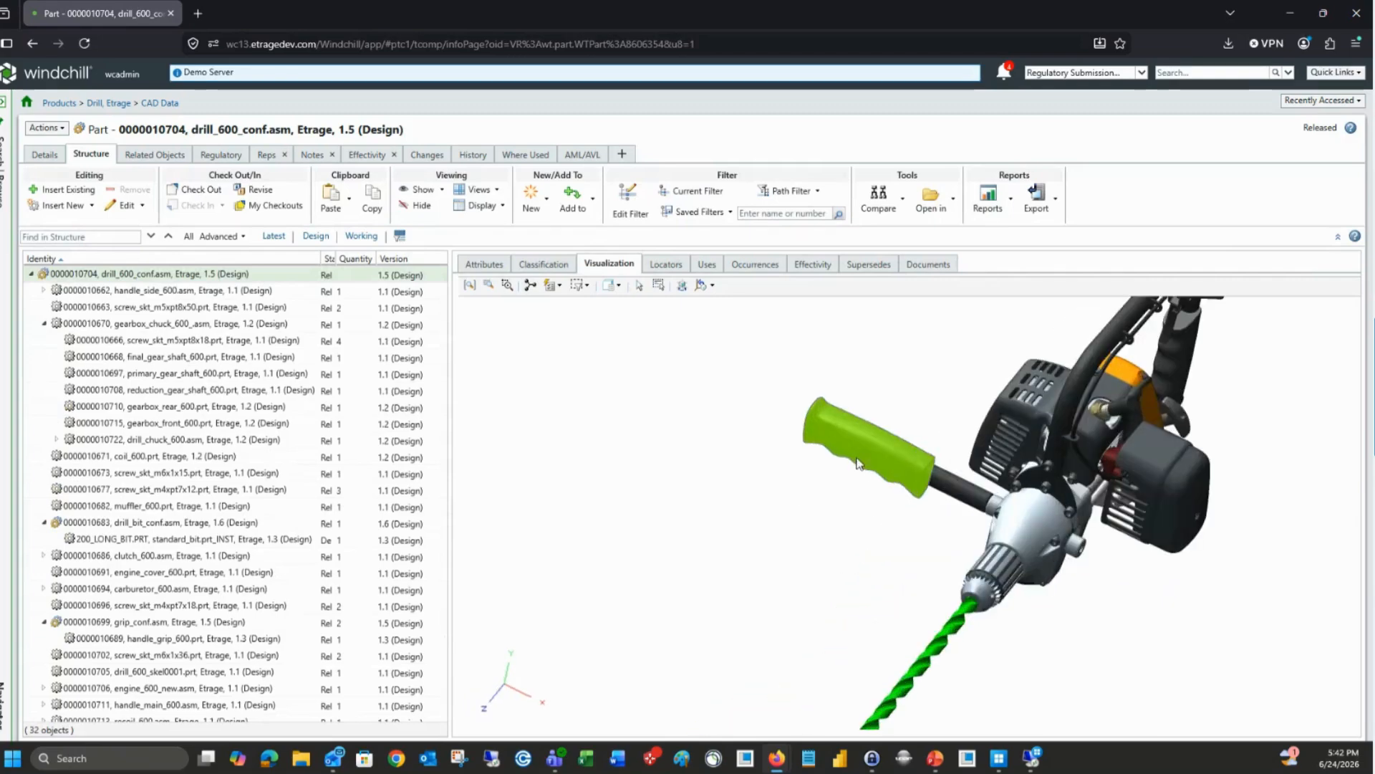
scroll(823, 493, up, 6)
middle_drag(825, 493, 807, 561)
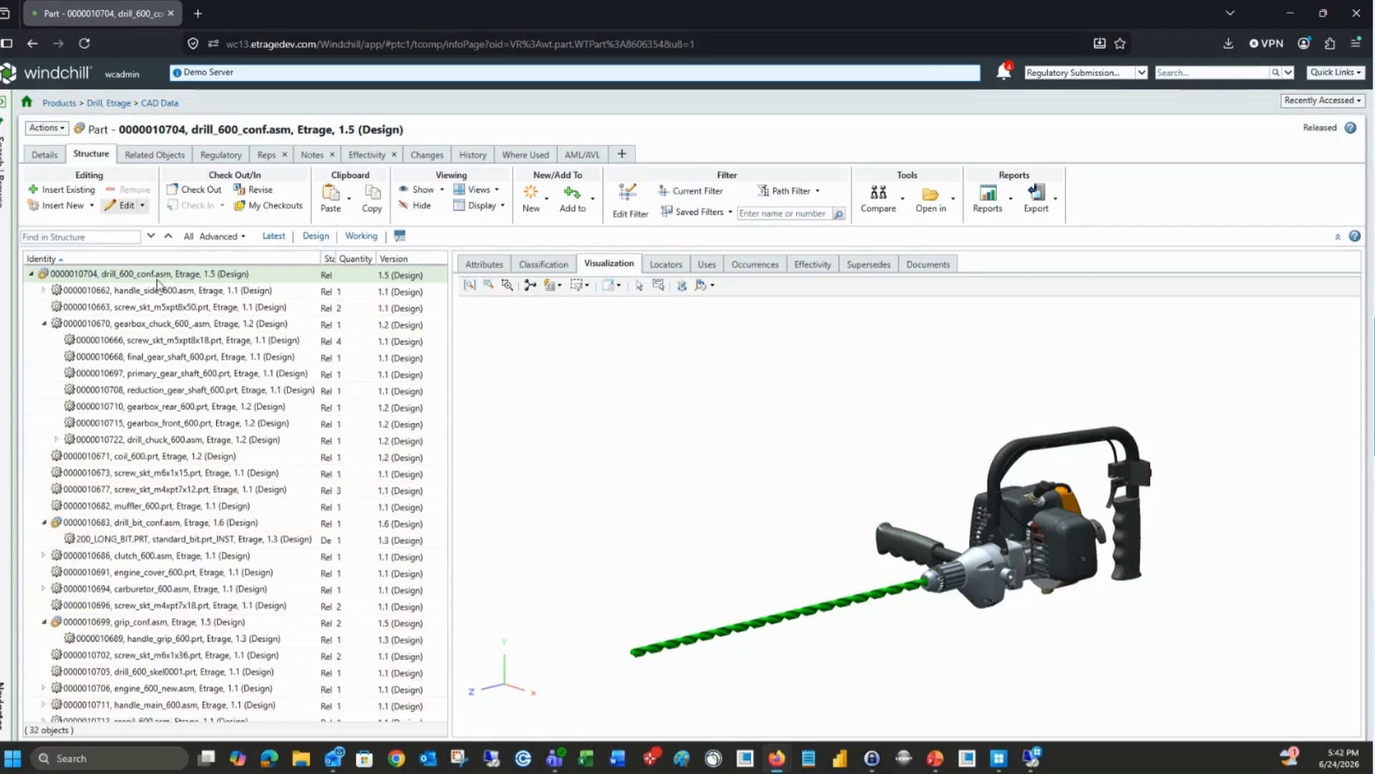
Generate the Multi-Level BOM report for drill_600_conf.asm, enlarge its window and highlight the 200_LONG_BIT.PRT row
click(1010, 199)
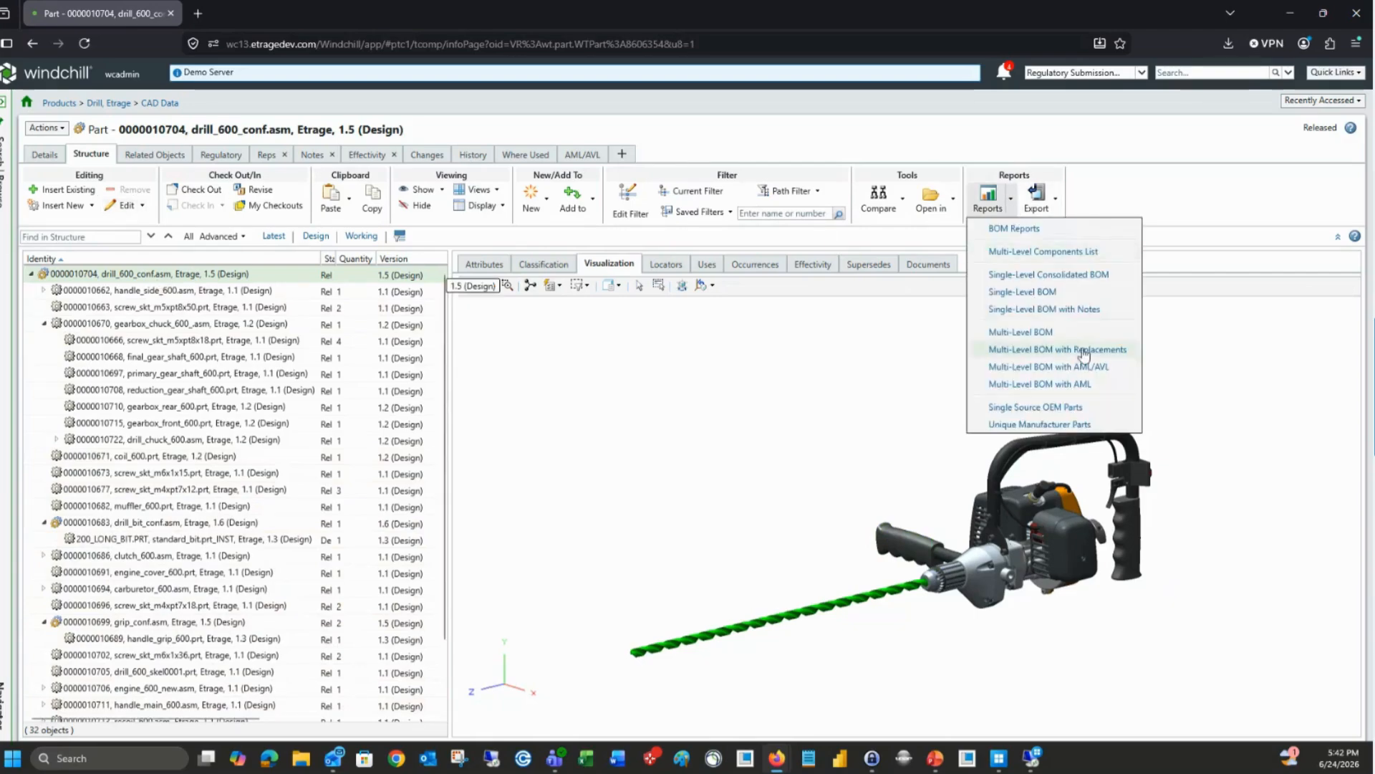
click(1046, 333)
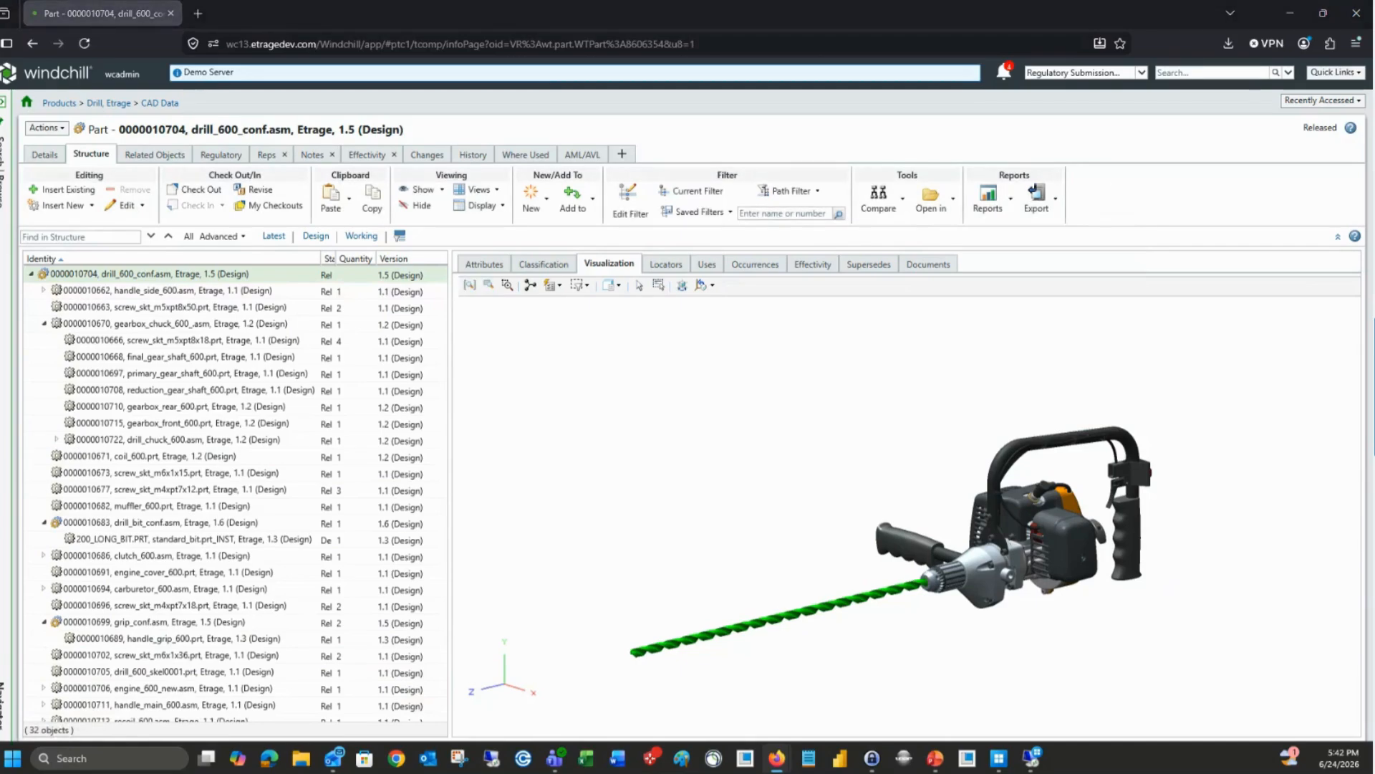
drag(1026, 85, 444, 1)
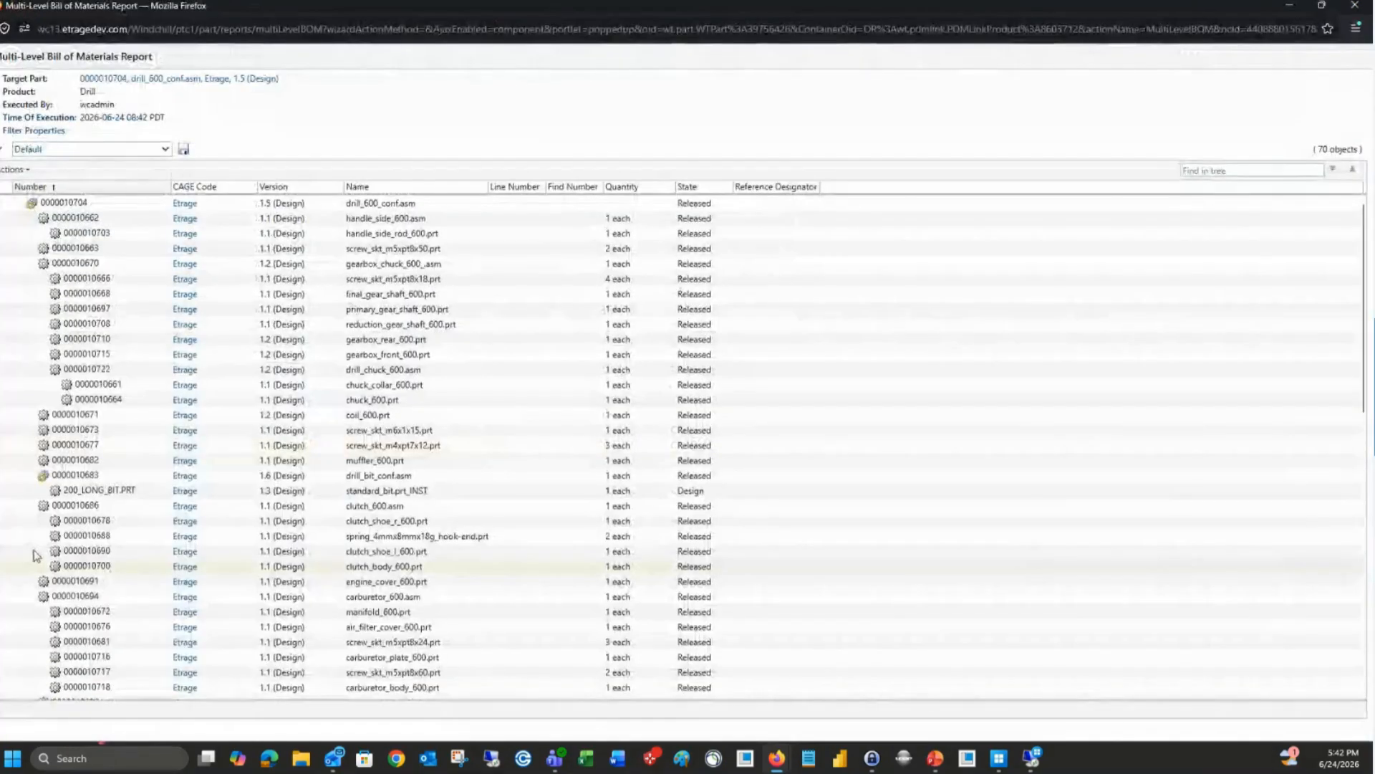
click(90, 491)
Review the file formats available for exporting the Multi-Level BOM list, and close the report without exporting
click(17, 169)
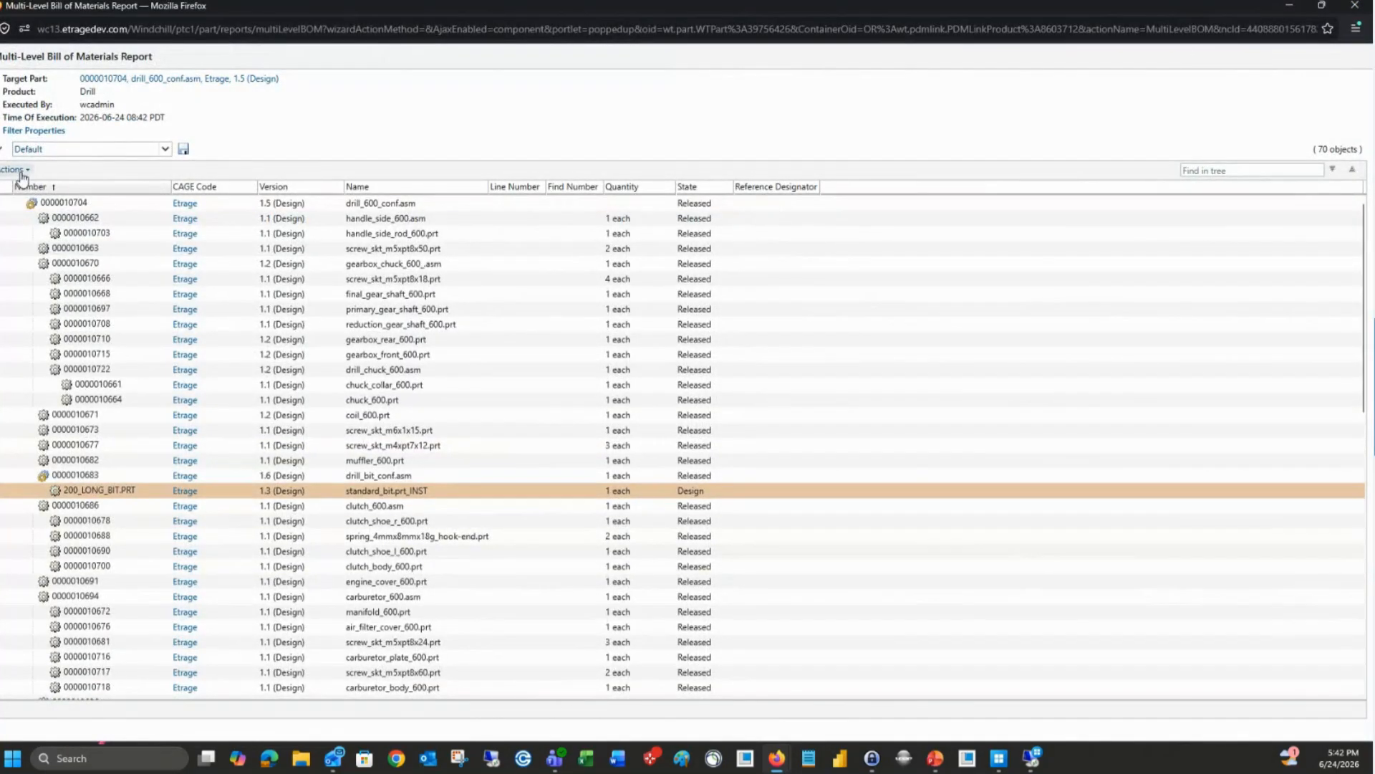
mouse_move(45, 191)
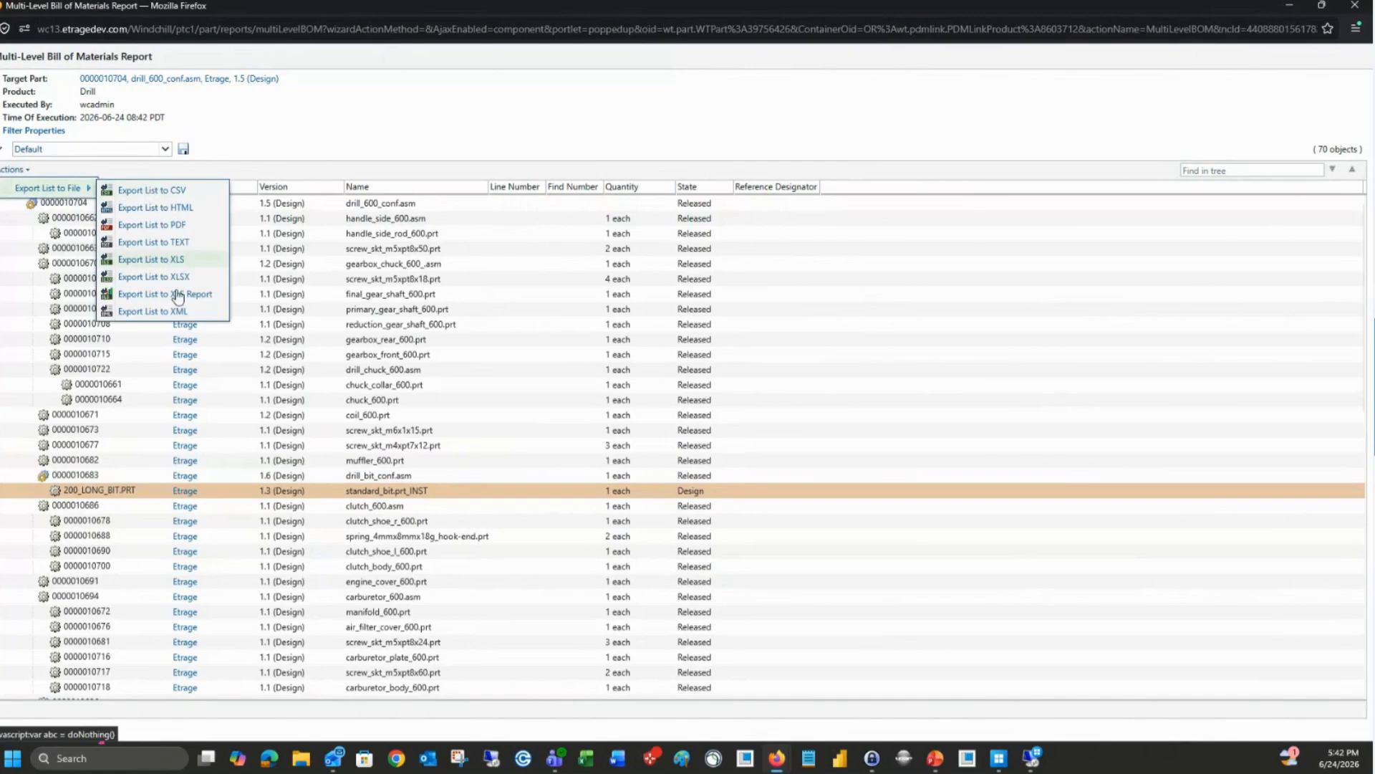
click(619, 131)
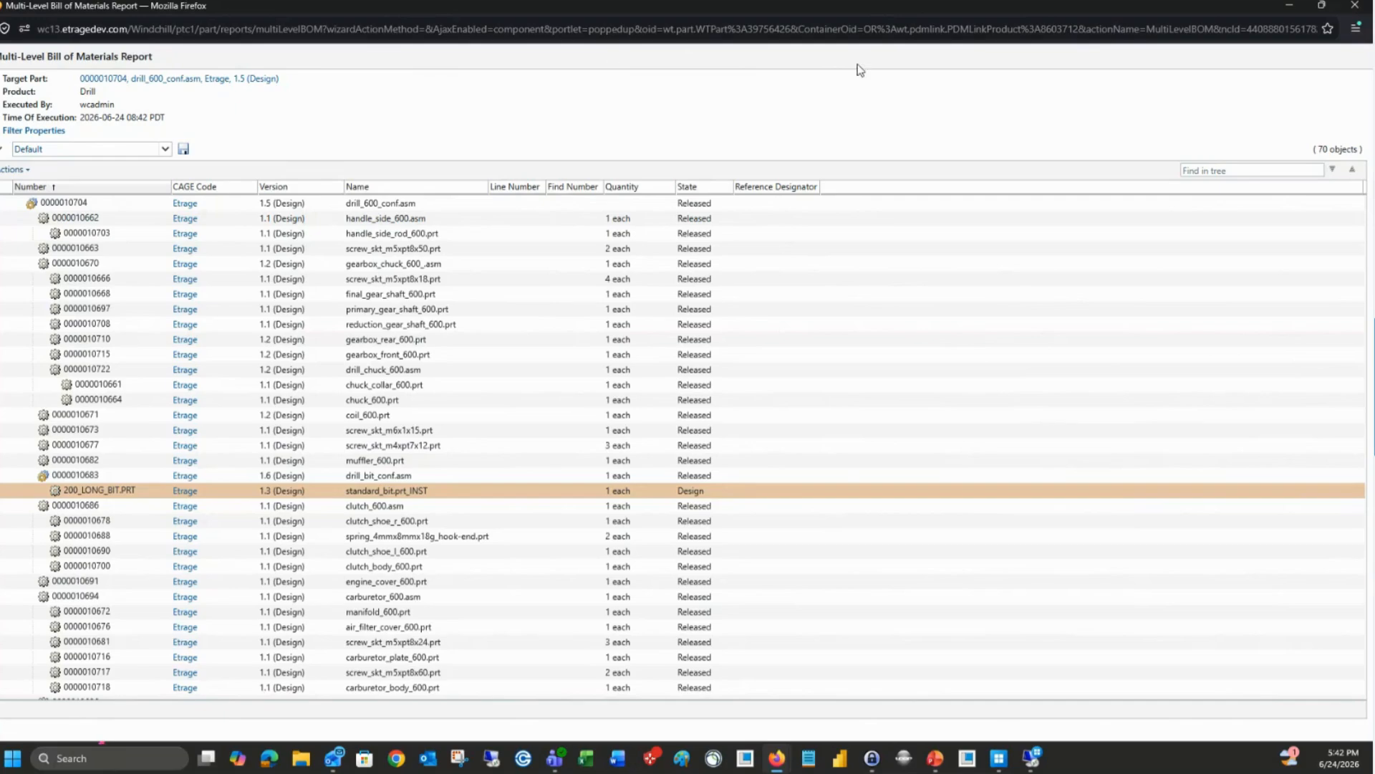
click(1355, 6)
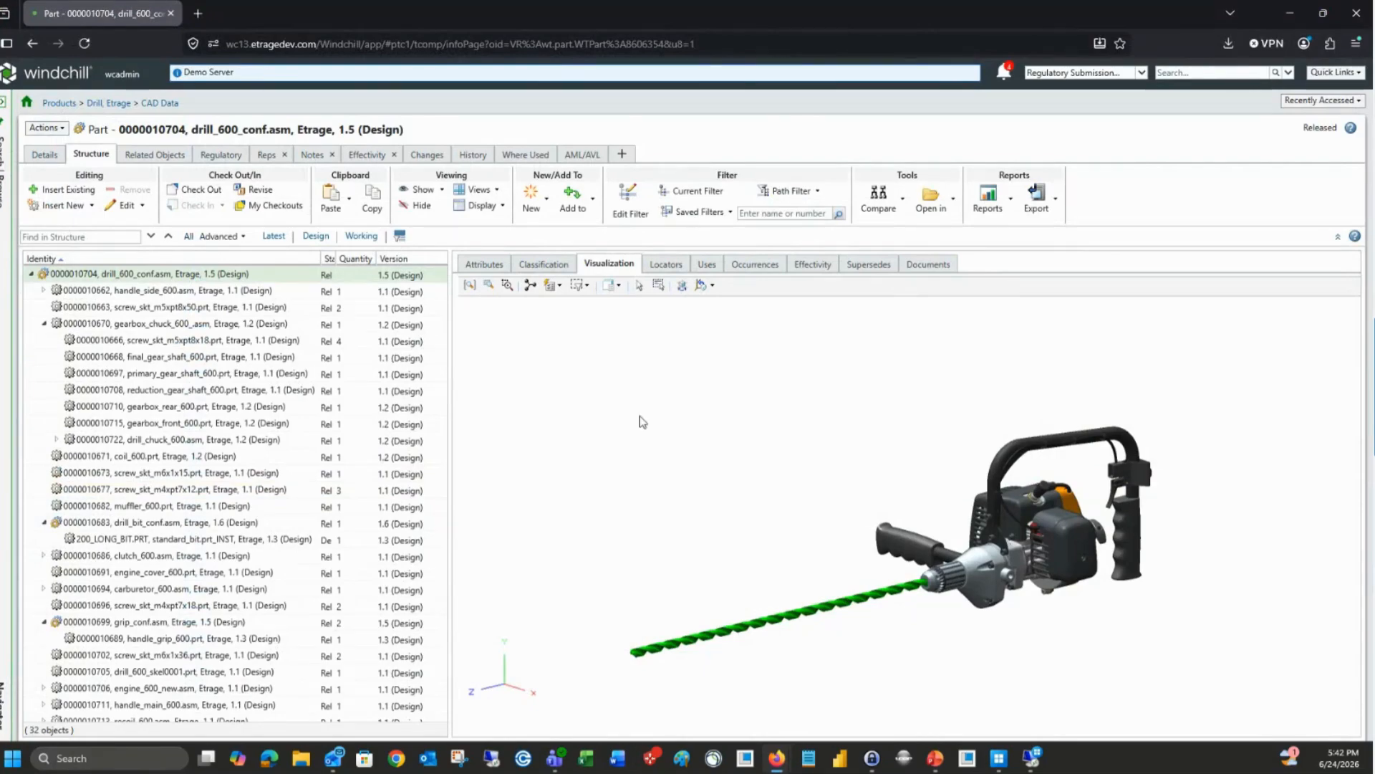
scroll(723, 411, down, 2)
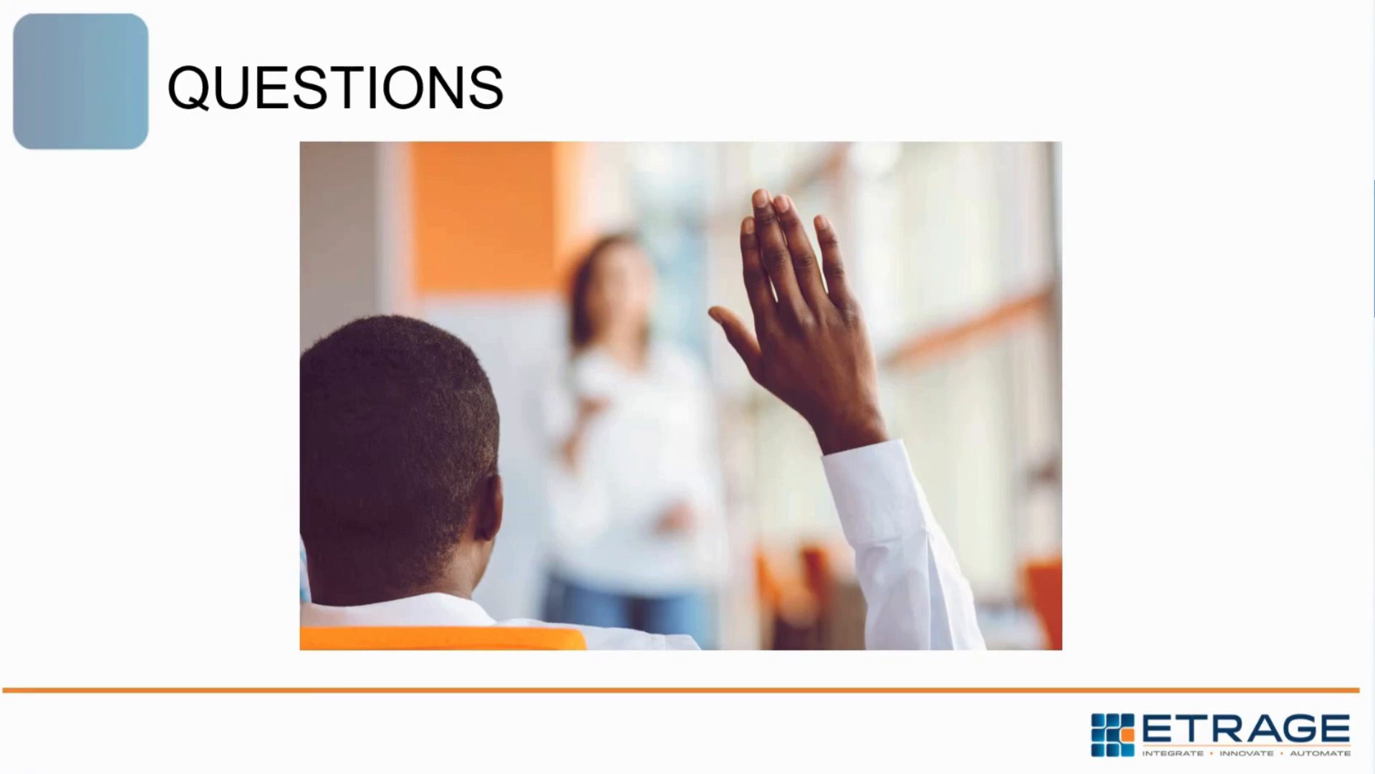
key(Right)
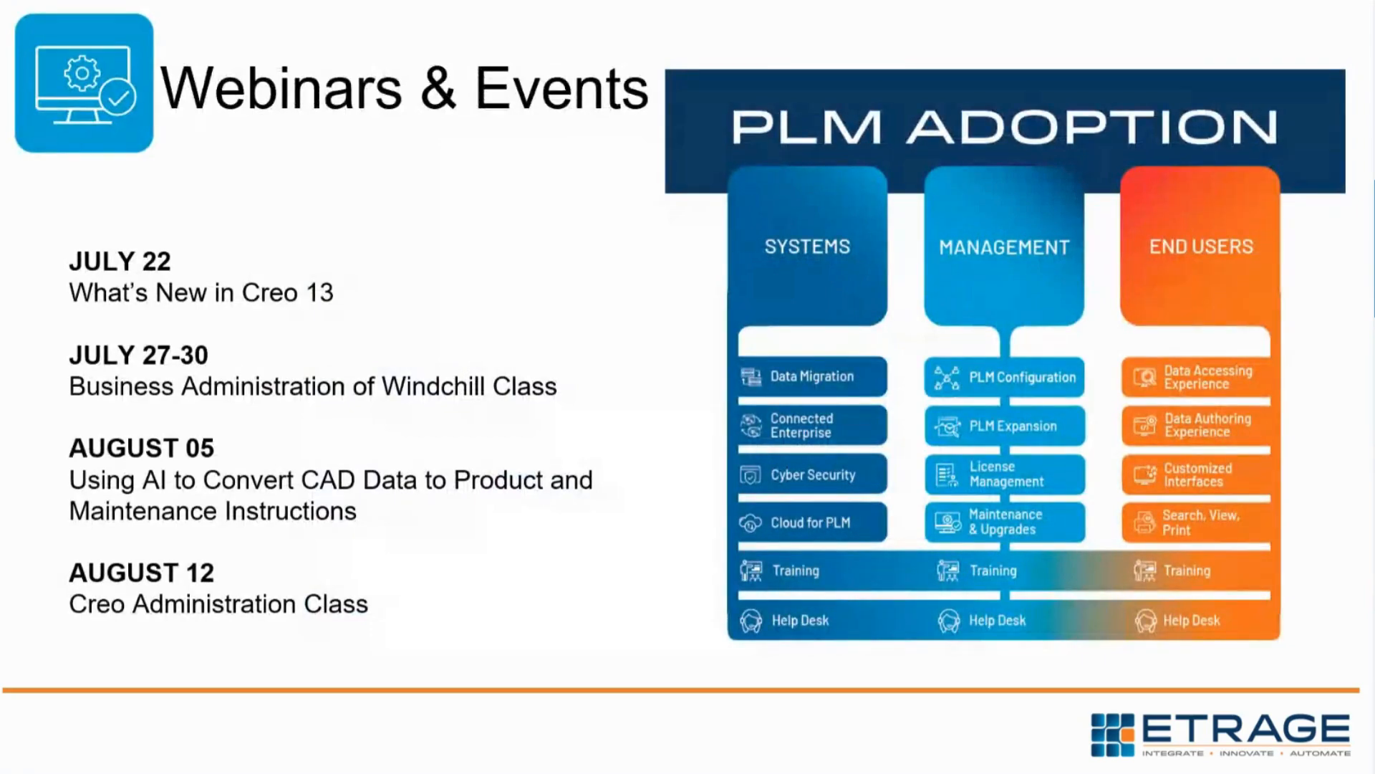